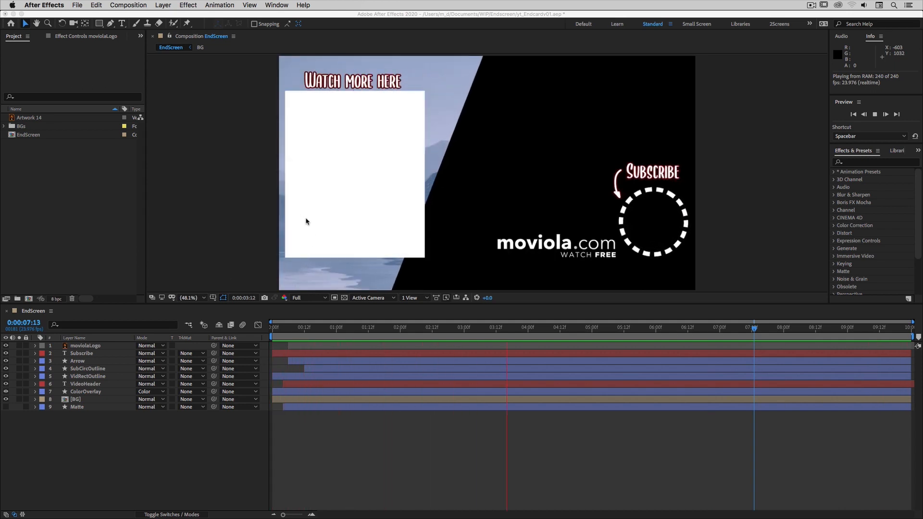
Display the Essential Graphics panel and stop the preview playback of the EndScreen composition.
{"action": "left_click", "coordinate": [275, 6]}
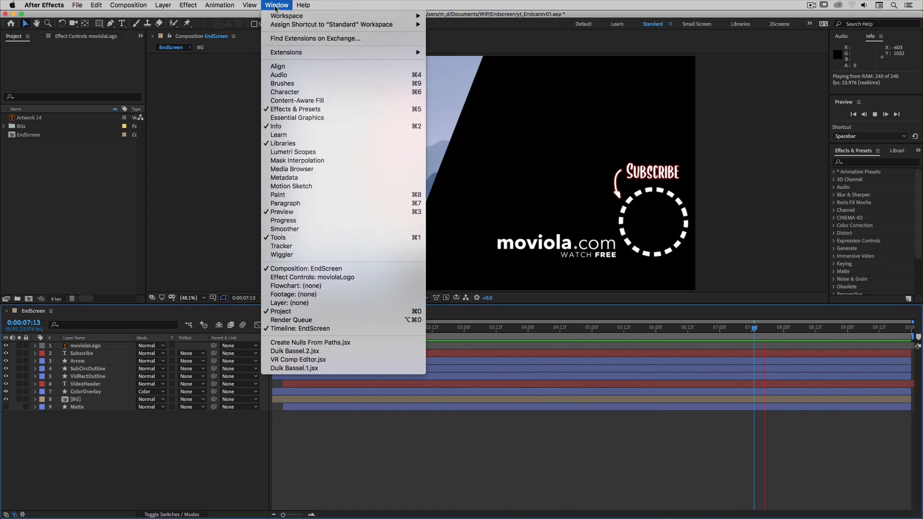
{"action": "left_click", "coordinate": [297, 118]}
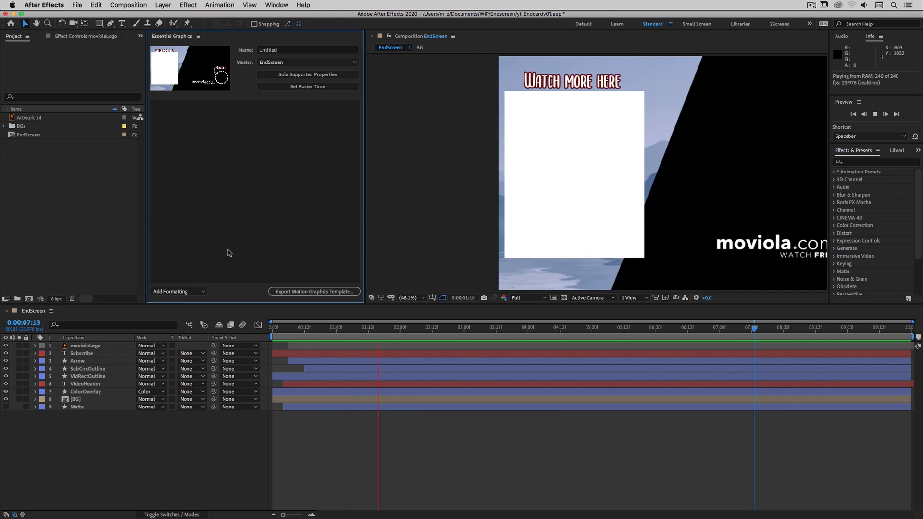
{"action": "key", "text": "space"}
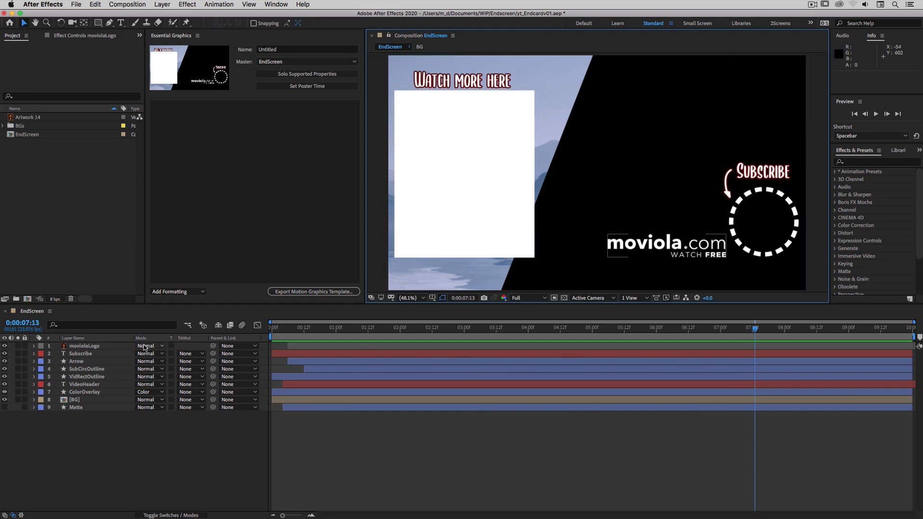
Filter the timeline by "color" to reveal the color properties of the SubCircOutline and VidRectOutline layers.
{"action": "left_click", "coordinate": [81, 370]}
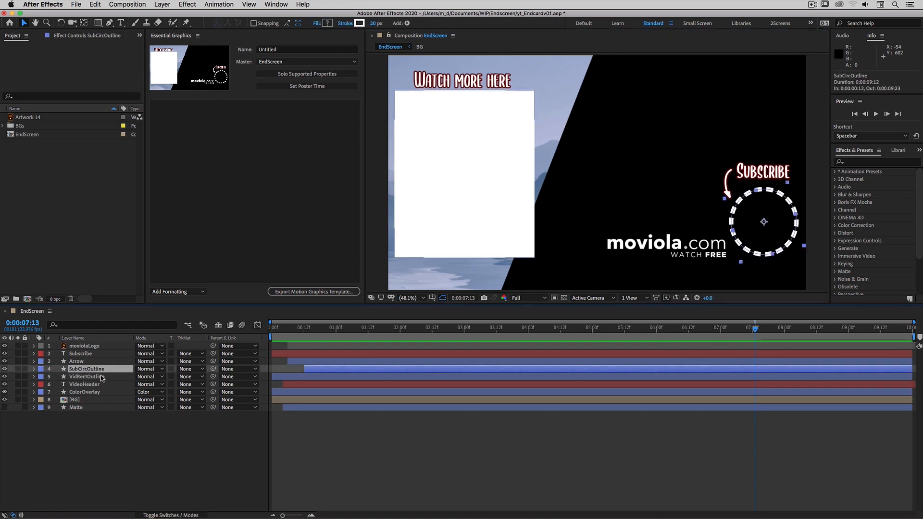
{"action": "left_click", "coordinate": [92, 377], "text": "shift"}
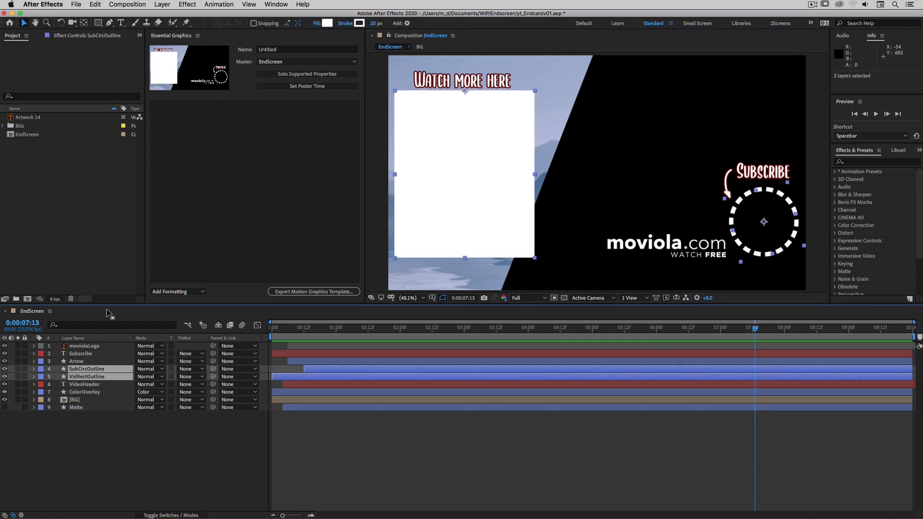
{"action": "left_click", "coordinate": [107, 325]}
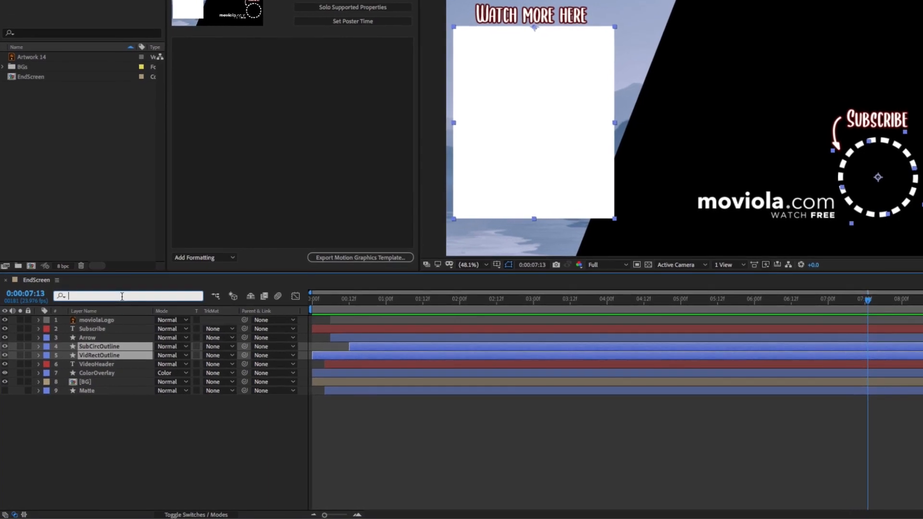
{"action": "type", "text": "color"}
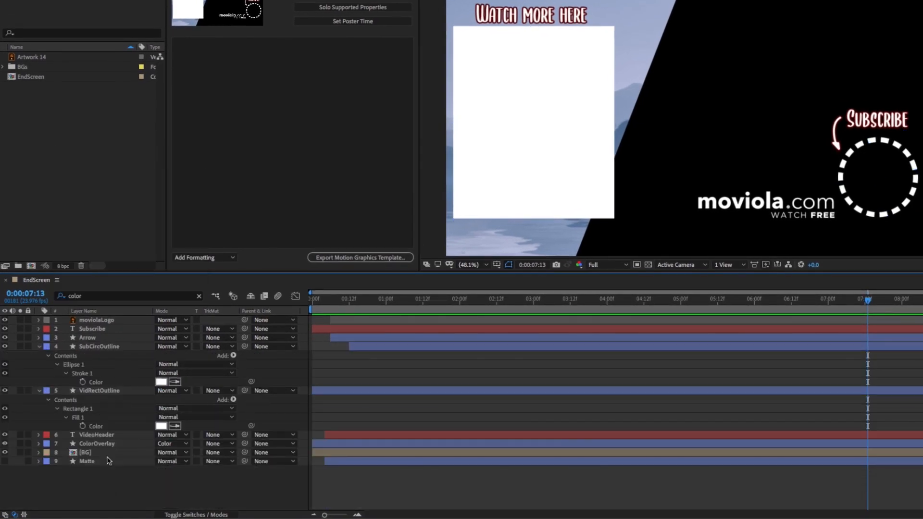
{"action": "left_click", "coordinate": [113, 487]}
Add SubCircOutline's stroke Color to the Essential Graphics controls and set it to red (FF0000).
{"action": "left_click", "coordinate": [101, 382]}
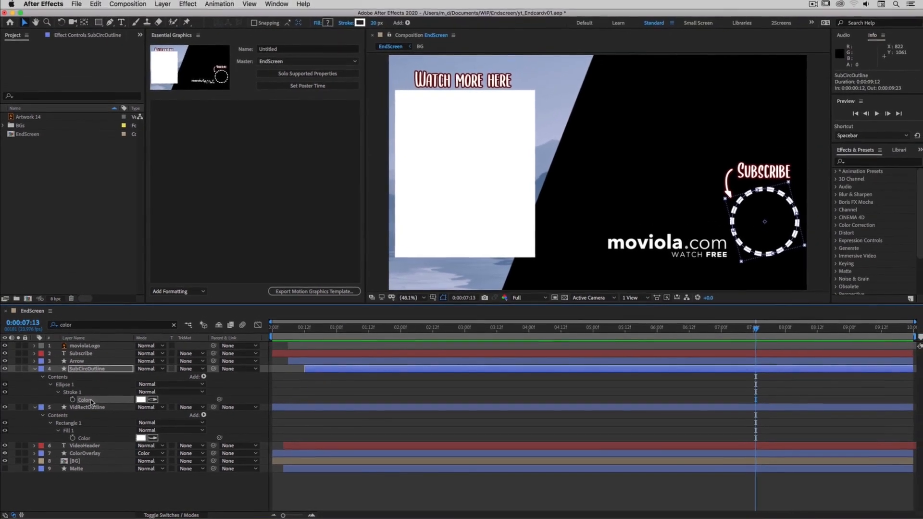
{"action": "left_click_drag", "start_coordinate": [104, 382], "coordinate": [200, 168]}
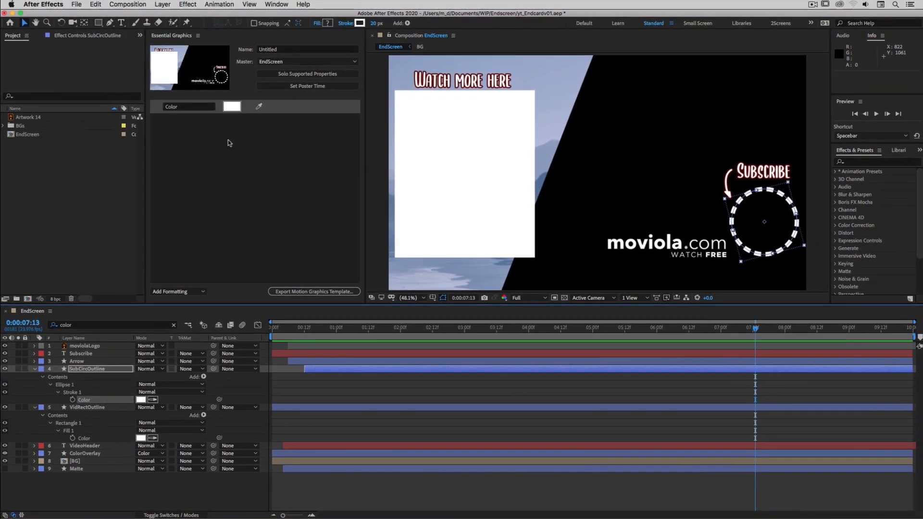
{"action": "left_click", "coordinate": [233, 108]}
{"action": "left_click", "coordinate": [126, 64]}
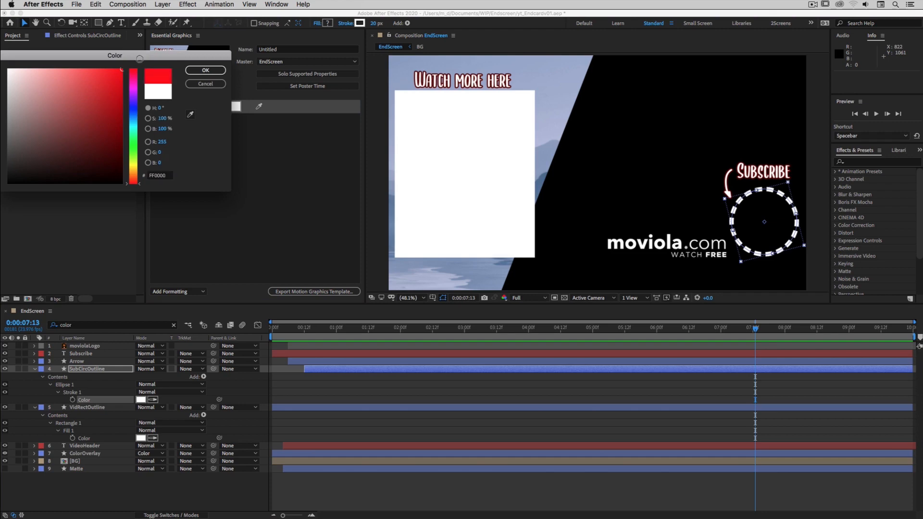
{"action": "left_click", "coordinate": [207, 73]}
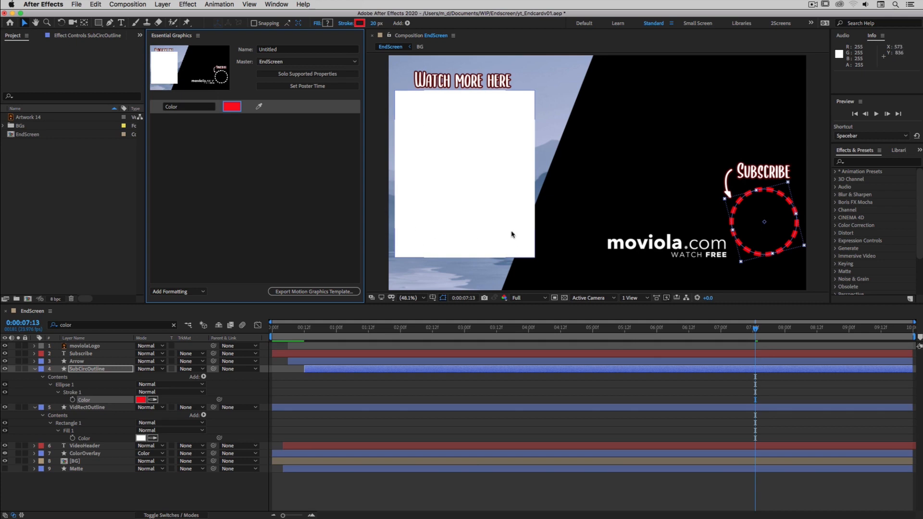
Link VidRectOutline's fill Color to SubCircOutline's stroke Color so it inherits the value.
{"action": "left_click", "coordinate": [106, 437]}
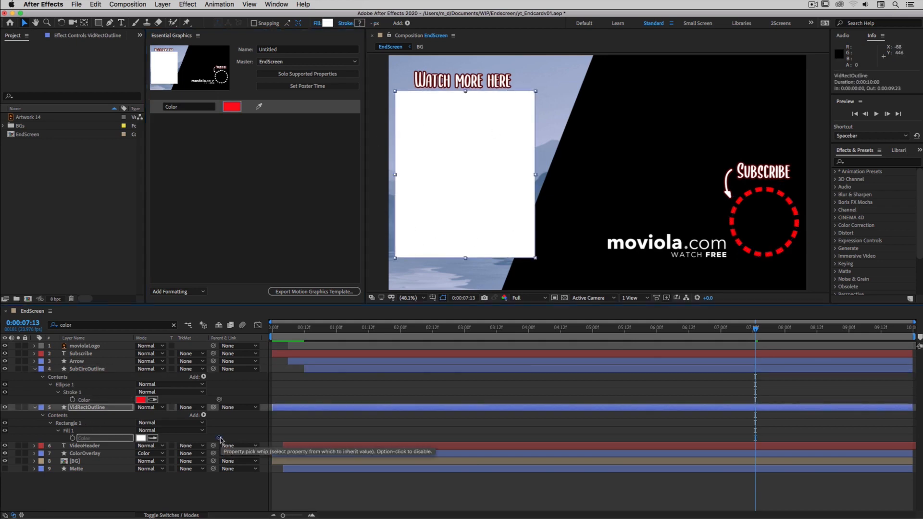
{"action": "left_click_drag", "start_coordinate": [220, 439], "coordinate": [96, 400]}
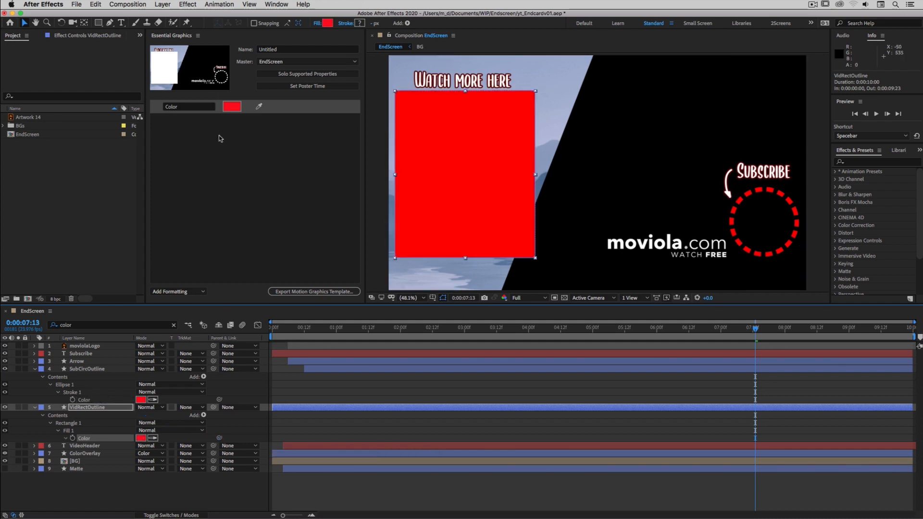
Set the Color control in the template to white (FFFFFF).
{"action": "left_click", "coordinate": [227, 108]}
{"action": "left_click_drag", "start_coordinate": [14, 72], "coordinate": [4, 68]}
{"action": "left_click", "coordinate": [205, 70]}
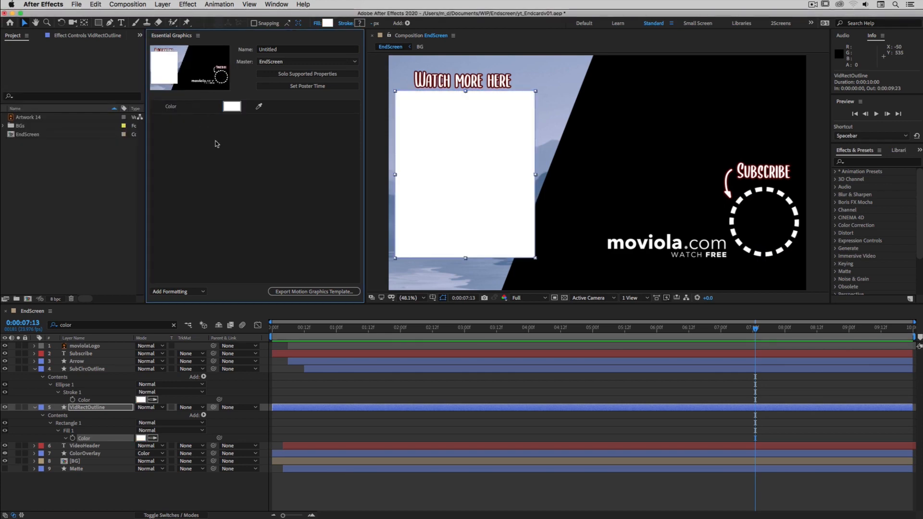
{"action": "left_click", "coordinate": [232, 107]}
{"action": "left_click", "coordinate": [200, 69]}
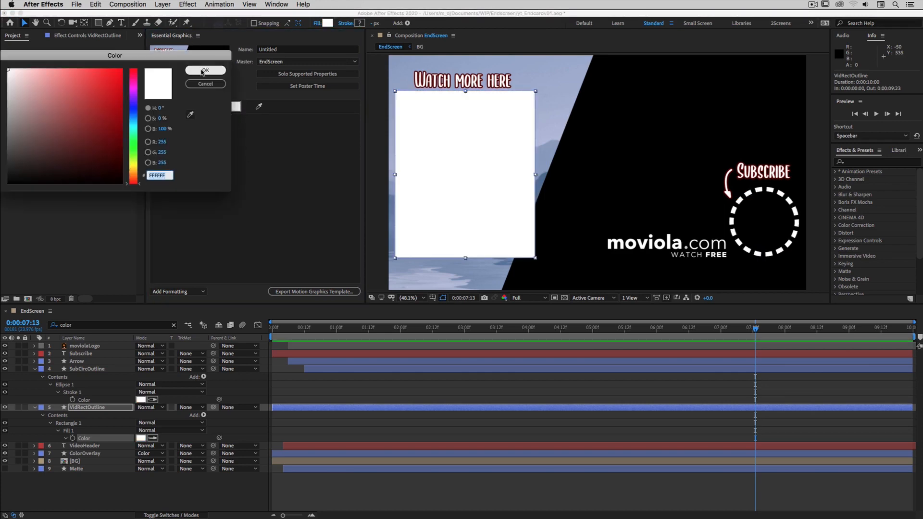
Rename the template's Color control as Callout Color.
{"action": "left_click", "coordinate": [180, 108]}
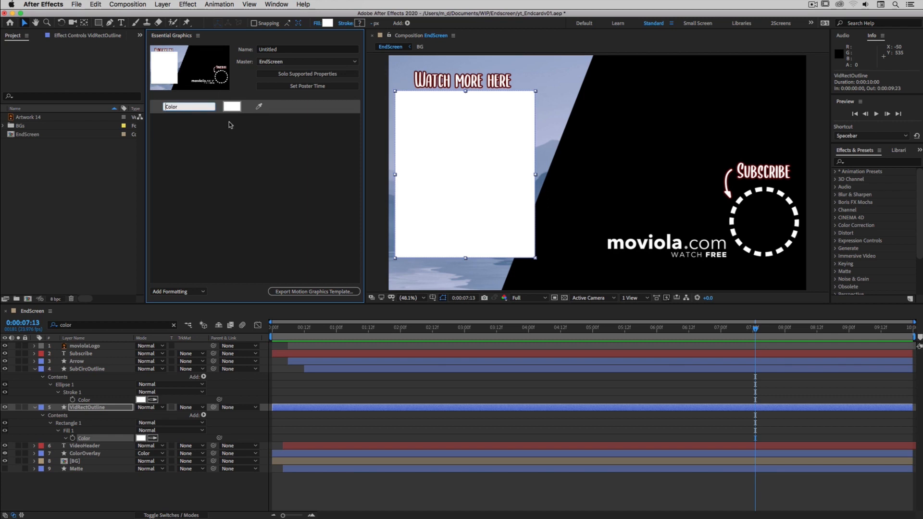
{"action": "type", "text": "Callout"}
{"action": "left_click", "coordinate": [256, 168]}
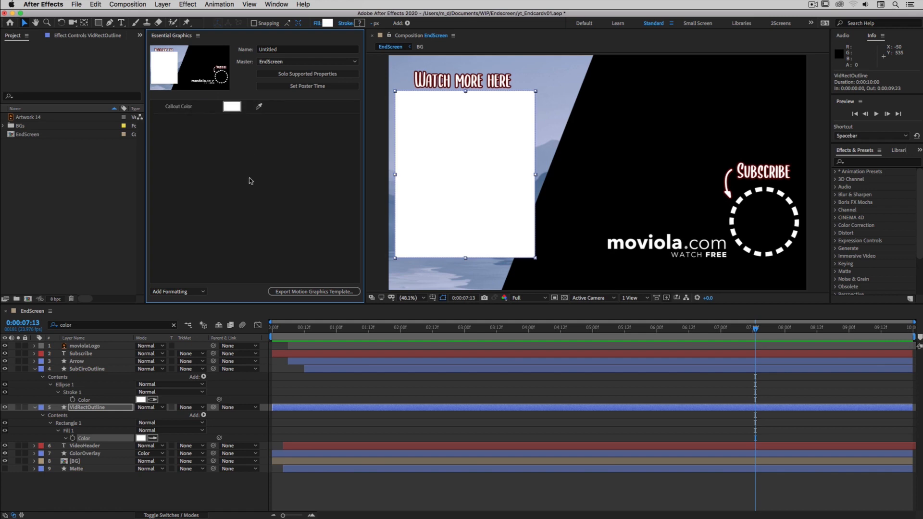
Collapse the two outline layers, solo the supported properties in the timeline and examine which ones can be added to the template.
{"action": "left_click", "coordinate": [36, 369]}
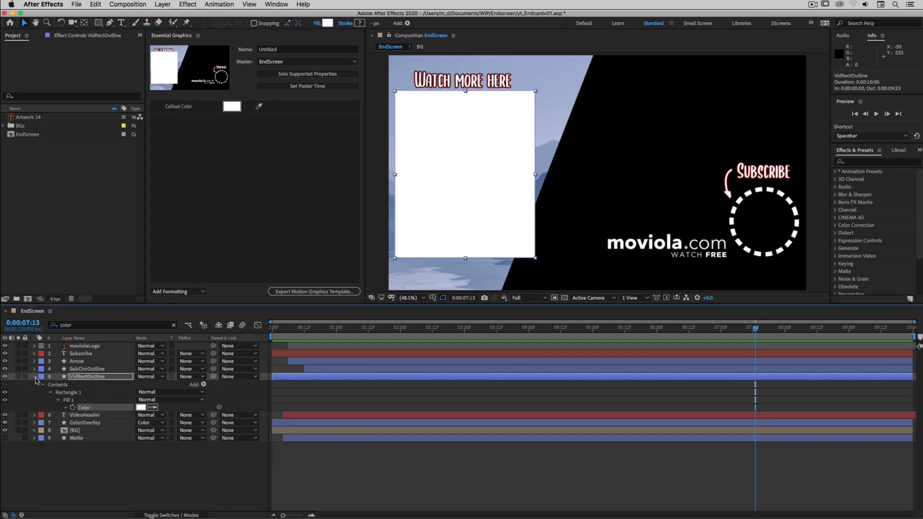
{"action": "left_click", "coordinate": [35, 377]}
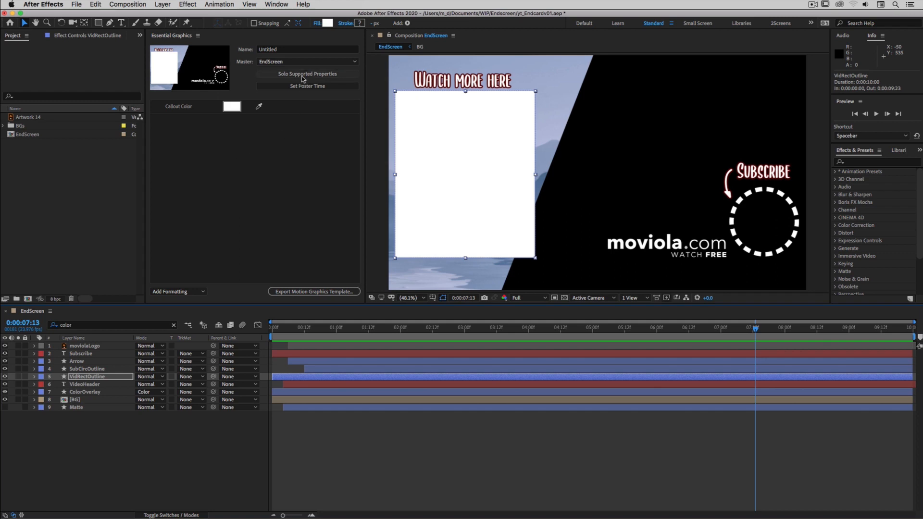
{"action": "left_click", "coordinate": [343, 75]}
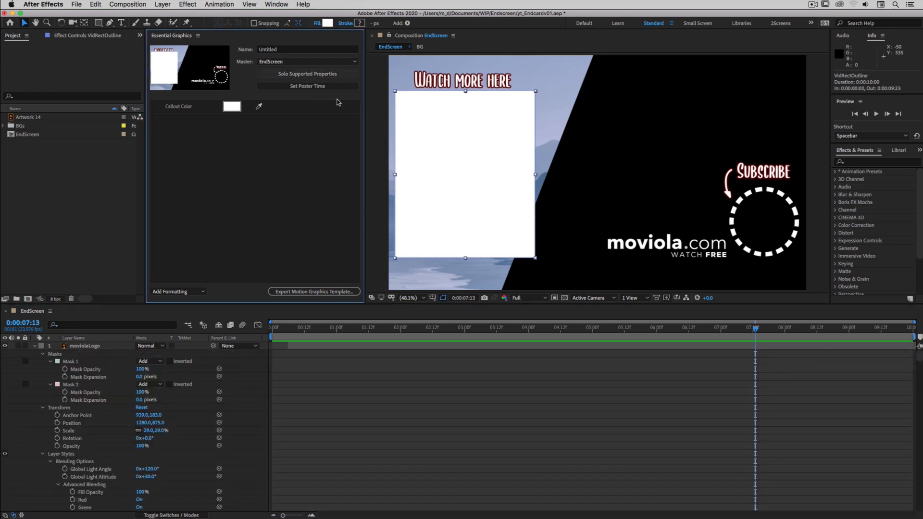
{"action": "scroll", "coordinate": [258, 387], "scroll_direction": "down", "scroll_amount": 15}
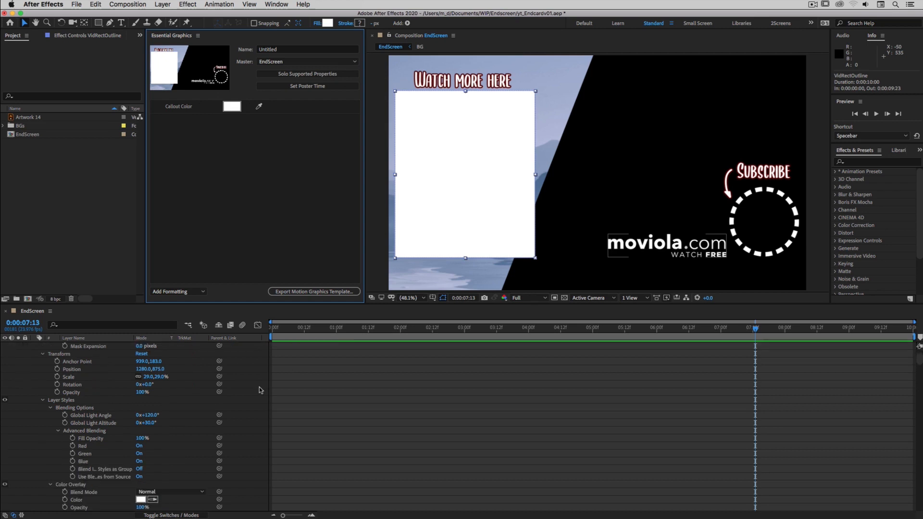
{"action": "scroll", "coordinate": [258, 388], "scroll_direction": "down", "scroll_amount": 10}
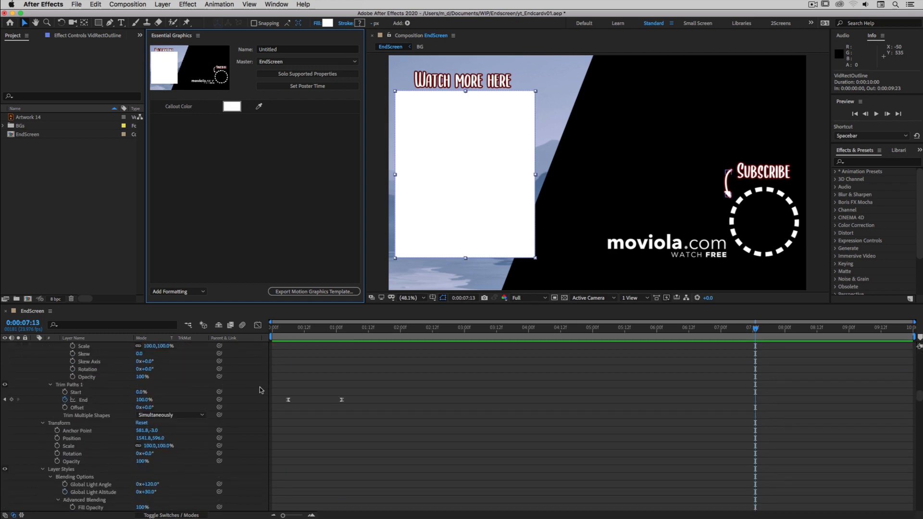
{"action": "scroll", "coordinate": [259, 388], "scroll_direction": "down", "scroll_amount": 10}
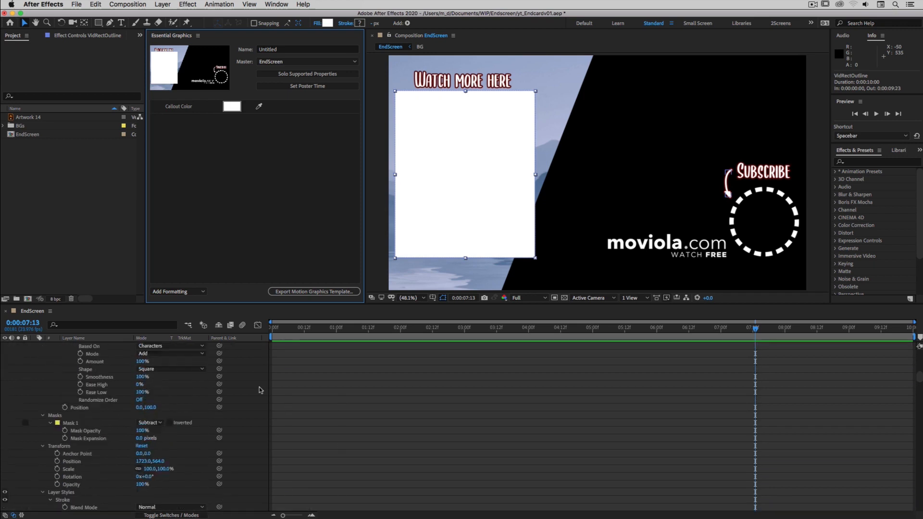
{"action": "scroll", "coordinate": [258, 389], "scroll_direction": "down", "scroll_amount": 1}
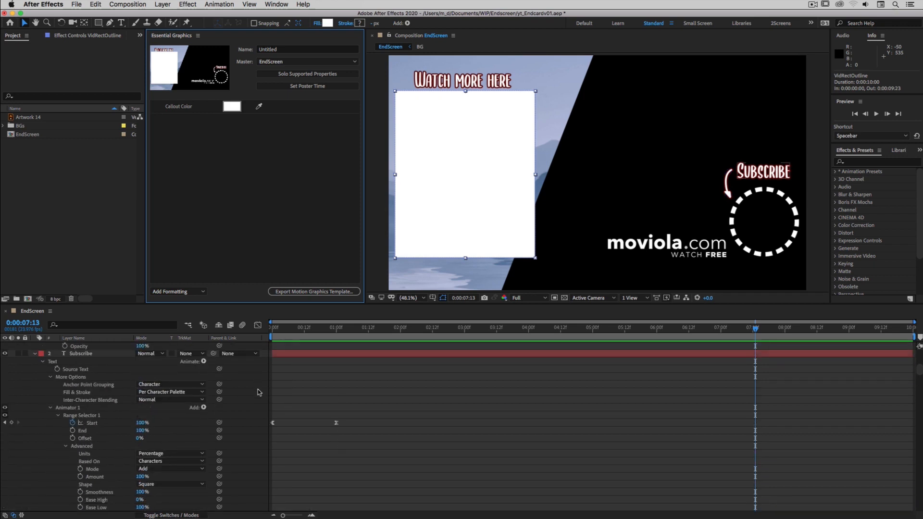
Try adding the Subscribe layer's keyframed Range Selector 1 Start property to the template controls, and remove it again.
{"action": "left_click", "coordinate": [106, 423]}
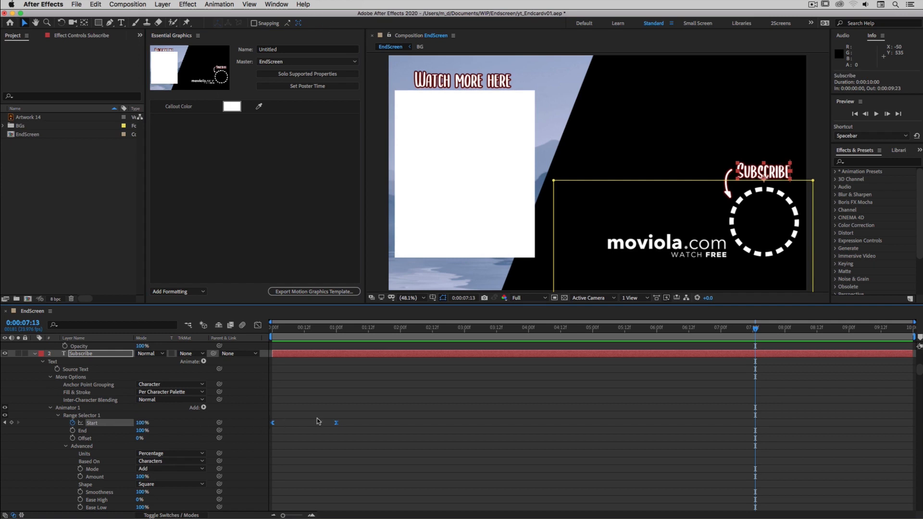
{"action": "left_click_drag", "start_coordinate": [98, 424], "coordinate": [268, 200]}
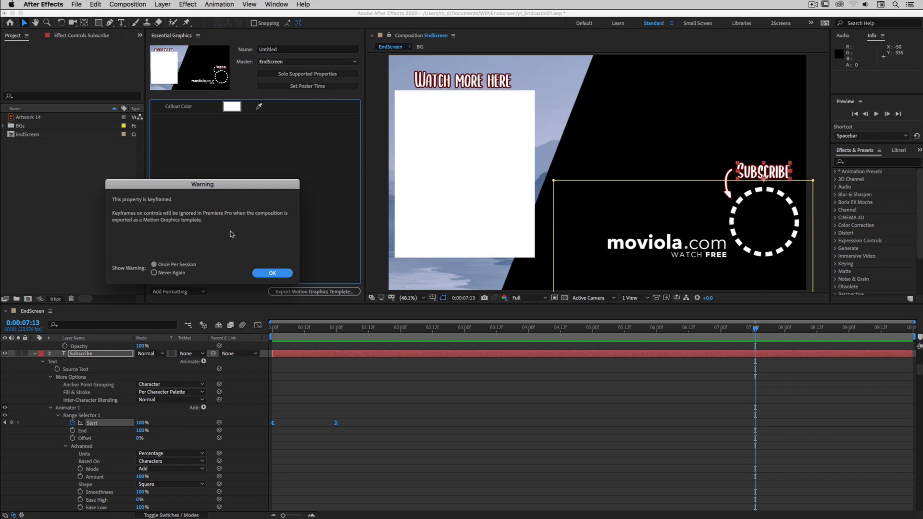
{"action": "left_click", "coordinate": [278, 272]}
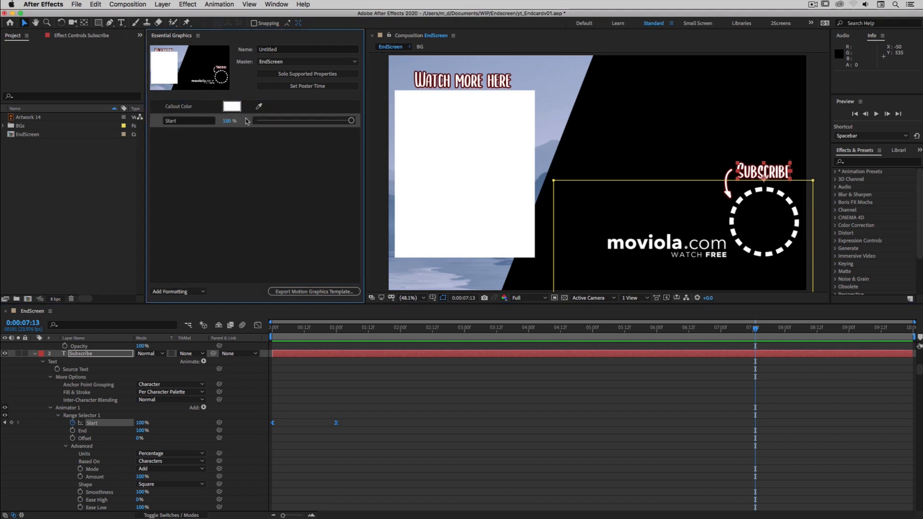
{"action": "key", "text": "Delete"}
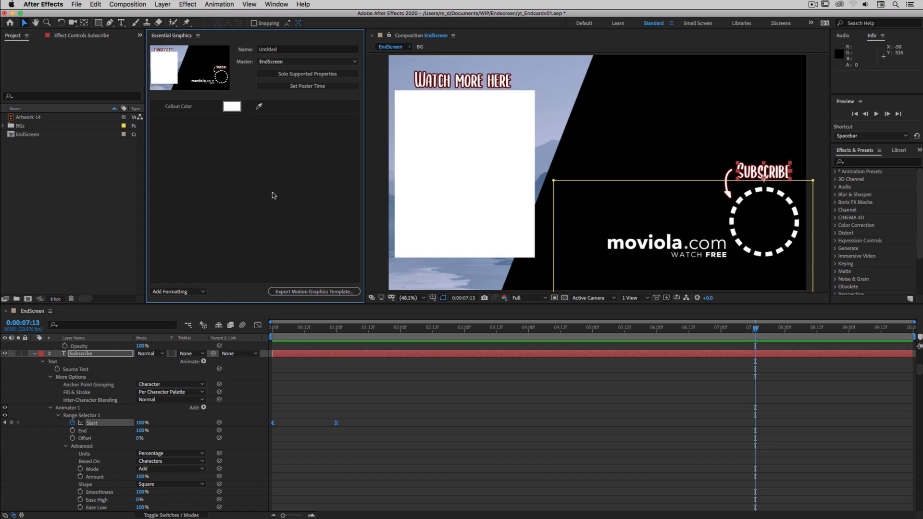
Collapse the revealed properties of all layers in the EndScreen timeline.
{"action": "left_click", "coordinate": [264, 402]}
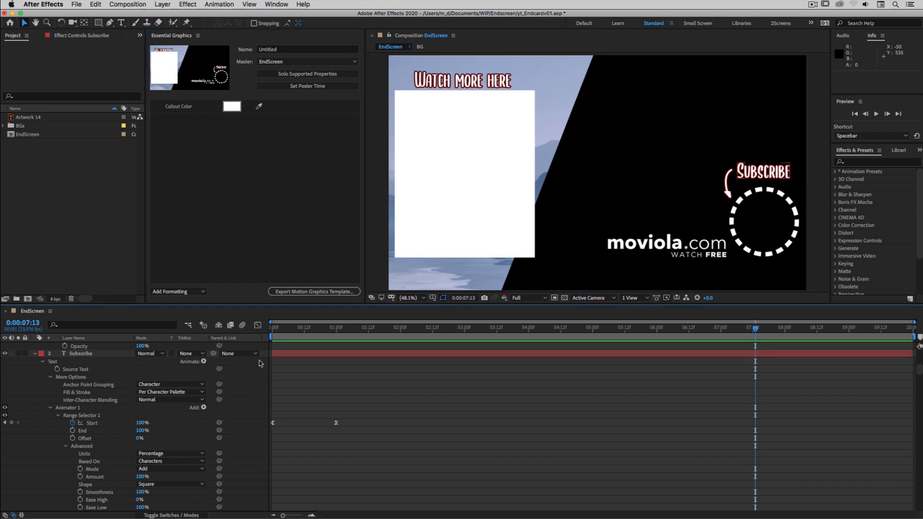
{"action": "key", "text": "u"}
{"action": "key", "text": "u"}
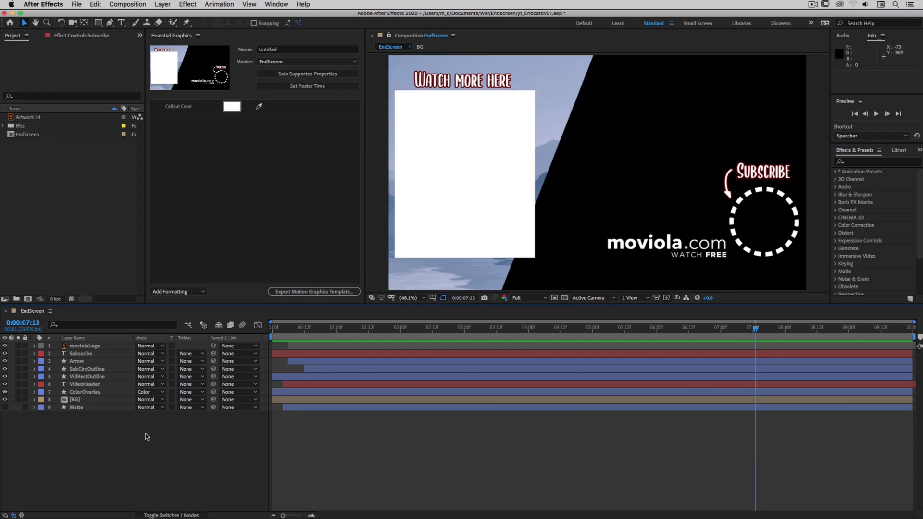
Expand the VideoHeader layer's text properties and add its Source Text to the Essential Graphics controls.
{"action": "left_click", "coordinate": [85, 385]}
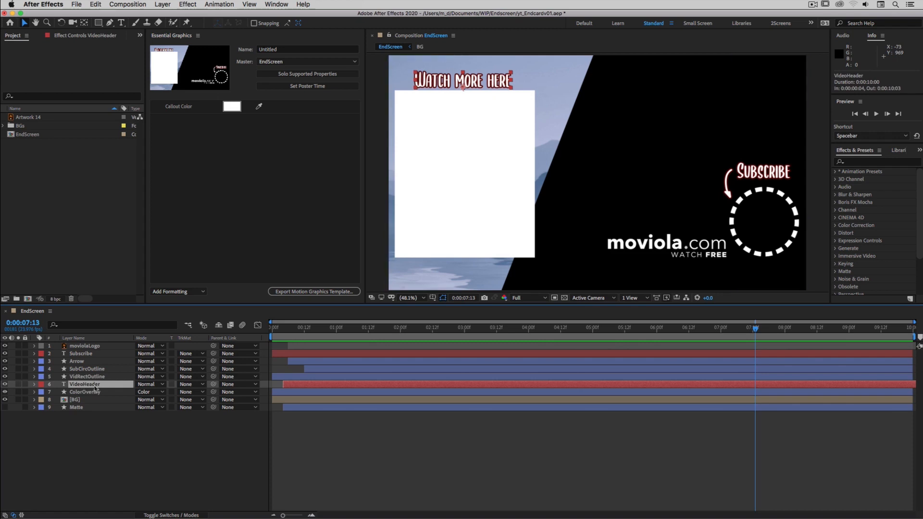
{"action": "left_click", "coordinate": [35, 384]}
{"action": "left_click", "coordinate": [42, 392]}
{"action": "left_click_drag", "start_coordinate": [77, 400], "coordinate": [227, 160]}
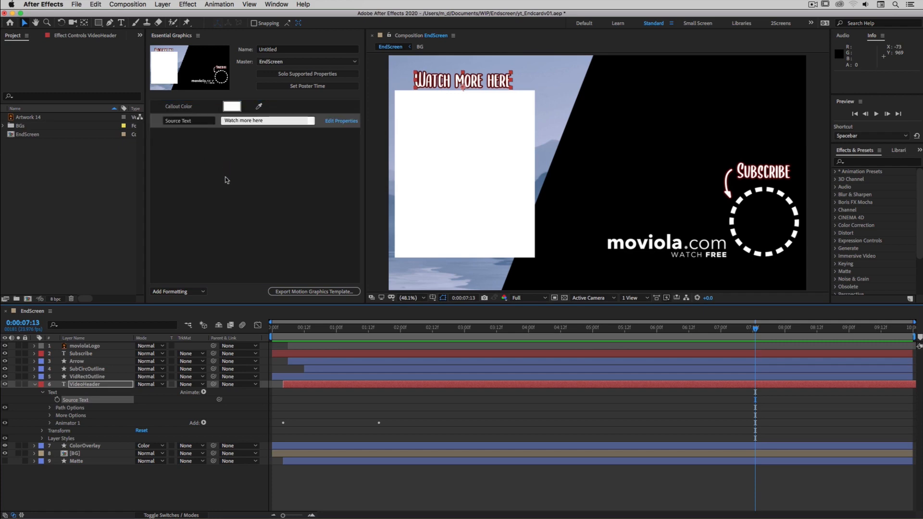
Rename the Source Text control as Video Header.
{"action": "left_click", "coordinate": [205, 121]}
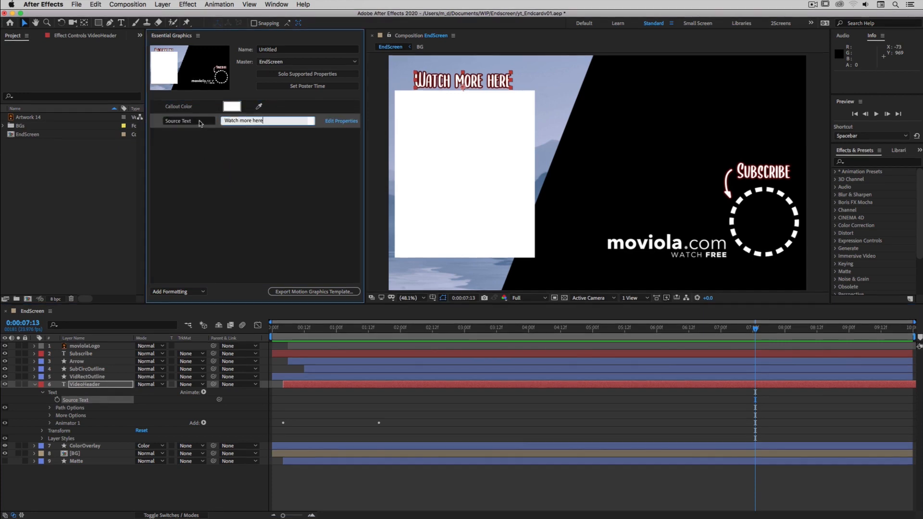
{"action": "left_click_drag", "start_coordinate": [199, 120], "coordinate": [155, 124]}
{"action": "type", "text": "C"}
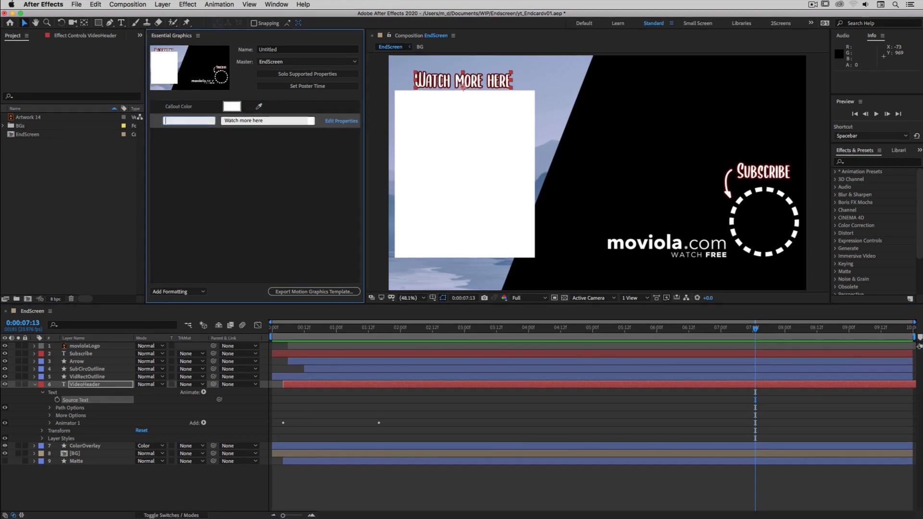
{"action": "type", "text": "Video Header"}
{"action": "key", "text": "Tab"}
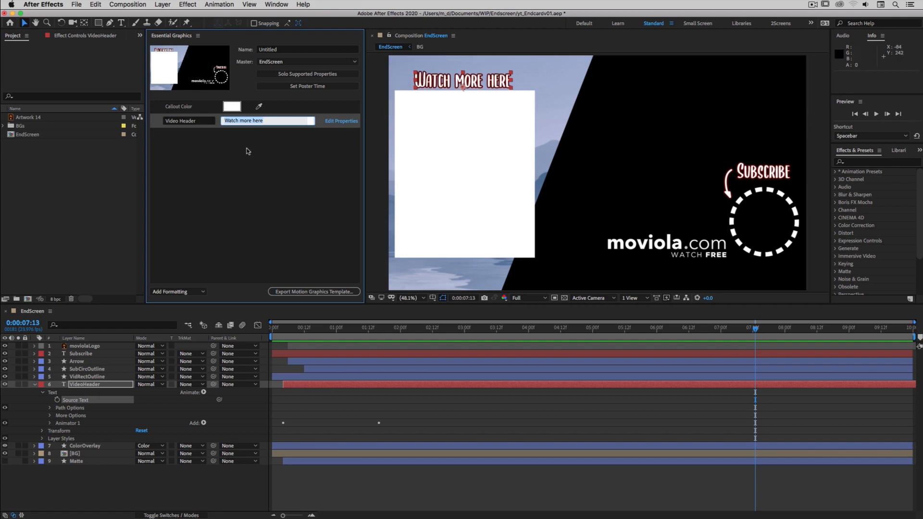
Try "Catch us here" and "More Videos" as the Video Header control's text.
{"action": "type", "text": "C"}
{"action": "key", "text": "Return"}
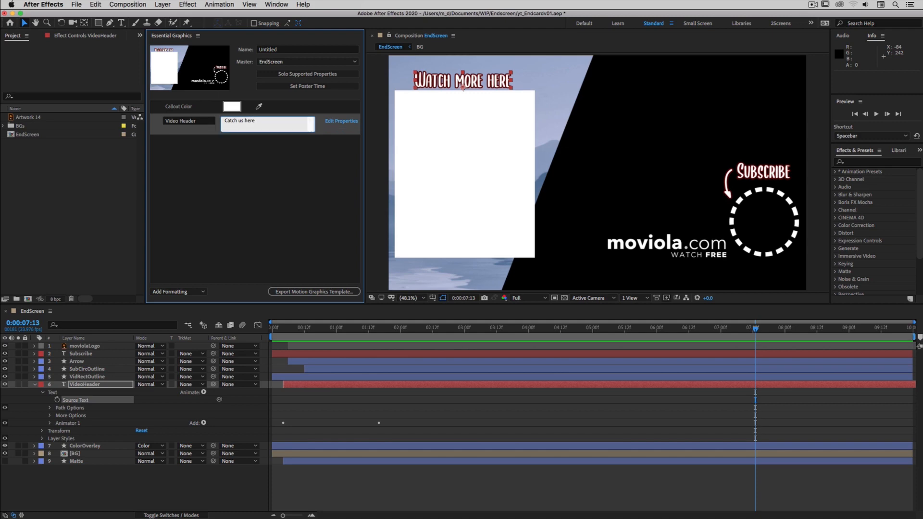
{"action": "left_click", "coordinate": [257, 137]}
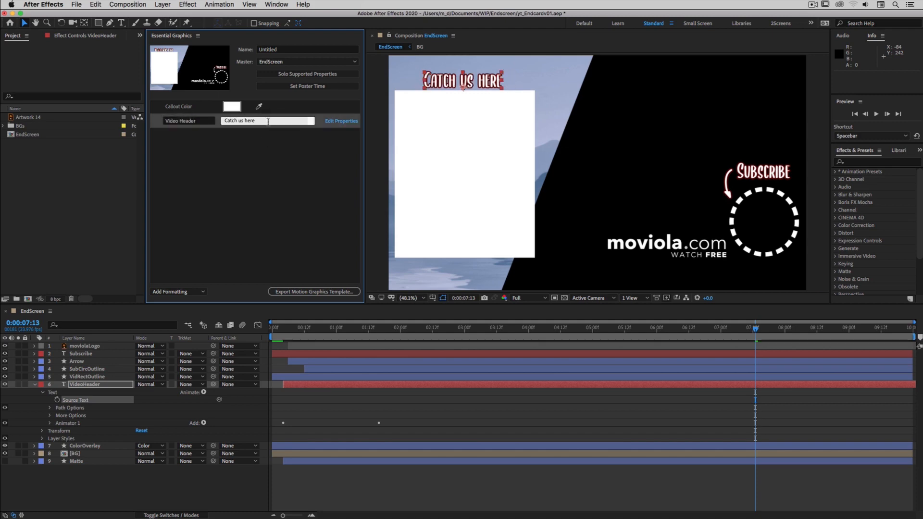
{"action": "left_click_drag", "start_coordinate": [268, 121], "coordinate": [221, 120]}
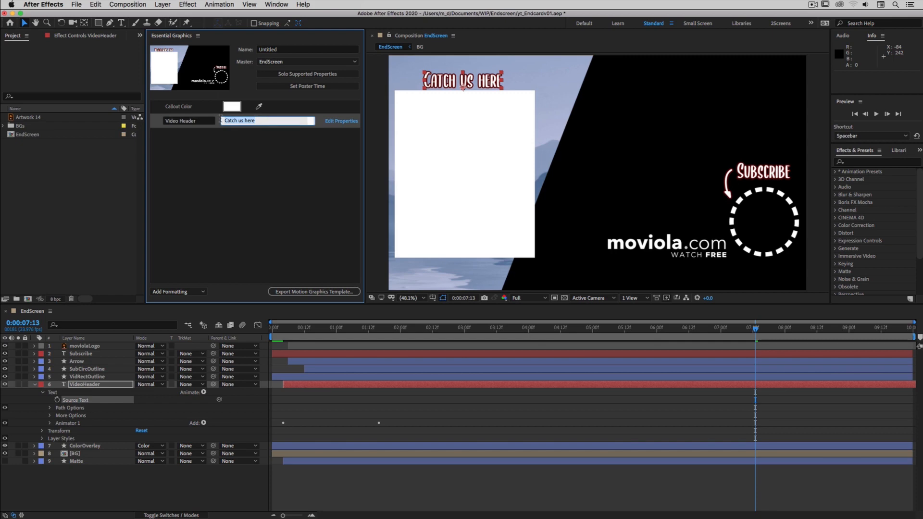
{"action": "type", "text": "More Videos"}
{"action": "left_click", "coordinate": [217, 163]}
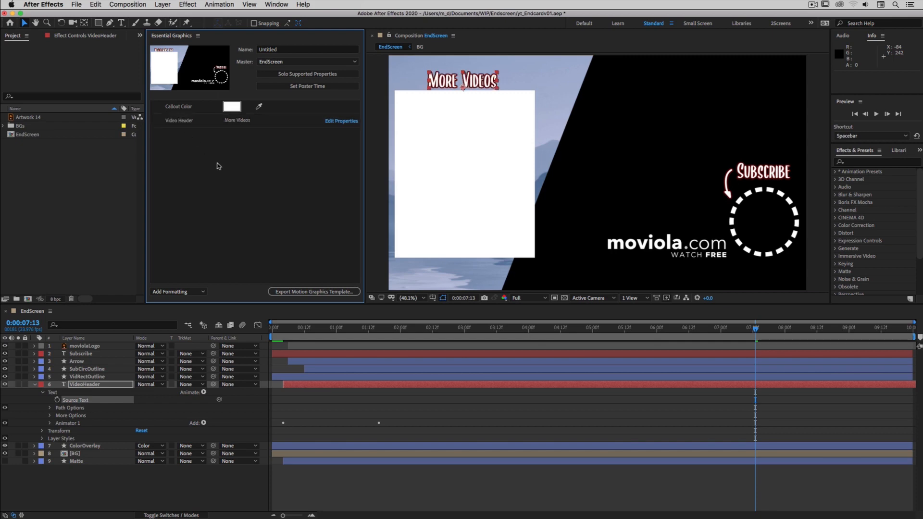
Set the Video Header control's text to "Watch More Videos".
{"action": "left_click", "coordinate": [212, 123]}
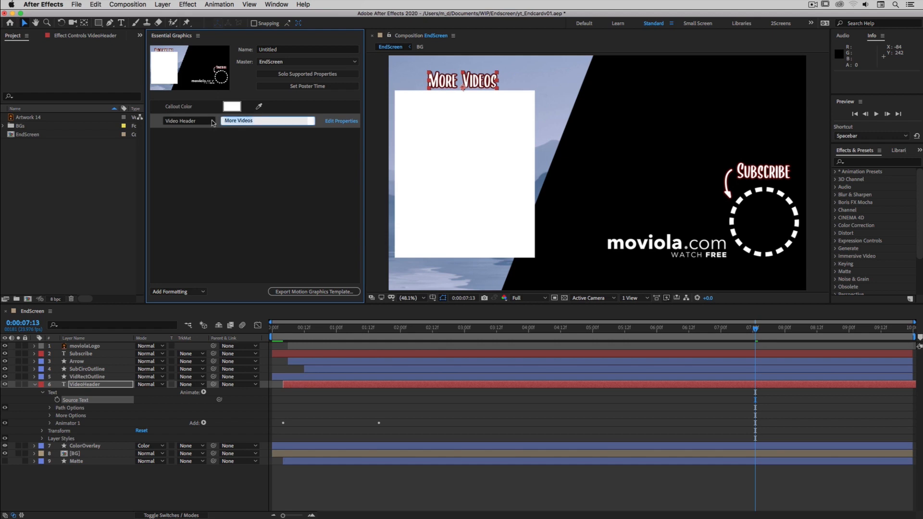
{"action": "type", "text": "Watch More Videos"}
{"action": "left_click", "coordinate": [226, 161]}
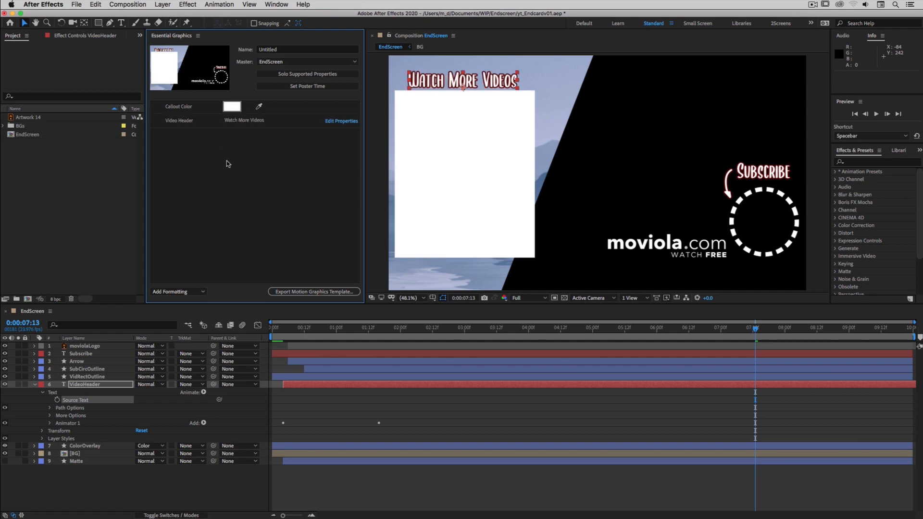
Enable custom font selection in the Video Header control's source text properties.
{"action": "left_click", "coordinate": [341, 121]}
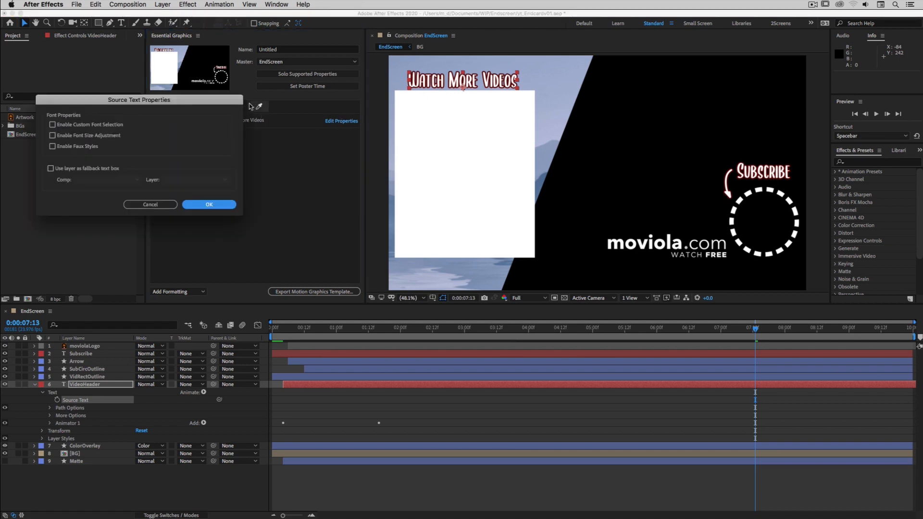
{"action": "left_click_drag", "start_coordinate": [235, 102], "coordinate": [285, 144]}
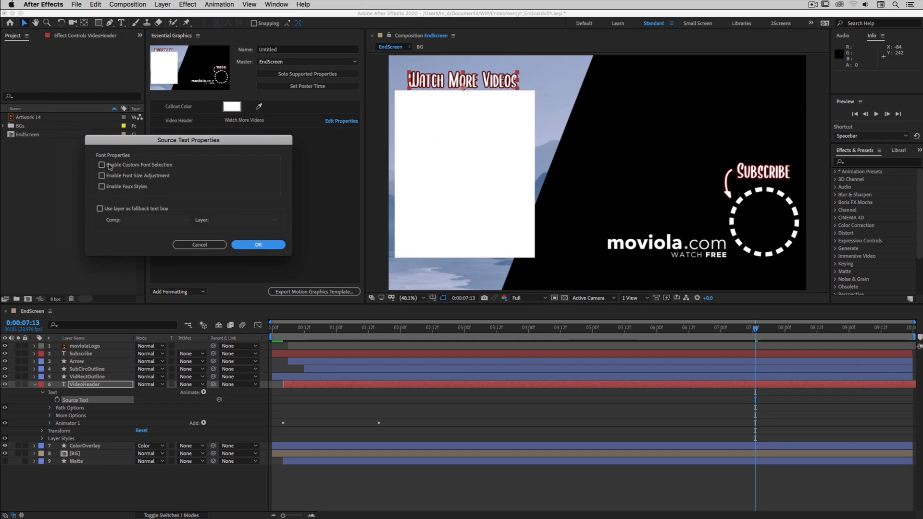
{"action": "left_click", "coordinate": [165, 166]}
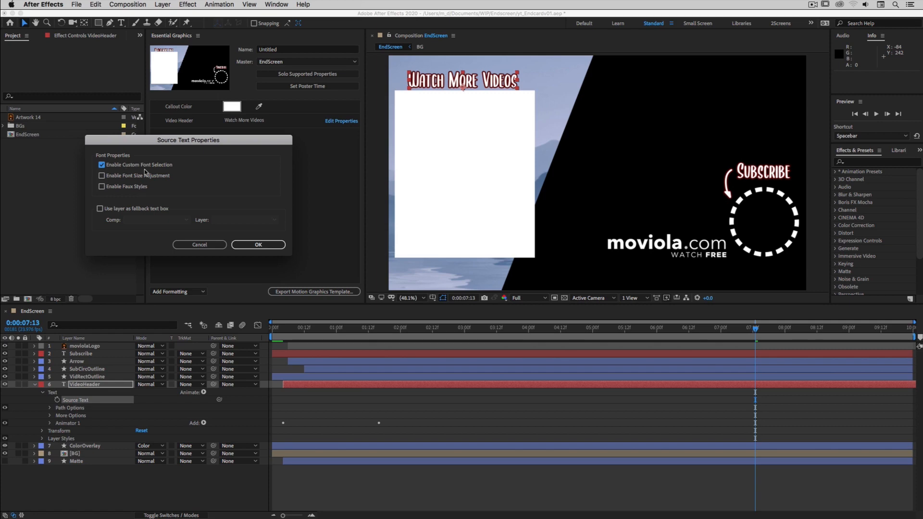
{"action": "left_click", "coordinate": [249, 244]}
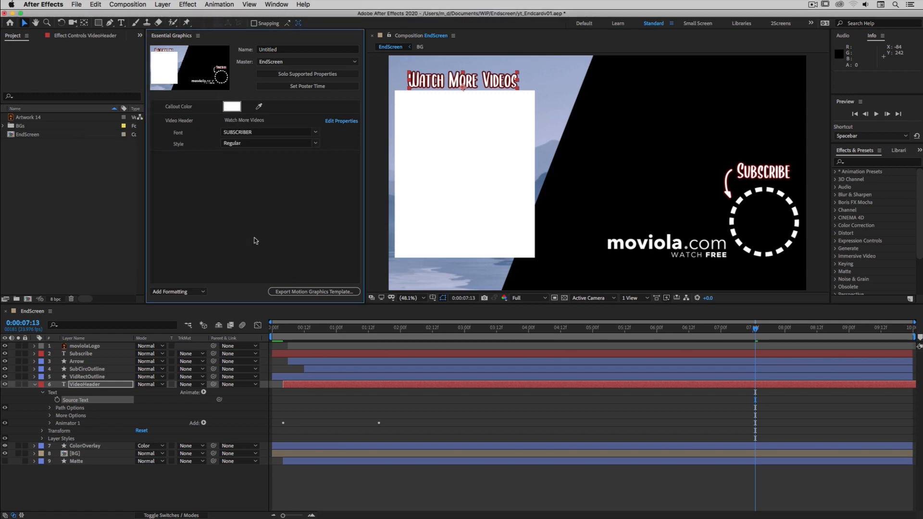
Try the Sunrise International Demo and Sontoloyo fonts on the Video Header, check the style choices, and return the font to SUBSCRIBER.
{"action": "left_click", "coordinate": [316, 133]}
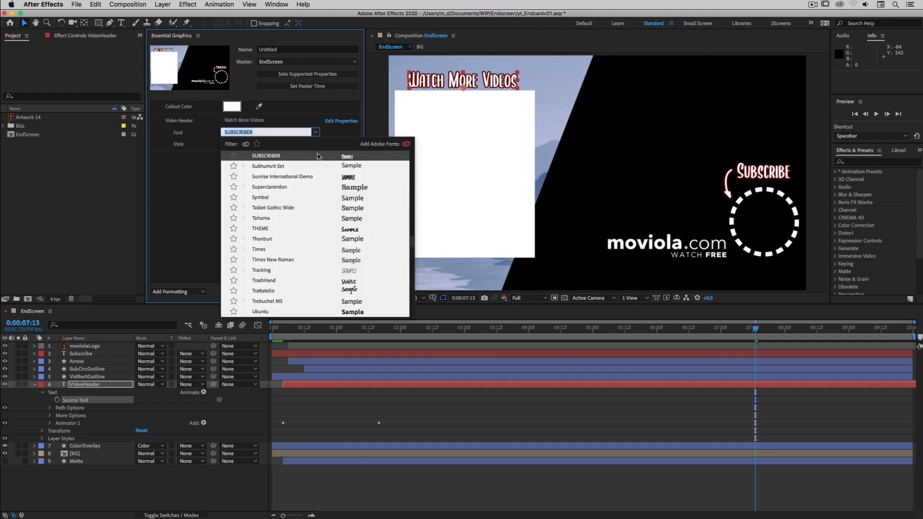
{"action": "scroll", "coordinate": [331, 231], "scroll_direction": "up", "scroll_amount": 2}
{"action": "left_click", "coordinate": [316, 196]}
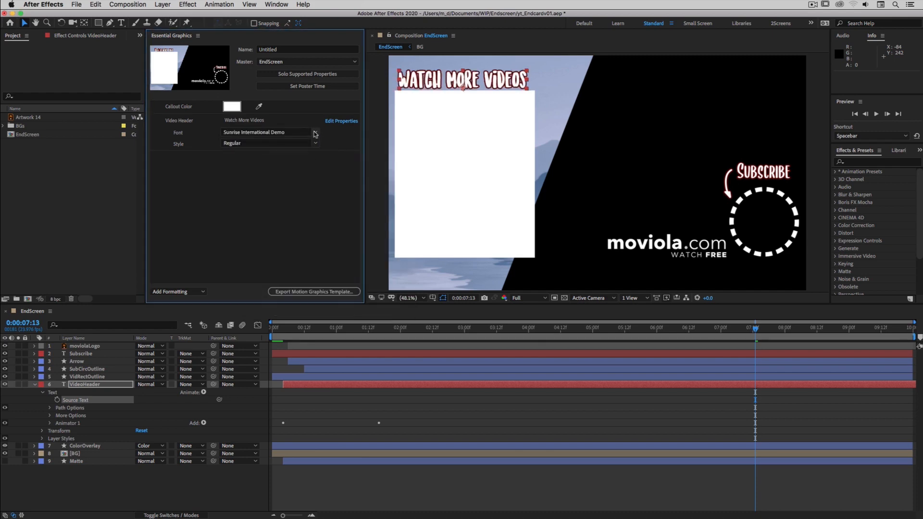
{"action": "left_click", "coordinate": [315, 133]}
{"action": "scroll", "coordinate": [306, 202], "scroll_direction": "up", "scroll_amount": 8}
{"action": "left_click", "coordinate": [304, 187]}
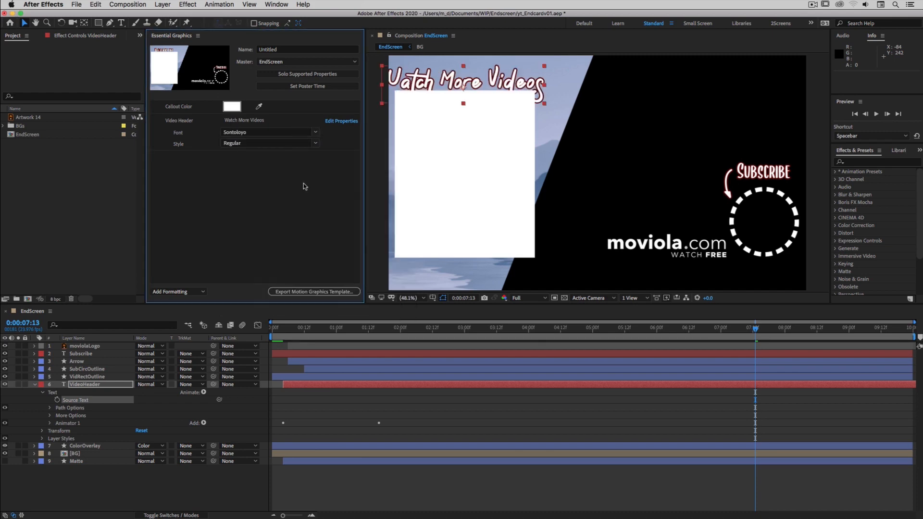
{"action": "left_click", "coordinate": [316, 143]}
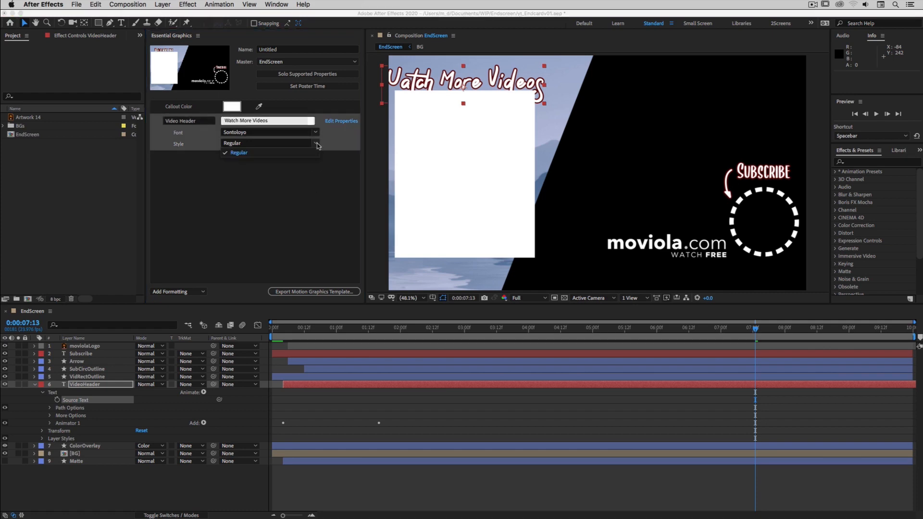
{"action": "left_click", "coordinate": [316, 144]}
{"action": "left_click", "coordinate": [316, 132]}
{"action": "scroll", "coordinate": [311, 233], "scroll_direction": "down", "scroll_amount": 5}
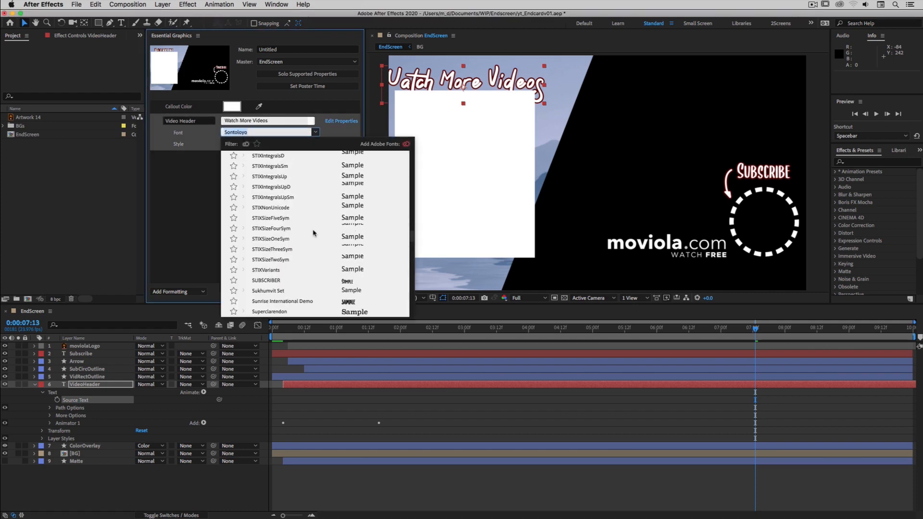
{"action": "left_click", "coordinate": [301, 279]}
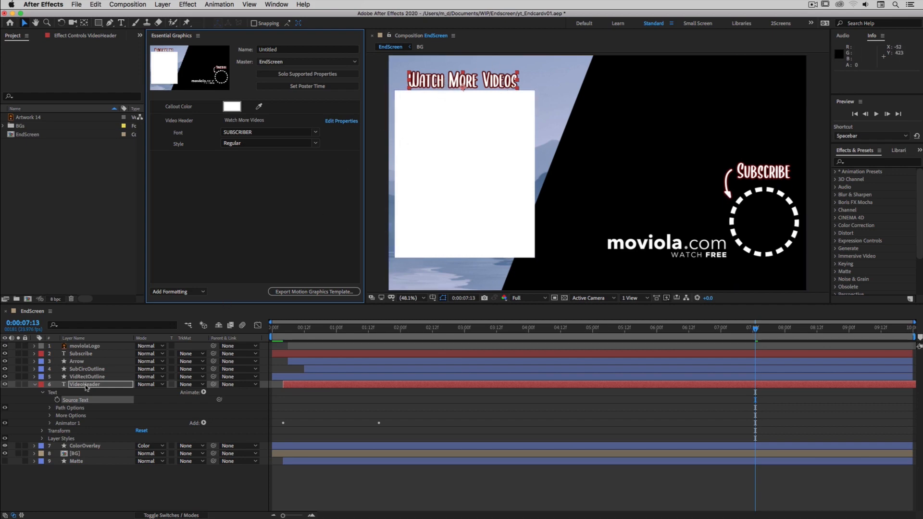
Select the Subscribe, Arrow and VideoHeader layers together and filter the timeline by "color" to reveal their color properties.
{"action": "left_click", "coordinate": [78, 361], "text": "super"}
{"action": "left_click", "coordinate": [83, 354], "text": "super"}
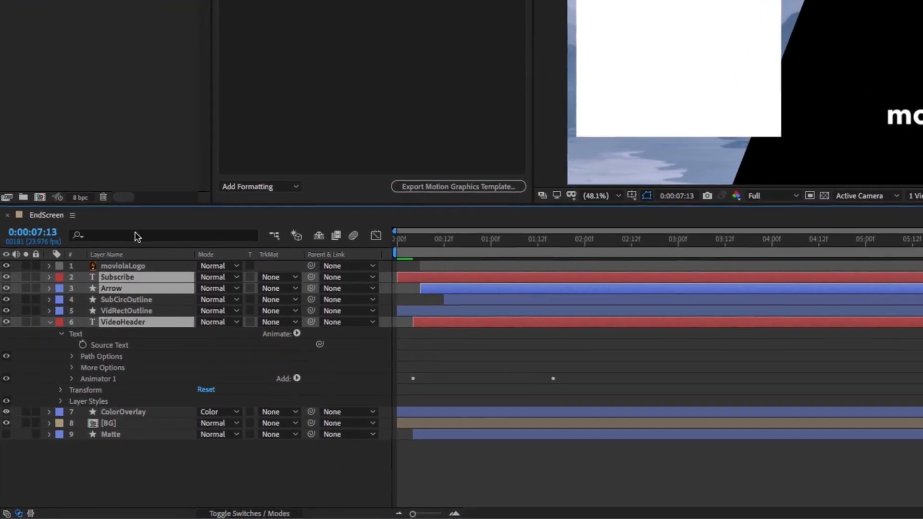
{"action": "left_click", "coordinate": [138, 236]}
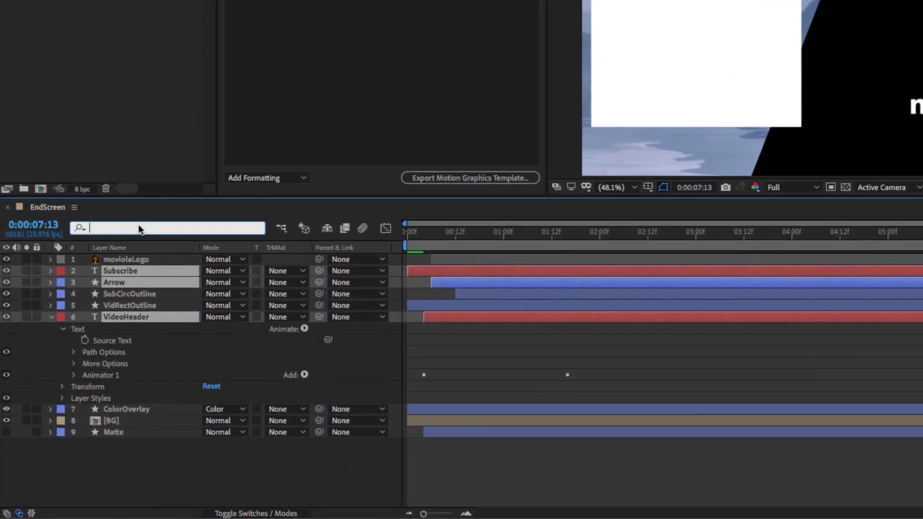
{"action": "type", "text": "col"}
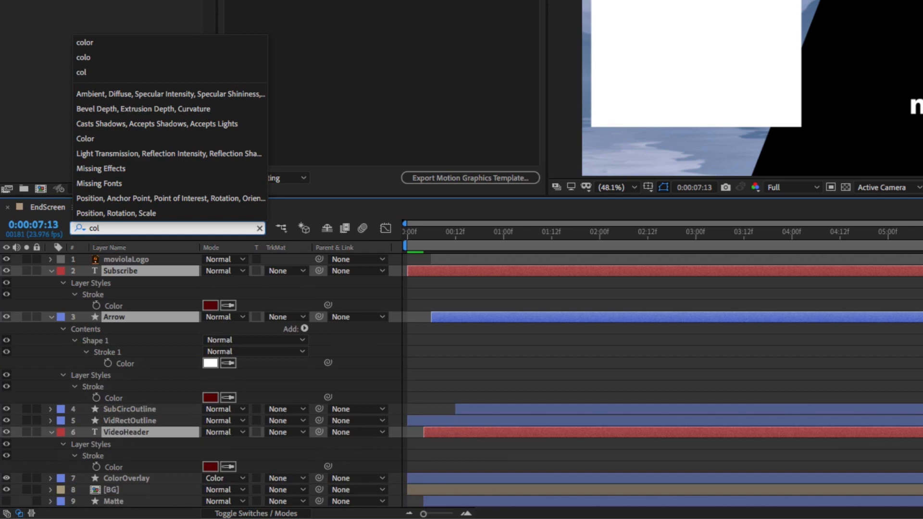
{"action": "type", "text": "er"}
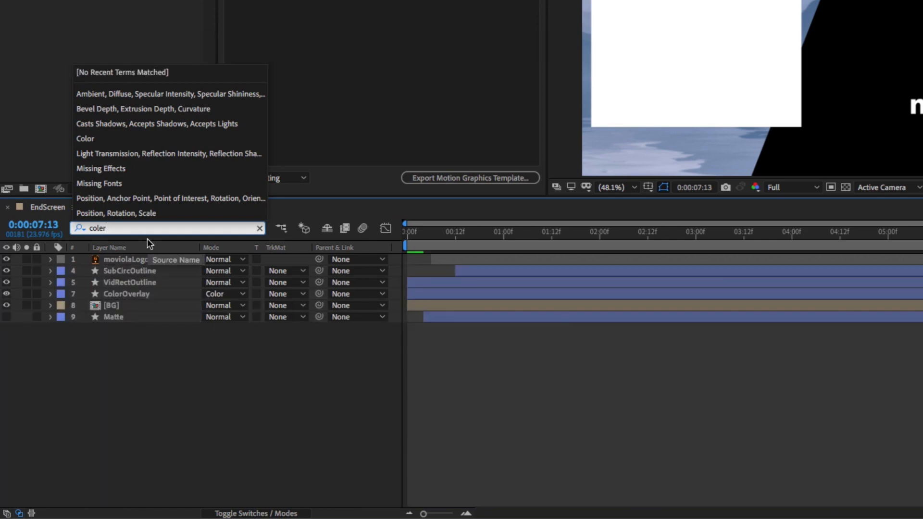
{"action": "key", "text": "BackSpace"}
{"action": "key", "text": "BackSpace"}
{"action": "type", "text": "o"}
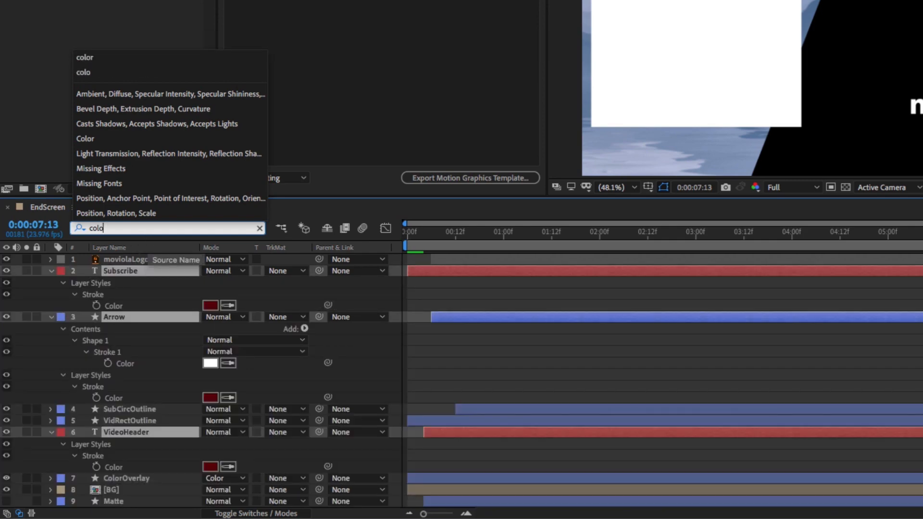
{"action": "type", "text": "r"}
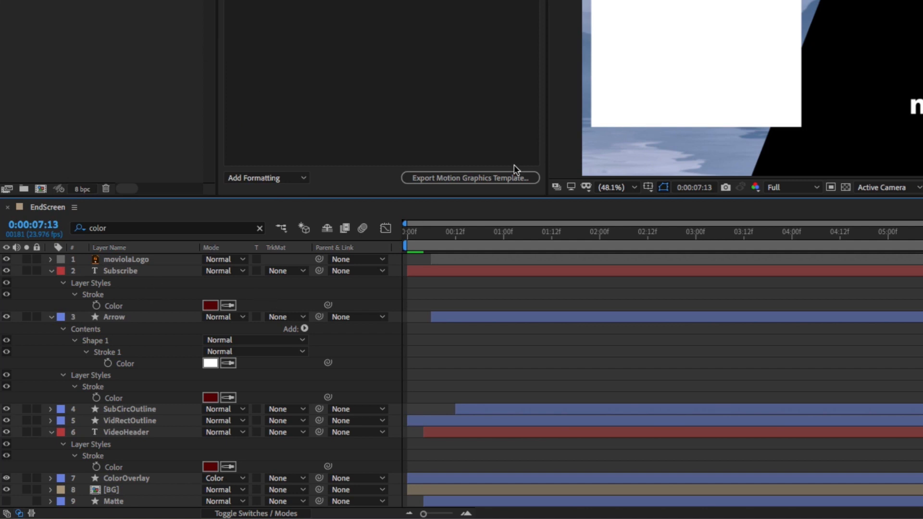
Link the Subscribe and VideoHeader layer-style stroke colors to the Arrow layer's stroke color, and add that Arrow color to the Essential Graphics controls.
{"action": "left_click", "coordinate": [83, 288]}
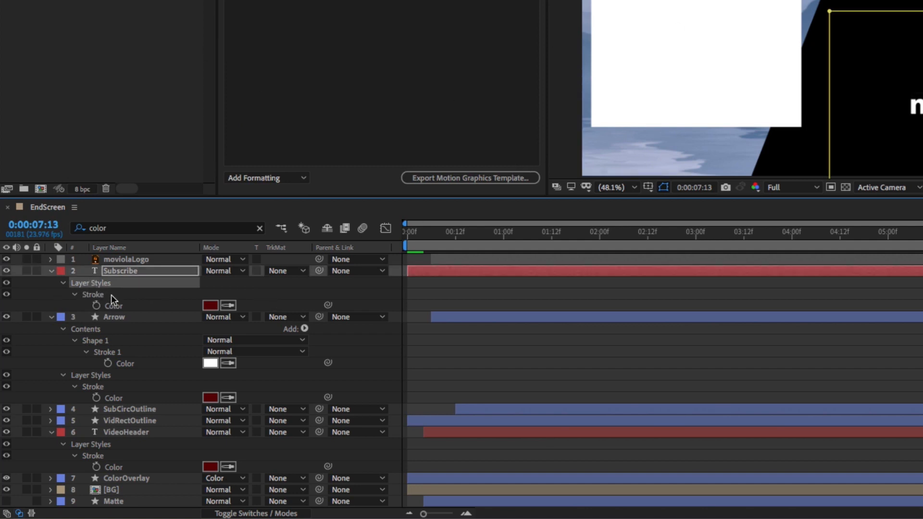
{"action": "left_click", "coordinate": [142, 304]}
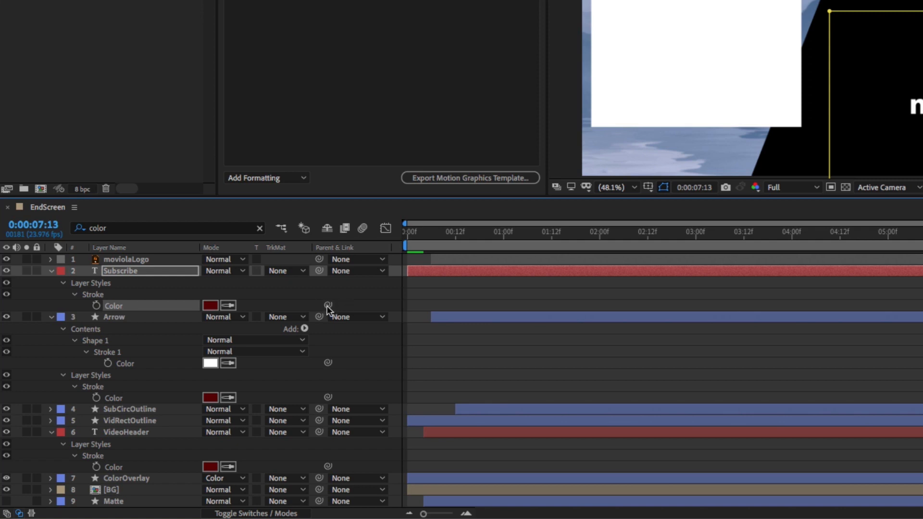
{"action": "mouse_move", "coordinate": [327, 306]}
{"action": "left_mouse_down"}
{"action": "mouse_move", "coordinate": [140, 365]}
{"action": "mouse_move", "coordinate": [116, 395]}
{"action": "left_mouse_up"}
{"action": "mouse_move", "coordinate": [327, 465]}
{"action": "left_mouse_down"}
{"action": "mouse_move", "coordinate": [159, 463]}
{"action": "mouse_move", "coordinate": [139, 402]}
{"action": "mouse_move", "coordinate": [127, 397]}
{"action": "left_mouse_up"}
{"action": "left_click", "coordinate": [125, 394]}
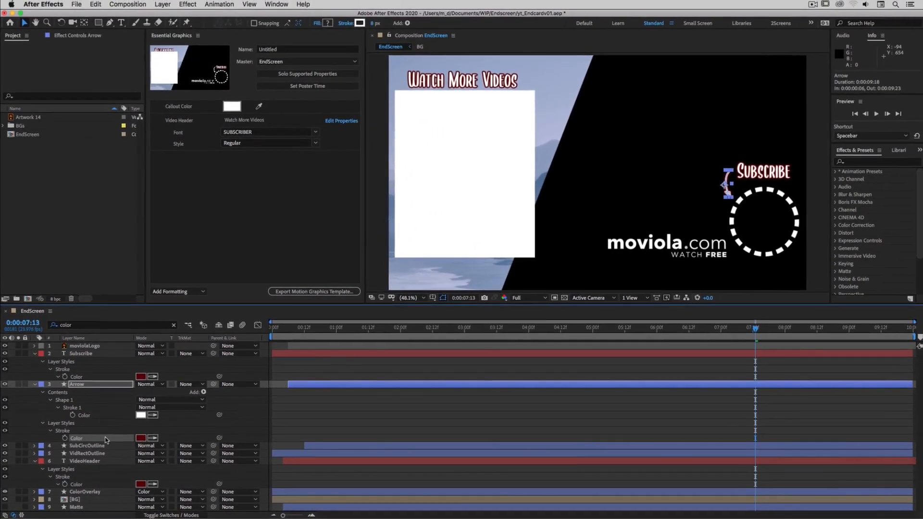
{"action": "left_click_drag", "start_coordinate": [105, 440], "coordinate": [249, 214]}
Test the new Color control with bright red FF0000, and undo the change.
{"action": "left_click", "coordinate": [235, 157]}
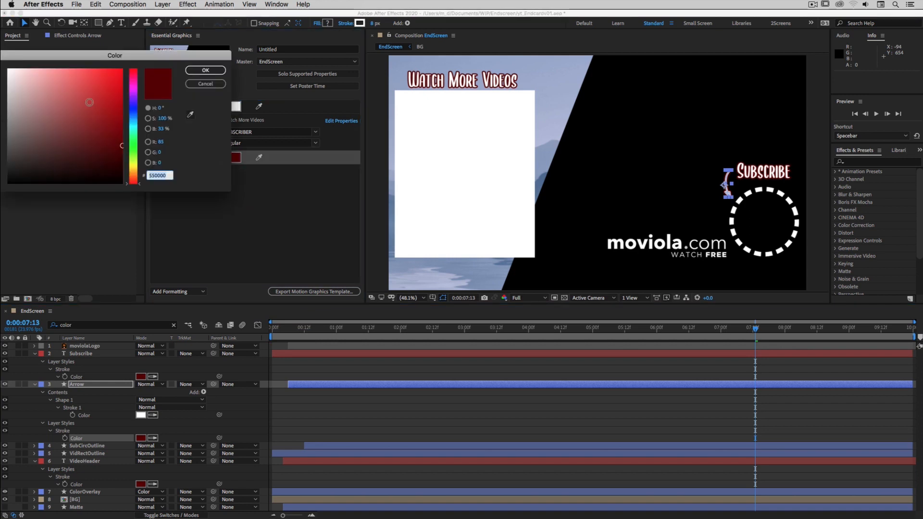
{"action": "left_click_drag", "start_coordinate": [87, 111], "coordinate": [128, 57]}
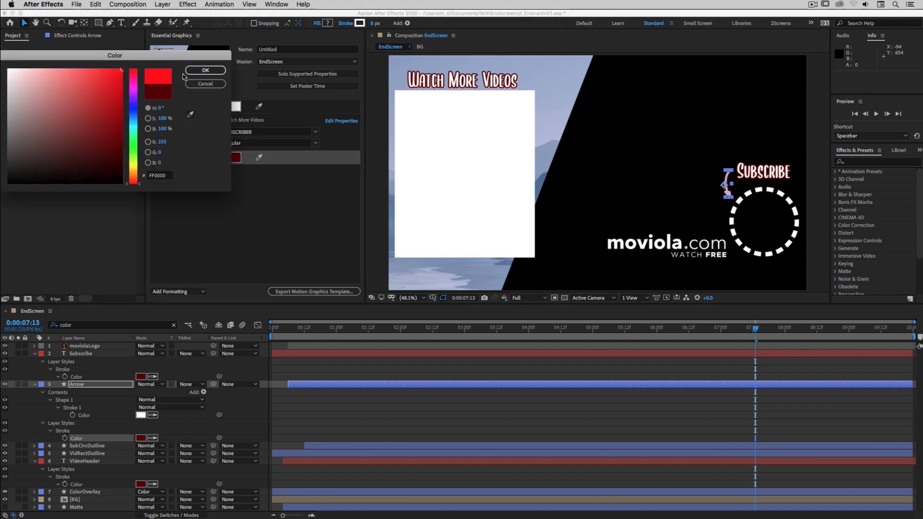
{"action": "left_click", "coordinate": [195, 70]}
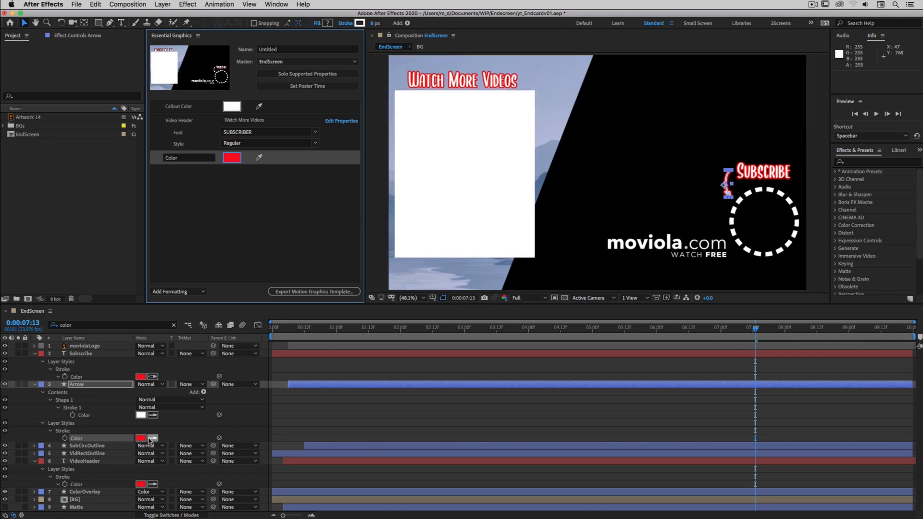
{"action": "key", "text": "super+z"}
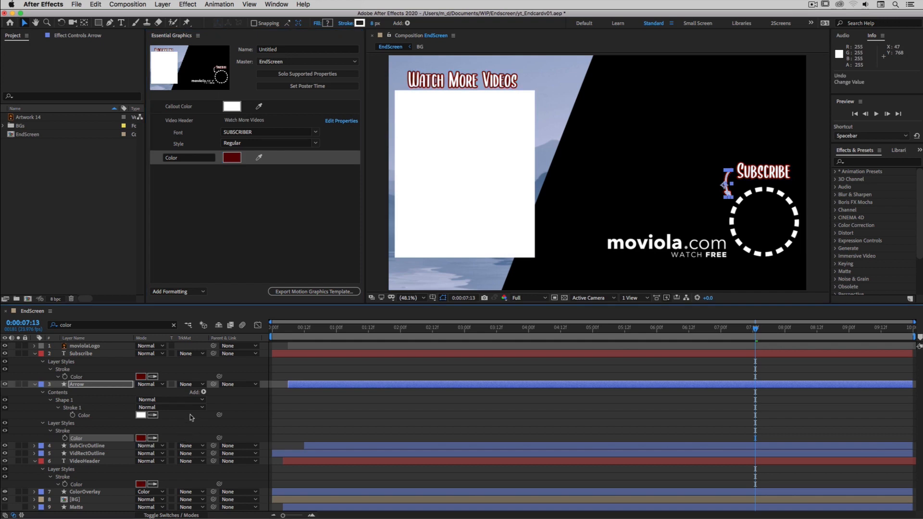
Rename the new Color control as Outline Color.
{"action": "left_click", "coordinate": [201, 157]}
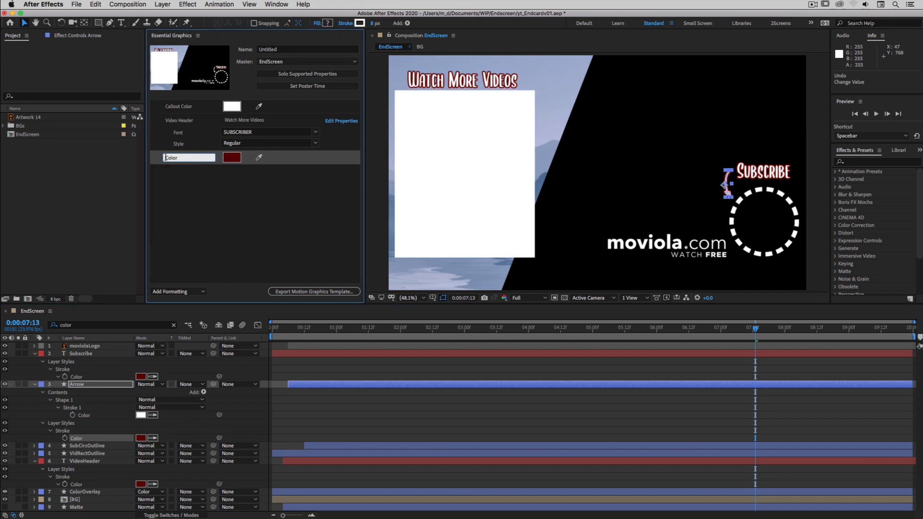
{"action": "type", "text": "Outline"}
{"action": "left_click", "coordinate": [197, 223]}
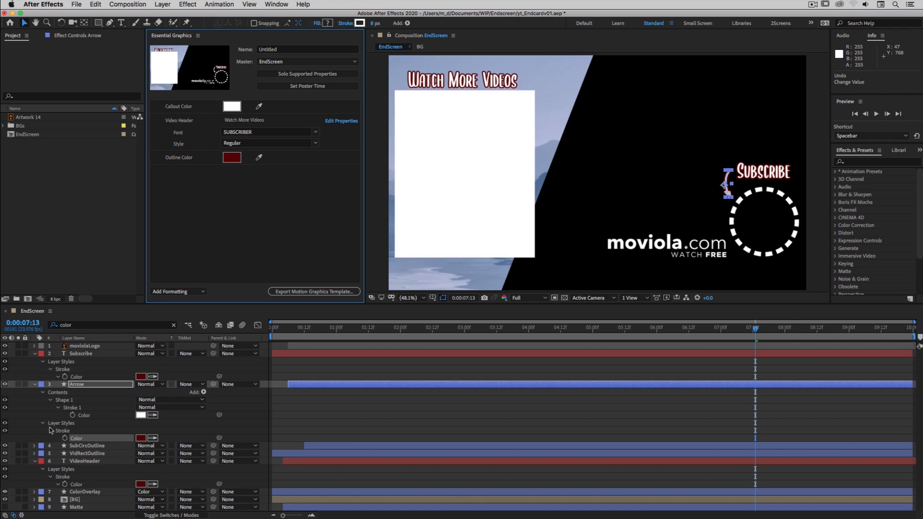
Filter the timeline by "size" to reveal the stroke size of the Arrow, Subscribe and VideoHeader layers.
{"action": "left_click", "coordinate": [67, 326]}
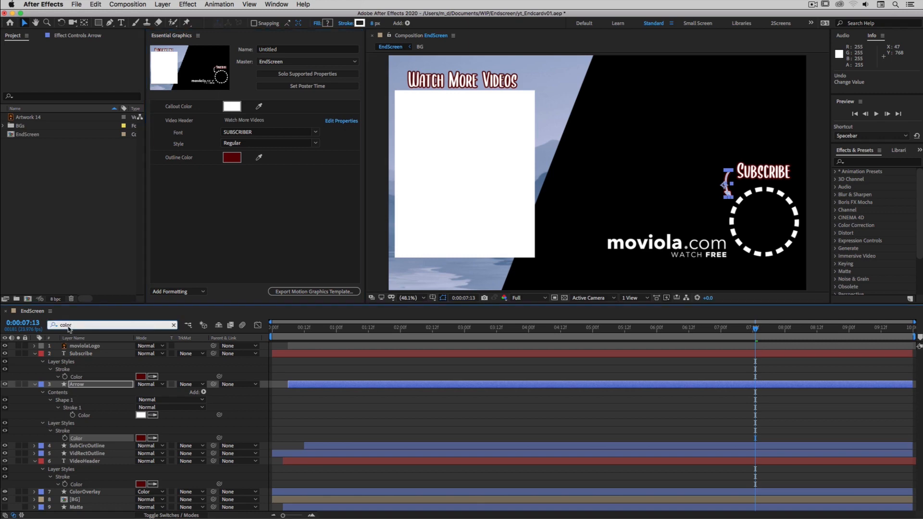
{"action": "type", "text": "size"}
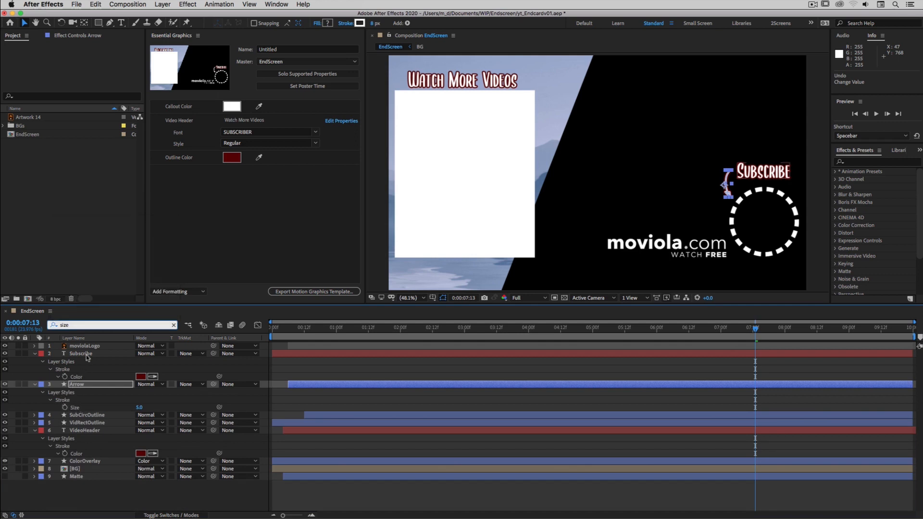
{"action": "left_click", "coordinate": [100, 354]}
{"action": "left_click", "coordinate": [89, 431], "text": "super"}
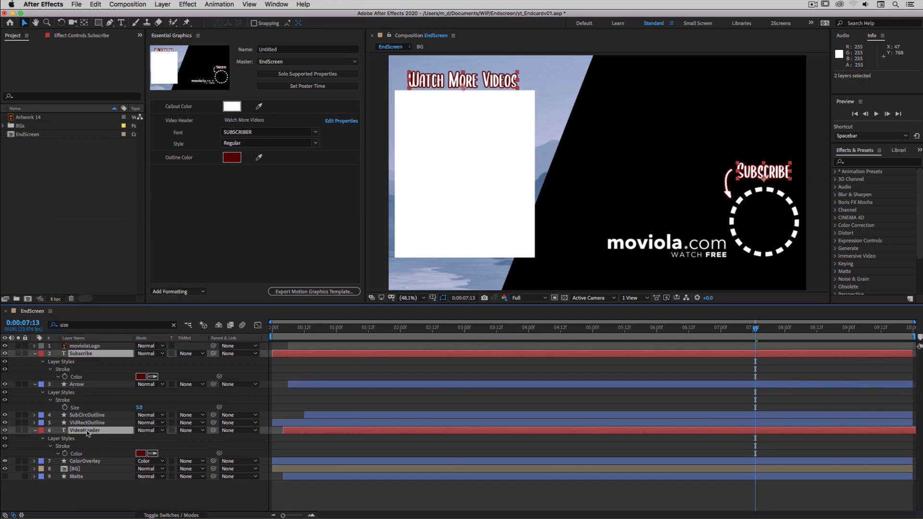
{"action": "left_click", "coordinate": [92, 326]}
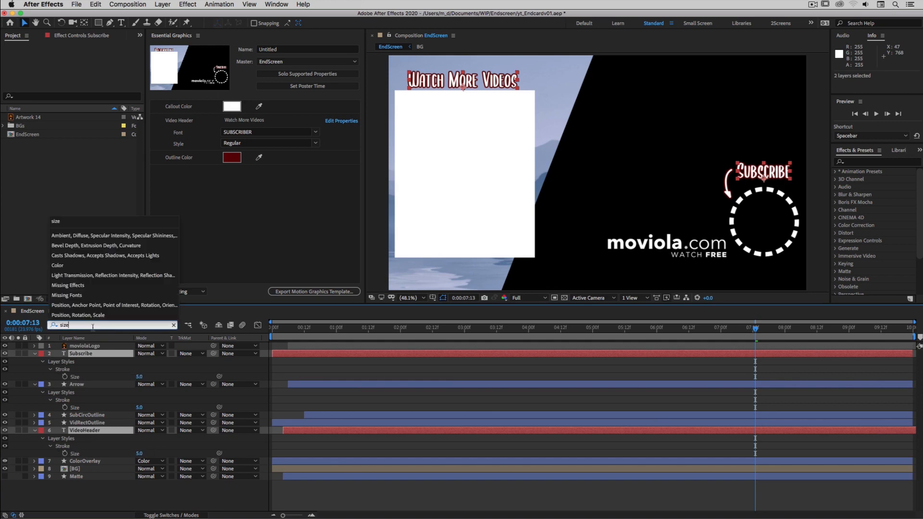
Link the VideoHeader and Subscribe stroke sizes to the Arrow layer's stroke size, and expose that size in Essential Graphics as Outline Thickness.
{"action": "left_click", "coordinate": [97, 449]}
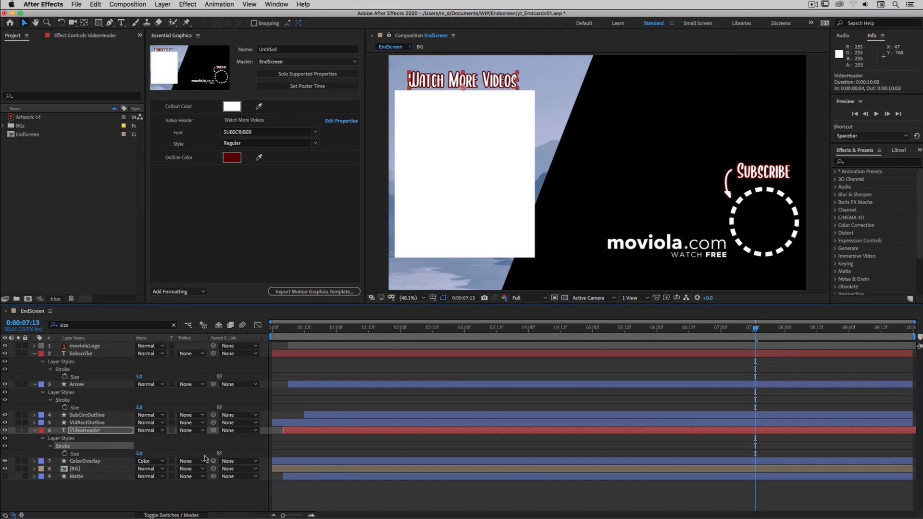
{"action": "left_click_drag", "start_coordinate": [220, 453], "coordinate": [85, 415]}
{"action": "left_click_drag", "start_coordinate": [80, 409], "coordinate": [82, 408]}
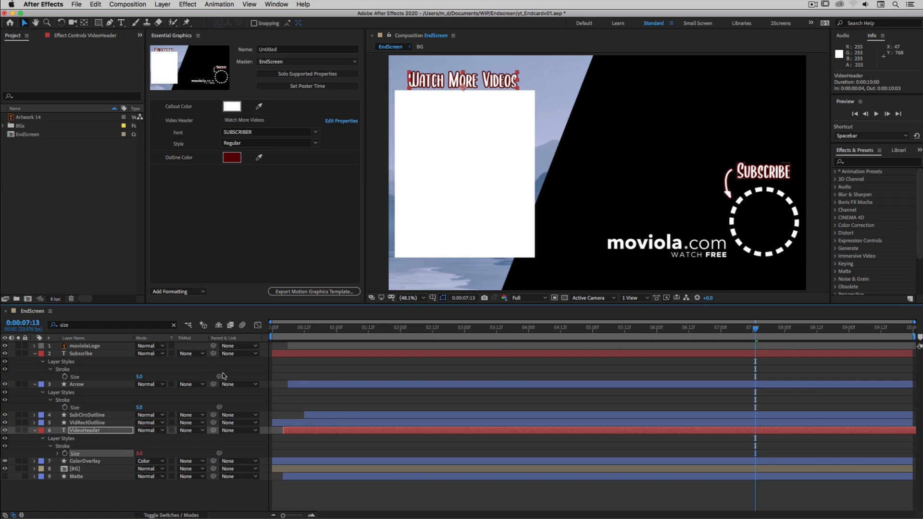
{"action": "left_click_drag", "start_coordinate": [219, 376], "coordinate": [193, 226]}
{"action": "left_click", "coordinate": [194, 174]}
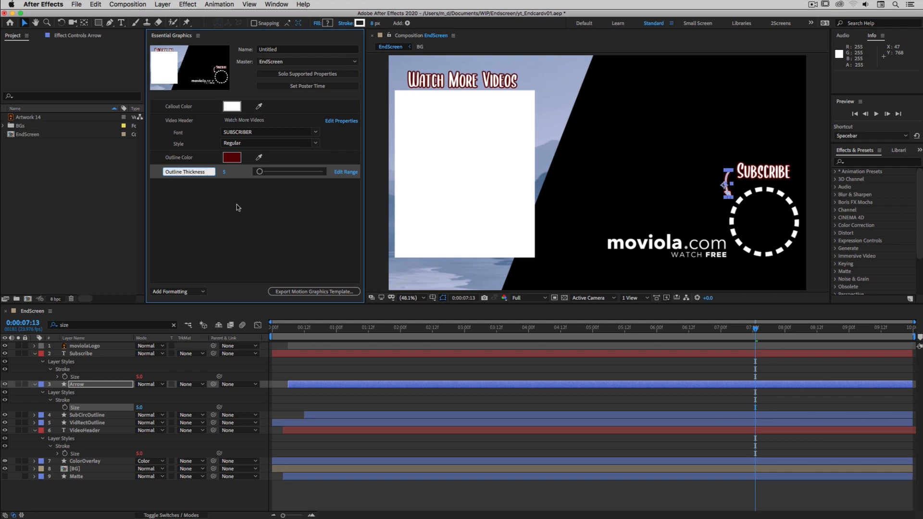
{"action": "left_click", "coordinate": [226, 215]}
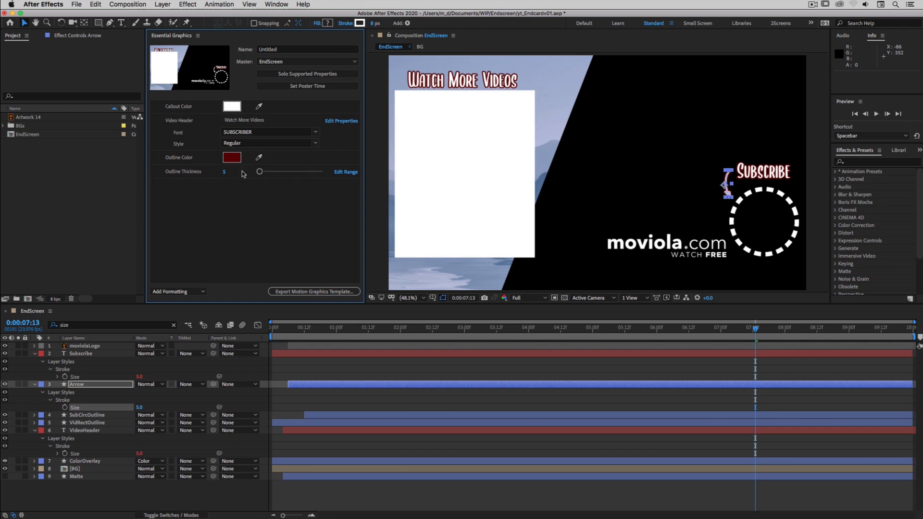
Try a thicker outline of 28, and limit the Outline Thickness slider range to 3 to 8.
{"action": "mouse_move", "coordinate": [260, 172]}
{"action": "left_mouse_down"}
{"action": "mouse_move", "coordinate": [303, 176]}
{"action": "mouse_move", "coordinate": [275, 173]}
{"action": "left_mouse_up"}
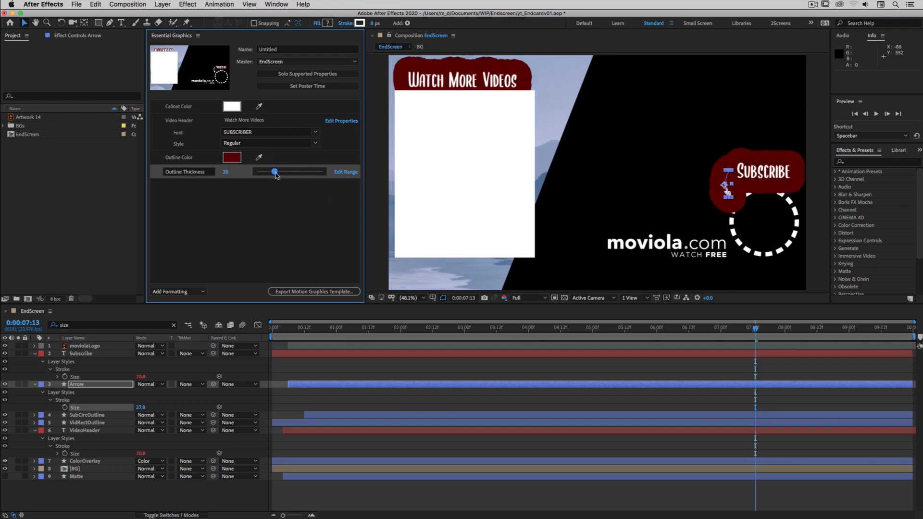
{"action": "left_click", "coordinate": [353, 172]}
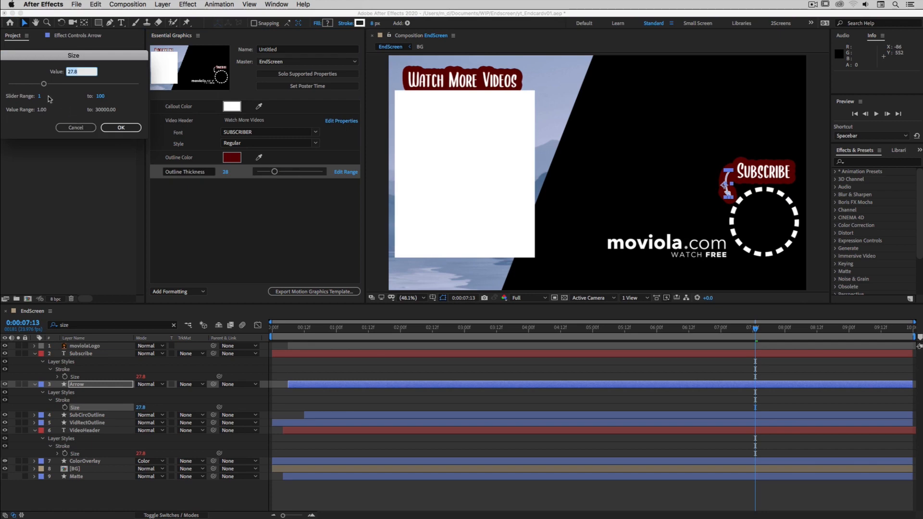
{"action": "left_click_drag", "start_coordinate": [41, 96], "coordinate": [119, 96]}
{"action": "type", "text": "3"}
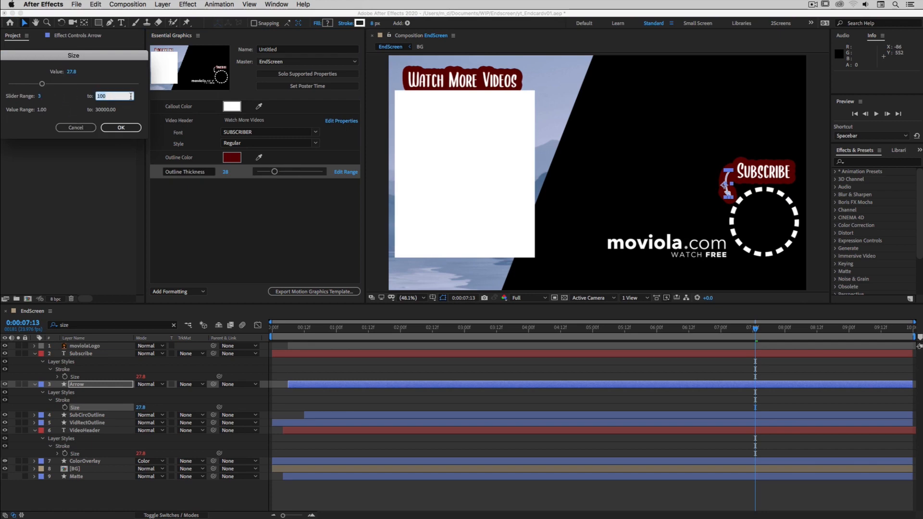
{"action": "type", "text": "8"}
{"action": "left_click", "coordinate": [127, 126]}
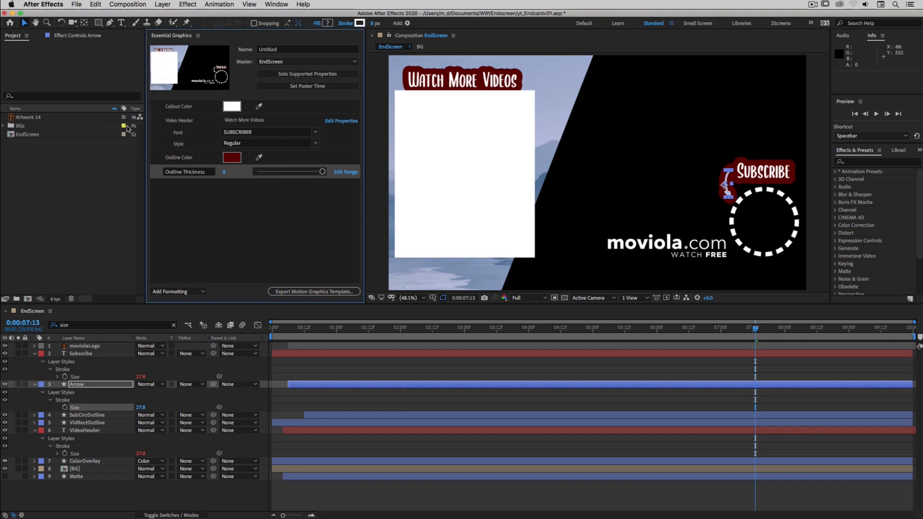
Test the Outline Thickness slider up to 8, and set it to 5.
{"action": "left_click", "coordinate": [294, 173]}
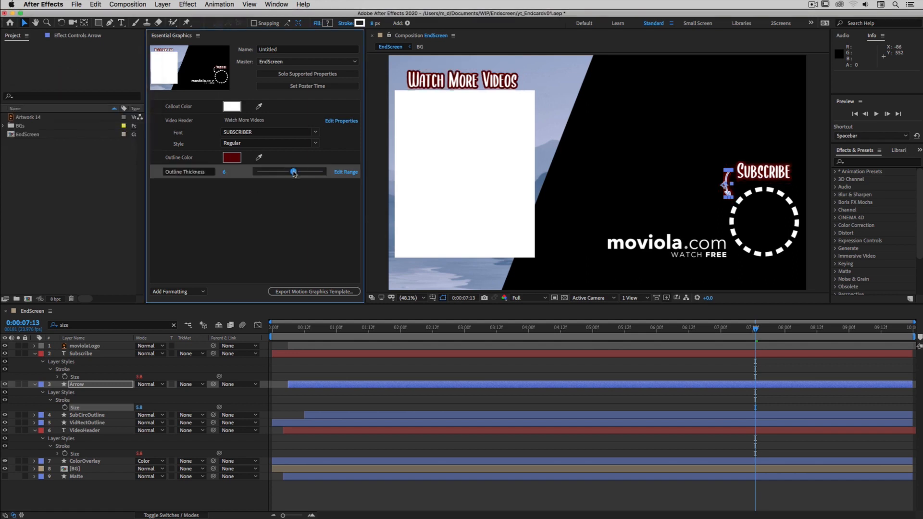
{"action": "left_click_drag", "start_coordinate": [294, 173], "coordinate": [330, 178]}
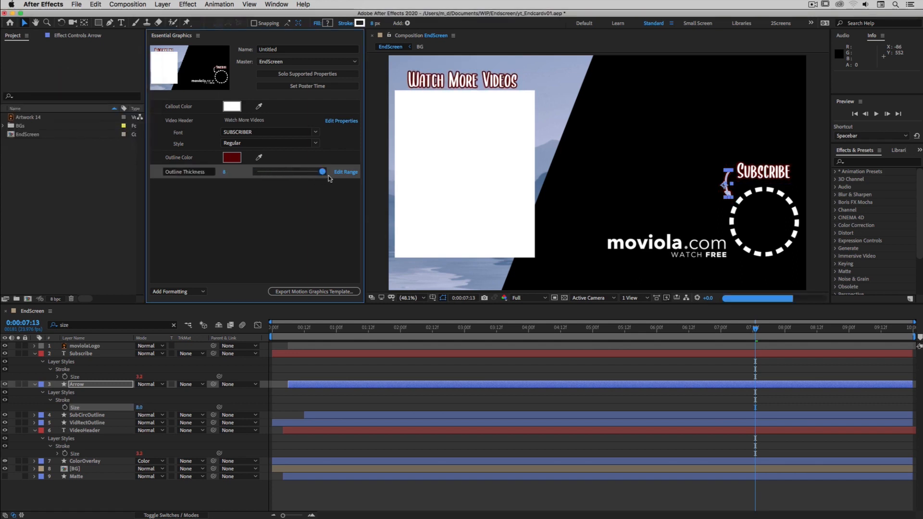
{"action": "left_click_drag", "start_coordinate": [321, 173], "coordinate": [283, 173]}
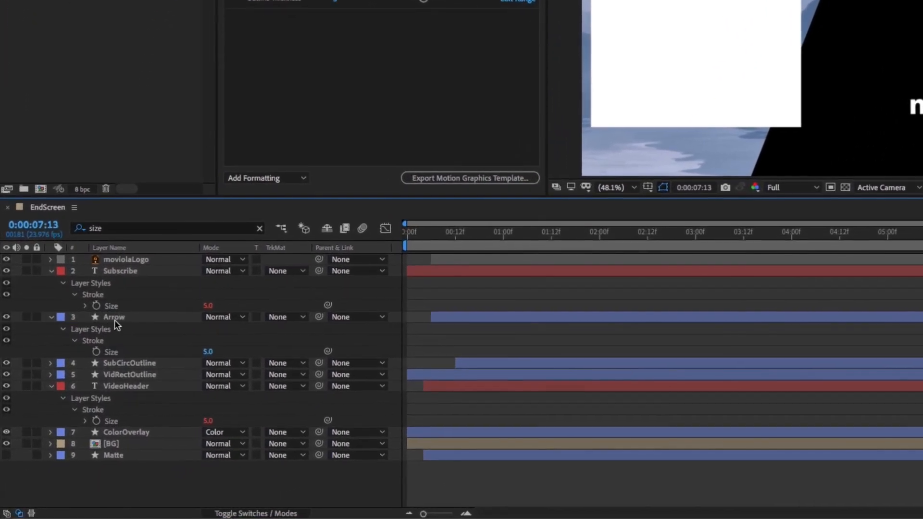
Filter the Arrow layer's properties by "color" and select the color of Stroke 1 in Shape 1.
{"action": "left_click", "coordinate": [129, 318]}
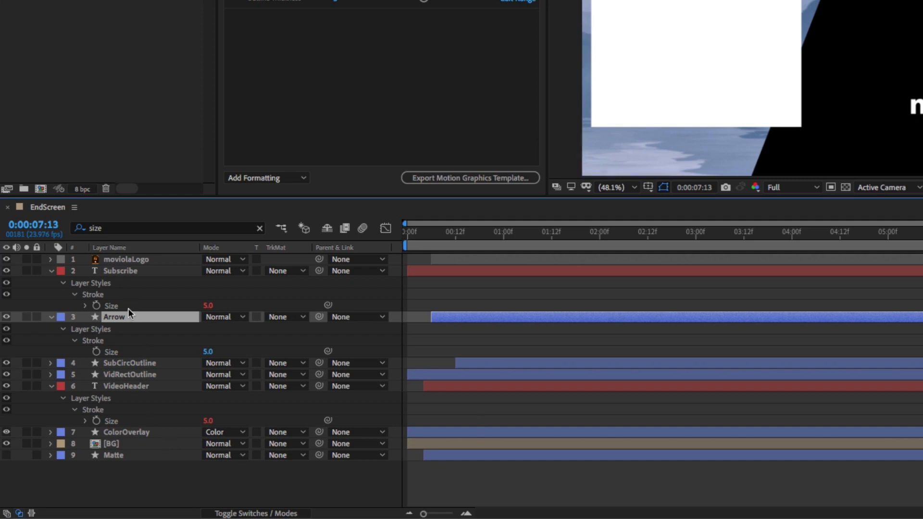
{"action": "left_click", "coordinate": [154, 228]}
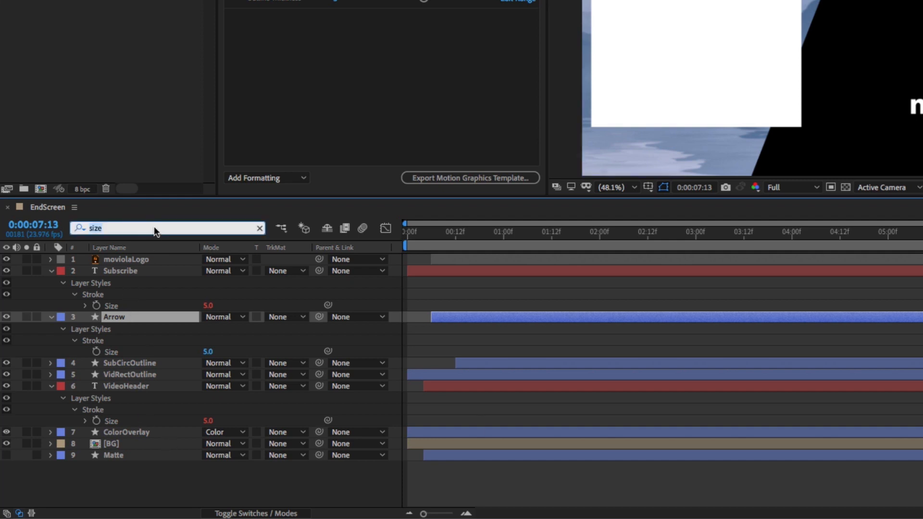
{"action": "type", "text": "color"}
{"action": "key", "text": "Return"}
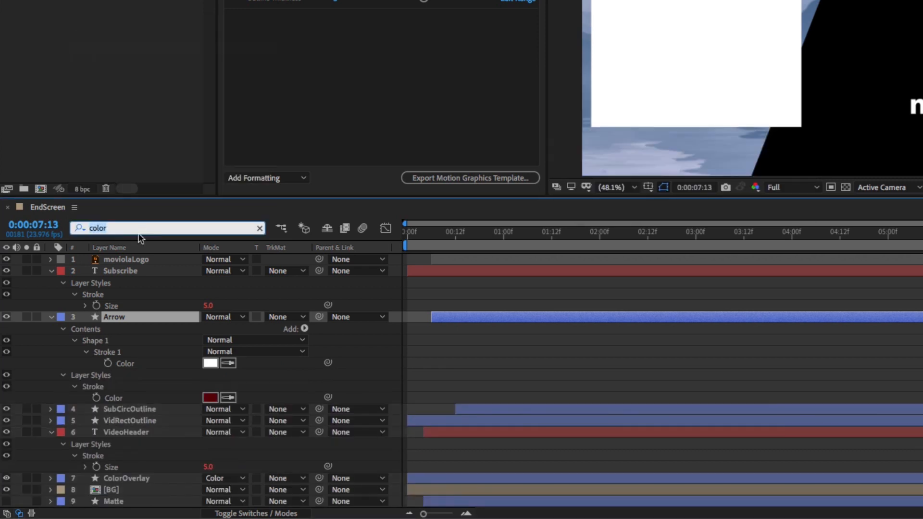
{"action": "left_click", "coordinate": [127, 342]}
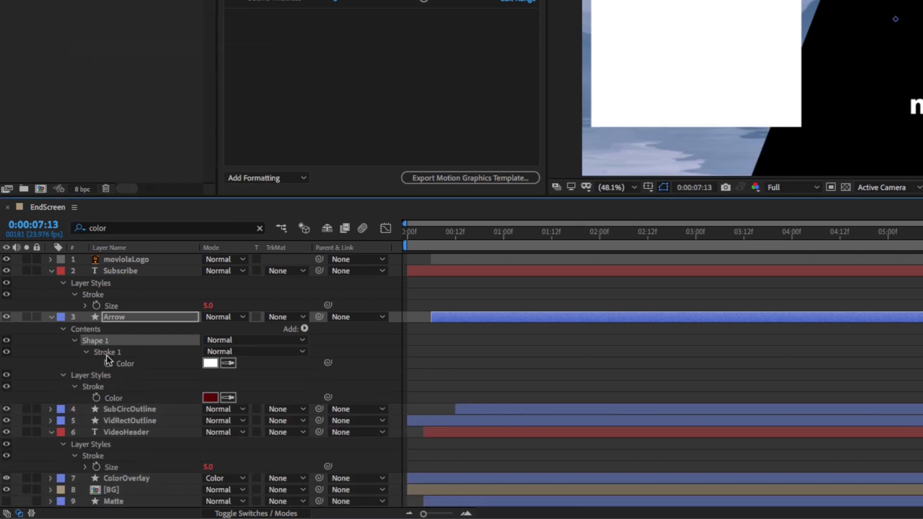
{"action": "left_click", "coordinate": [129, 365]}
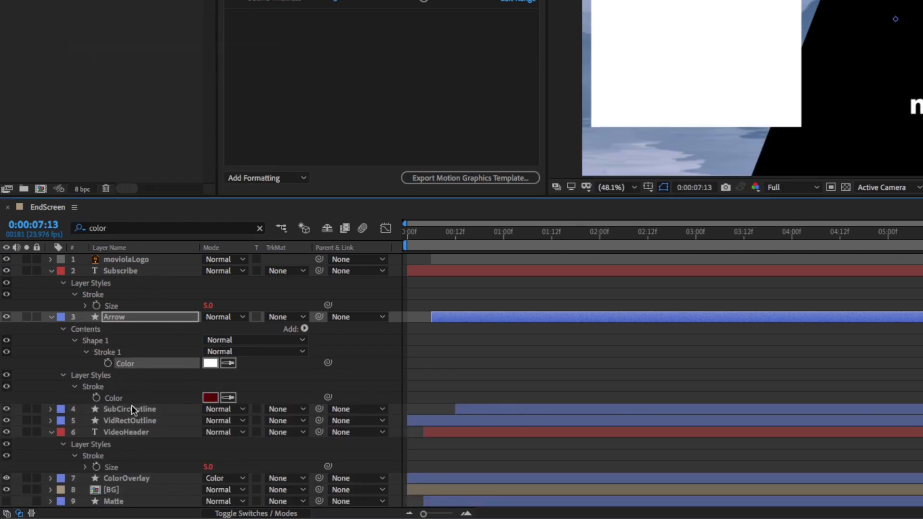
Expand the VideoHeader layer's Text properties and enable an expression on its Source Text.
{"action": "left_click", "coordinate": [133, 430]}
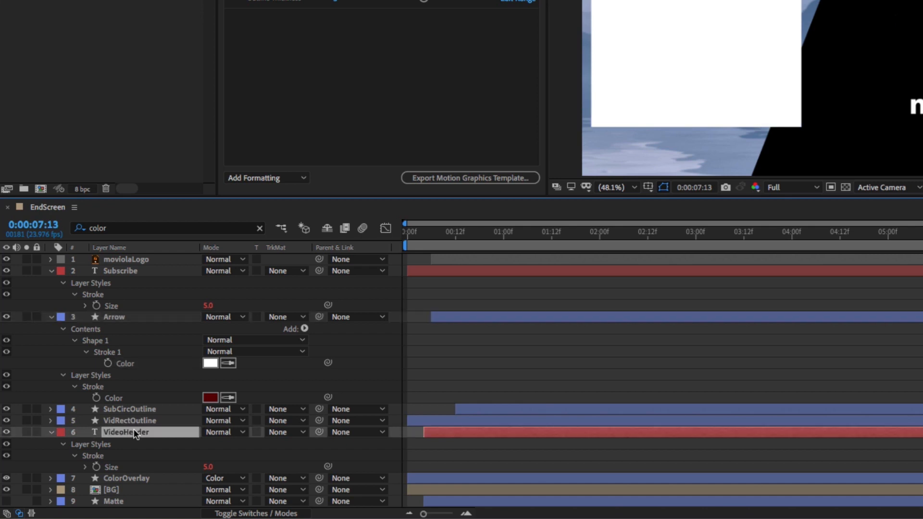
{"action": "left_click", "coordinate": [51, 432]}
{"action": "left_click", "coordinate": [51, 431]}
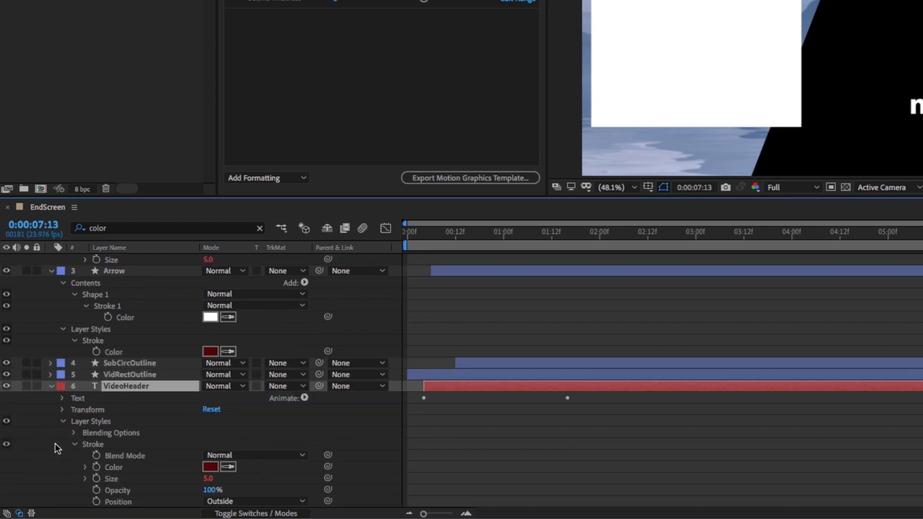
{"action": "left_click", "coordinate": [63, 421]}
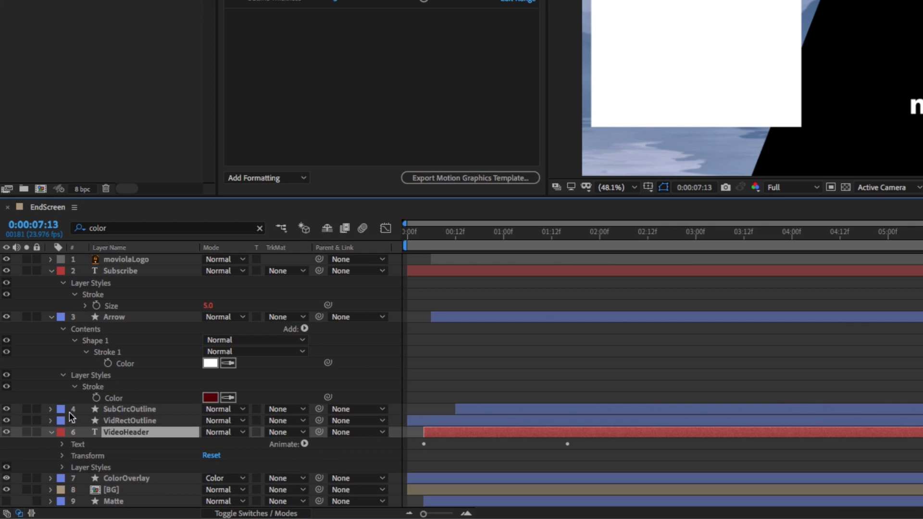
{"action": "left_click", "coordinate": [62, 444]}
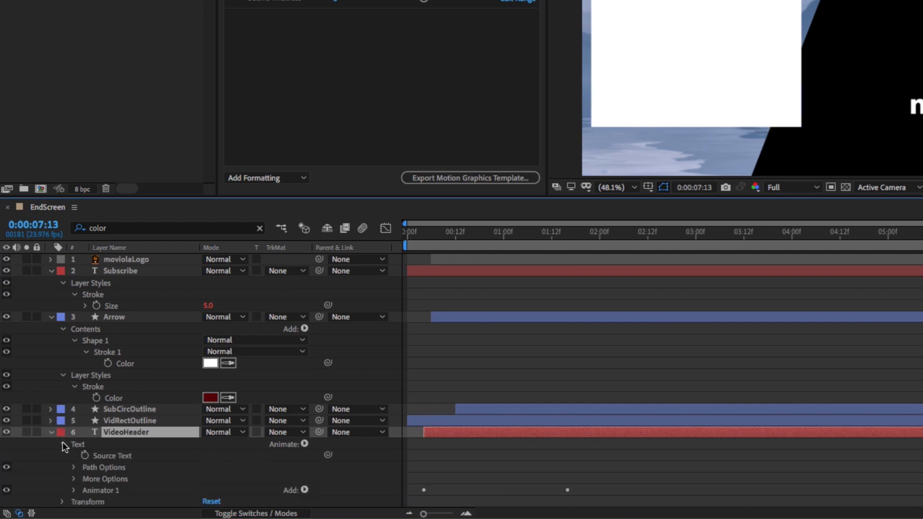
{"action": "left_click", "coordinate": [85, 456], "text": "alt"}
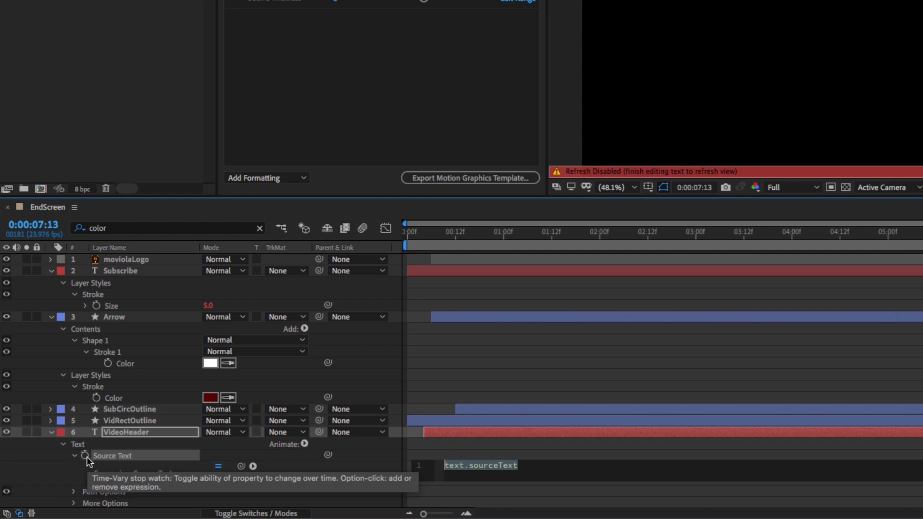
Extend the Source Text expression to text.sourceText.style.setFillColor(value).
{"action": "left_click", "coordinate": [547, 467]}
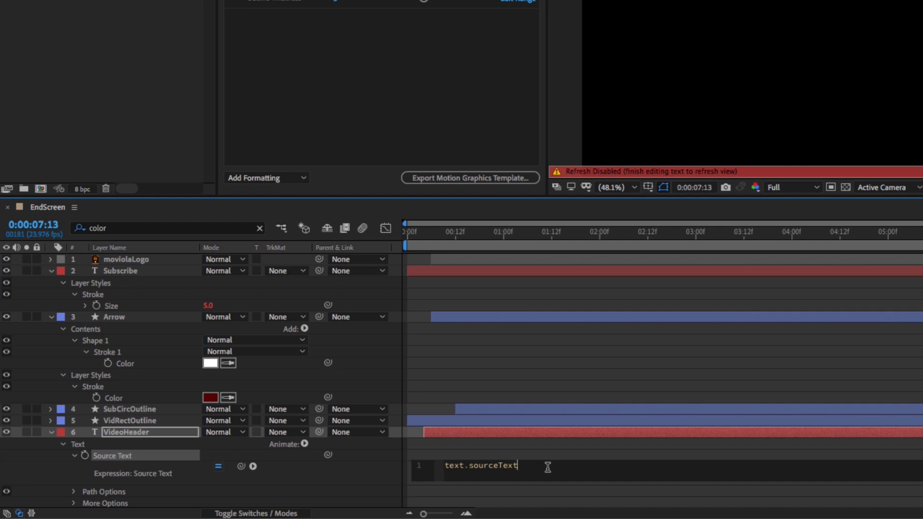
{"action": "type", "text": ".style"}
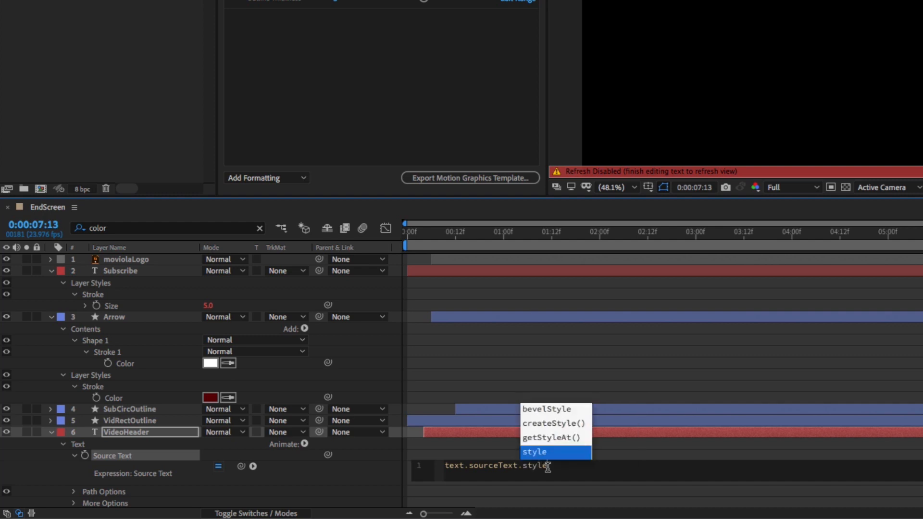
{"action": "type", "text": "."}
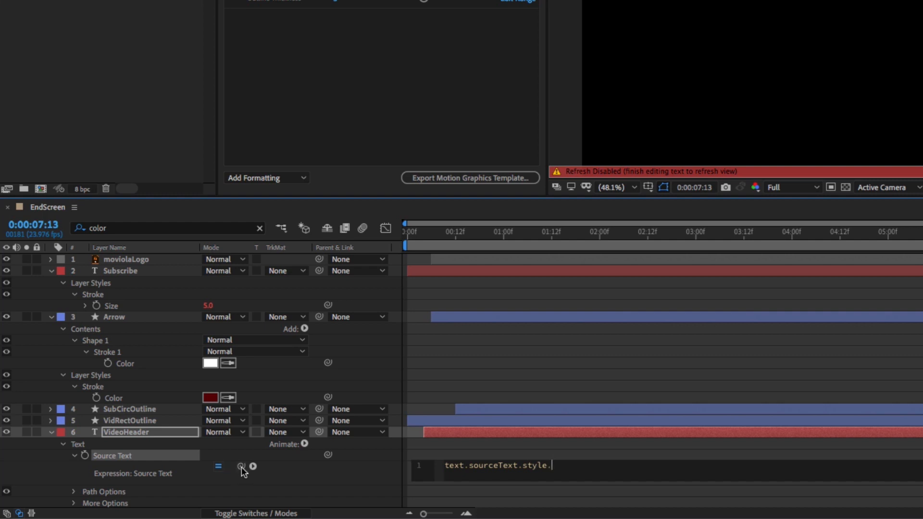
{"action": "left_click", "coordinate": [254, 466]}
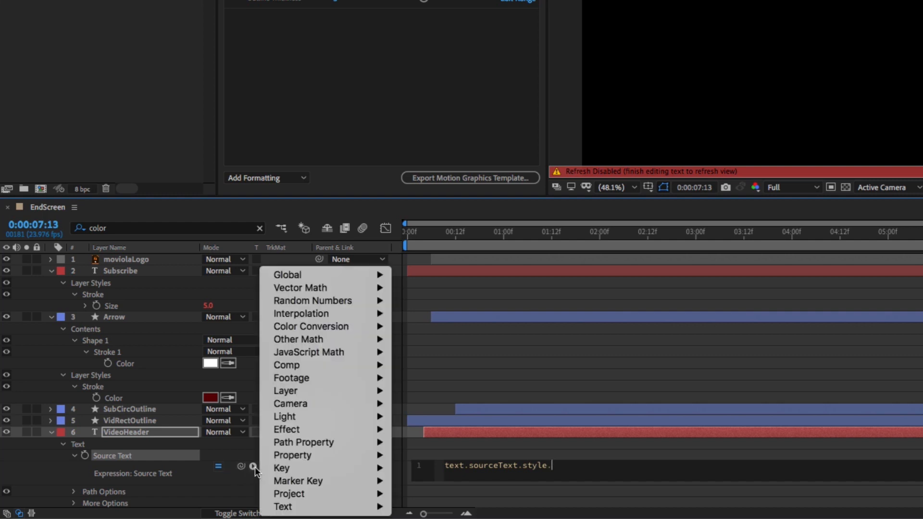
{"action": "mouse_move", "coordinate": [363, 507]}
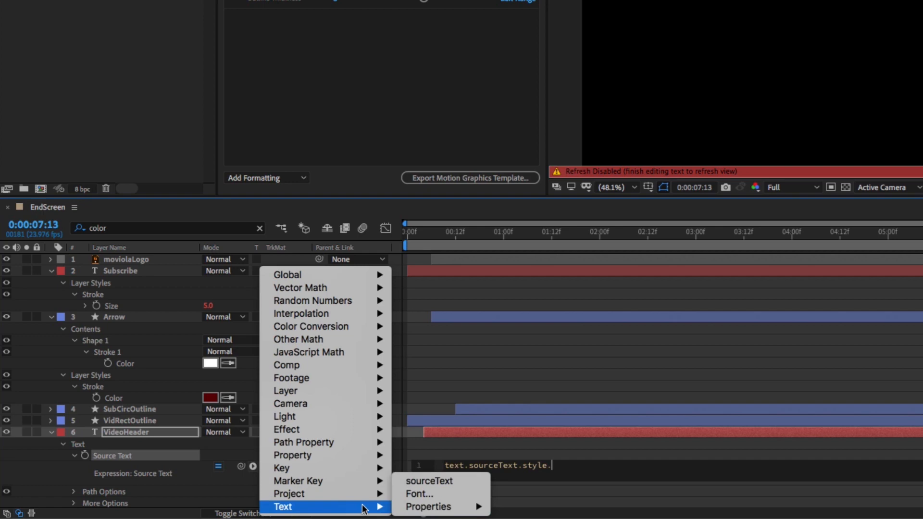
{"action": "mouse_move", "coordinate": [432, 511]}
{"action": "mouse_move", "coordinate": [526, 509]}
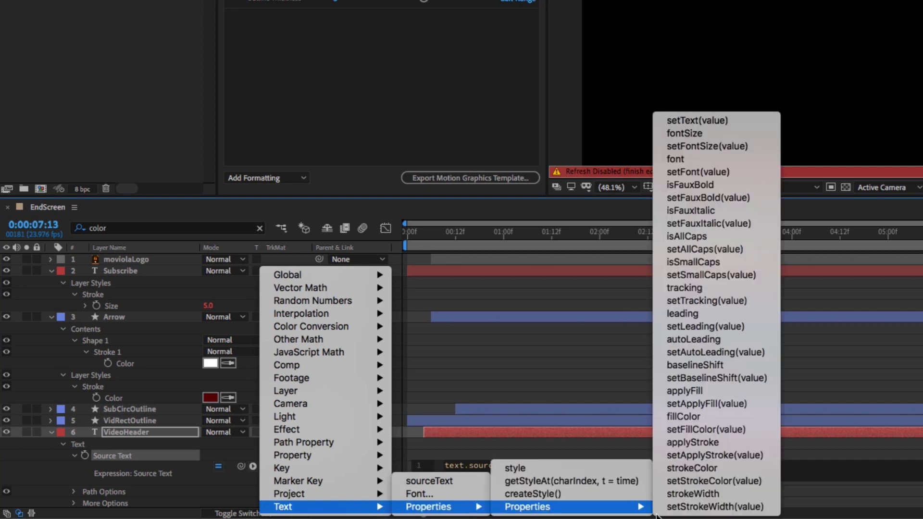
{"action": "left_click", "coordinate": [695, 429]}
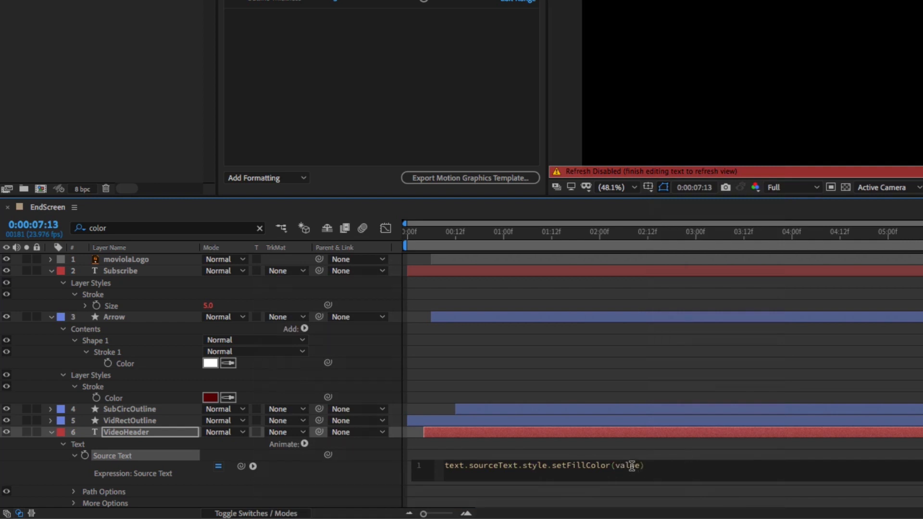
Replace the value argument with a link to the Arrow layer's Shape 1 Stroke 1 color and commit the expression.
{"action": "double_click", "coordinate": [620, 462]}
{"action": "left_click_drag", "start_coordinate": [243, 466], "coordinate": [174, 361]}
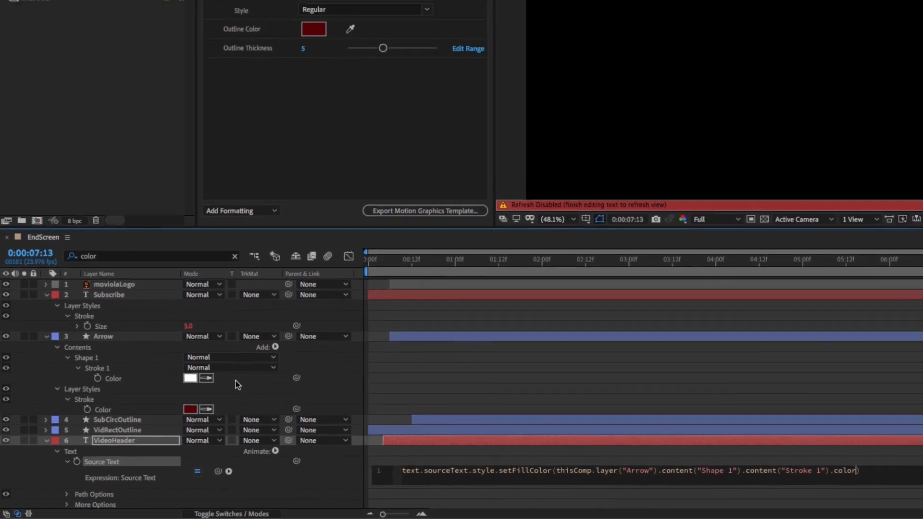
{"action": "left_click", "coordinate": [259, 367]}
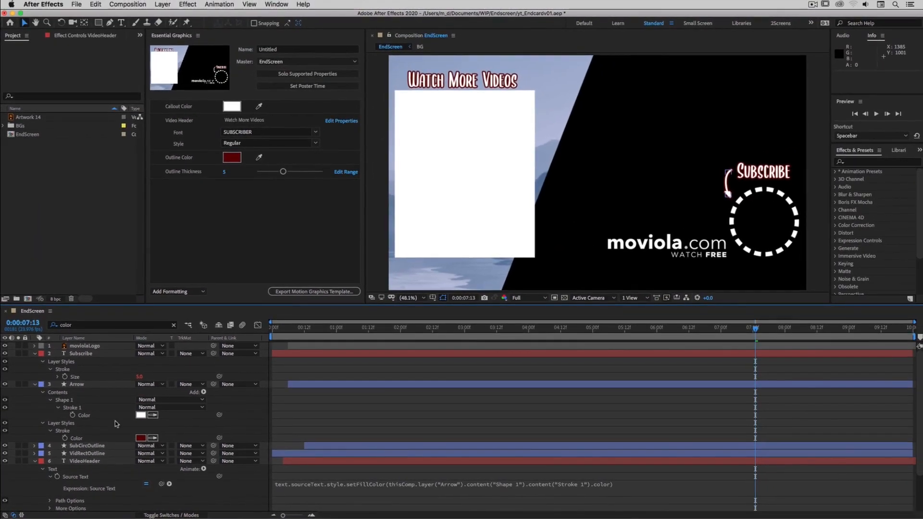
Set the Arrow layer's Shape 1 Stroke 1 color to bright red FF0000 to test the linked header fill.
{"action": "left_click", "coordinate": [140, 415]}
{"action": "left_click", "coordinate": [122, 69]}
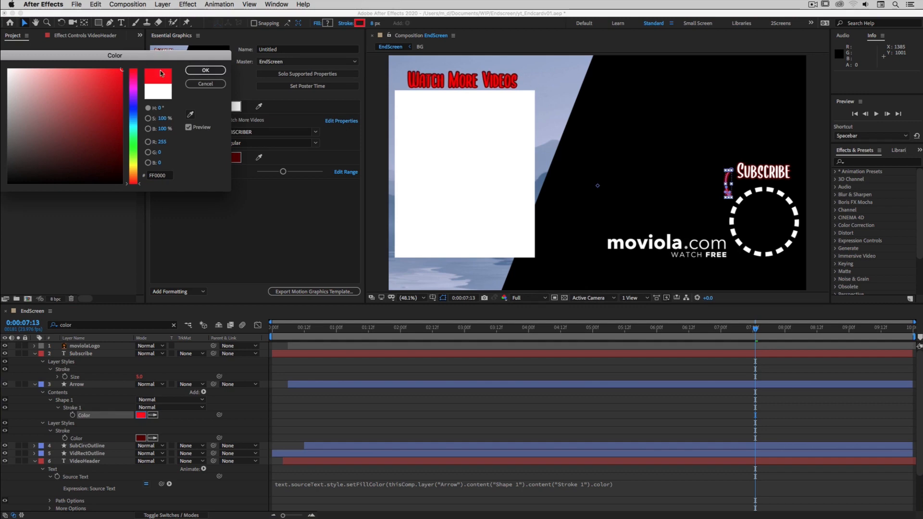
{"action": "left_click", "coordinate": [205, 71]}
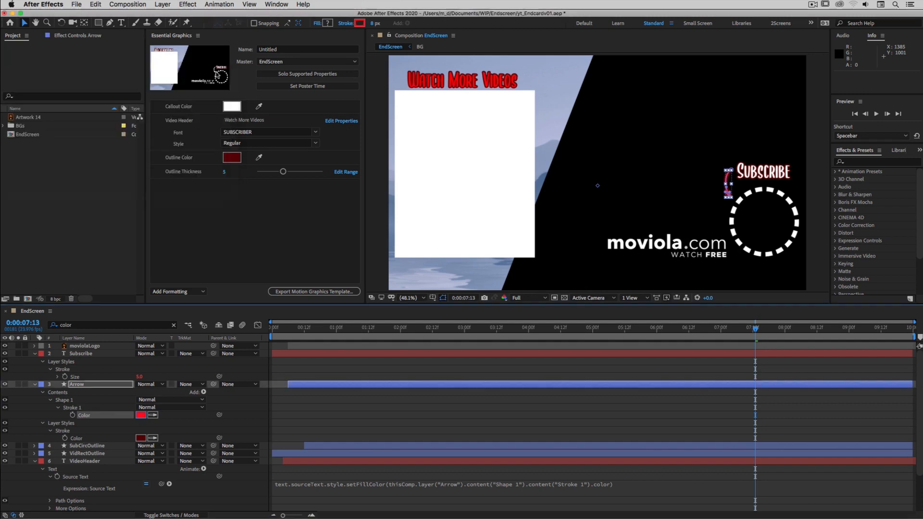
{"action": "left_click", "coordinate": [358, 230]}
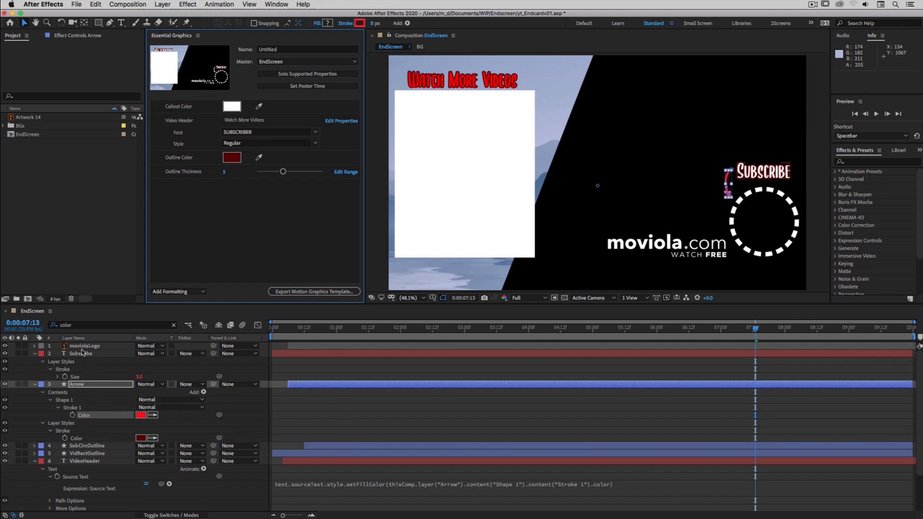
Collapse the Subscribe layer's properties and clear the timeline filter.
{"action": "left_click", "coordinate": [43, 362]}
{"action": "left_click", "coordinate": [43, 362]}
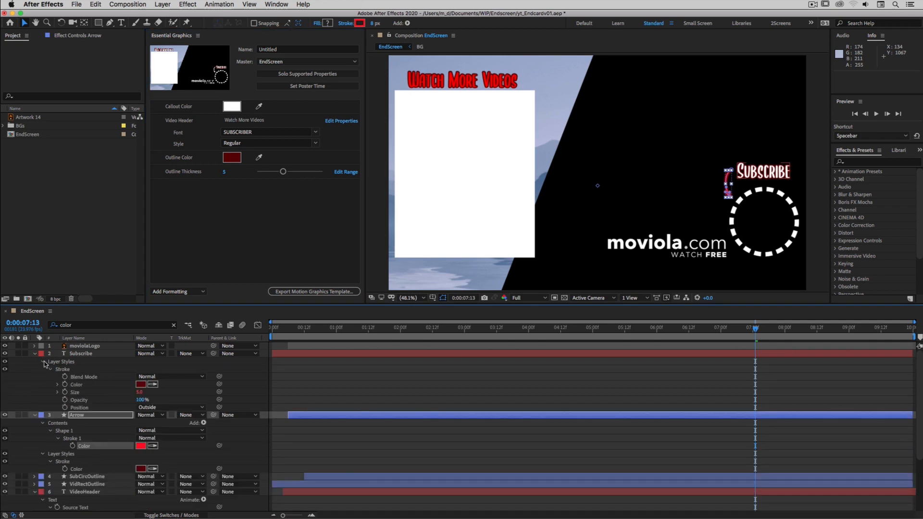
{"action": "left_click", "coordinate": [36, 353]}
{"action": "left_click", "coordinate": [174, 325]}
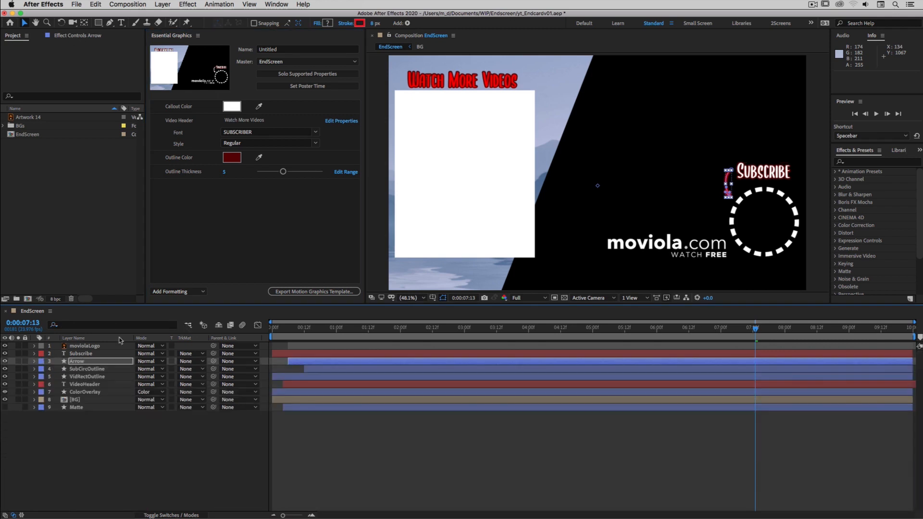
Reveal the Subscribe layer's Text properties and enable an expression on its Source Text.
{"action": "left_click", "coordinate": [89, 354]}
{"action": "left_click", "coordinate": [78, 432]}
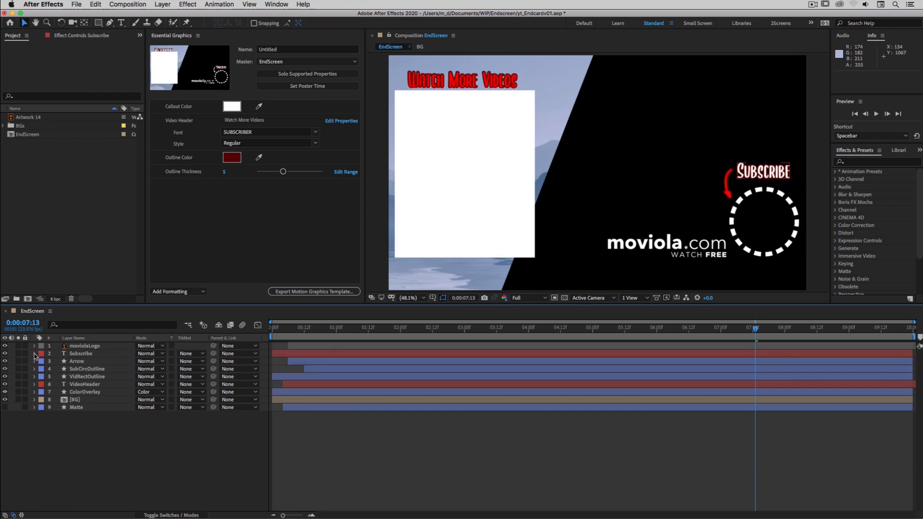
{"action": "left_click", "coordinate": [34, 353]}
{"action": "left_click", "coordinate": [43, 361]}
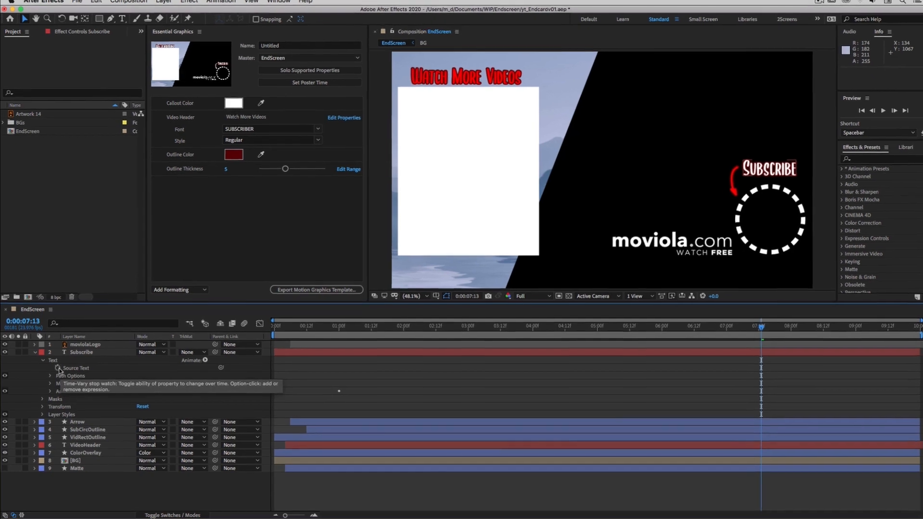
{"action": "left_click", "coordinate": [58, 368], "text": "alt"}
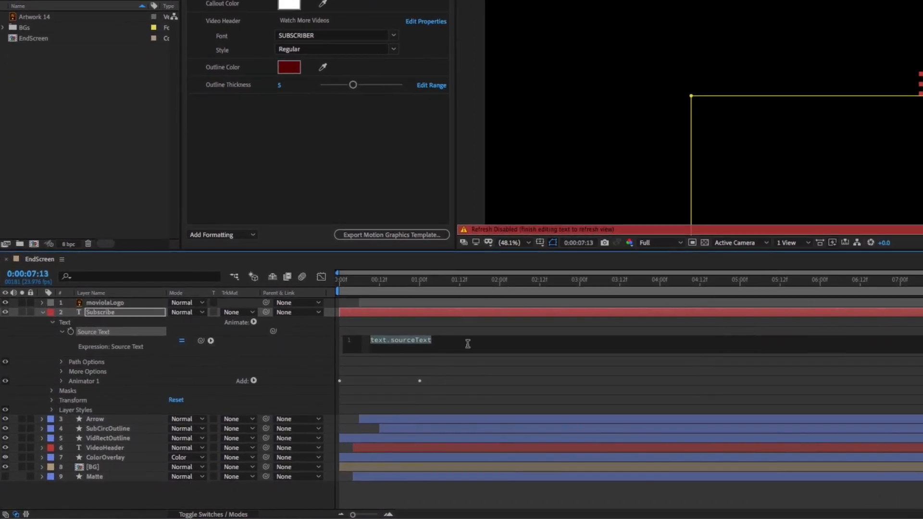
Extend the Subscribe layer's Source Text expression to text.sourceText.createStyle() and commit it.
{"action": "left_click", "coordinate": [210, 340]}
{"action": "mouse_move", "coordinate": [288, 509]}
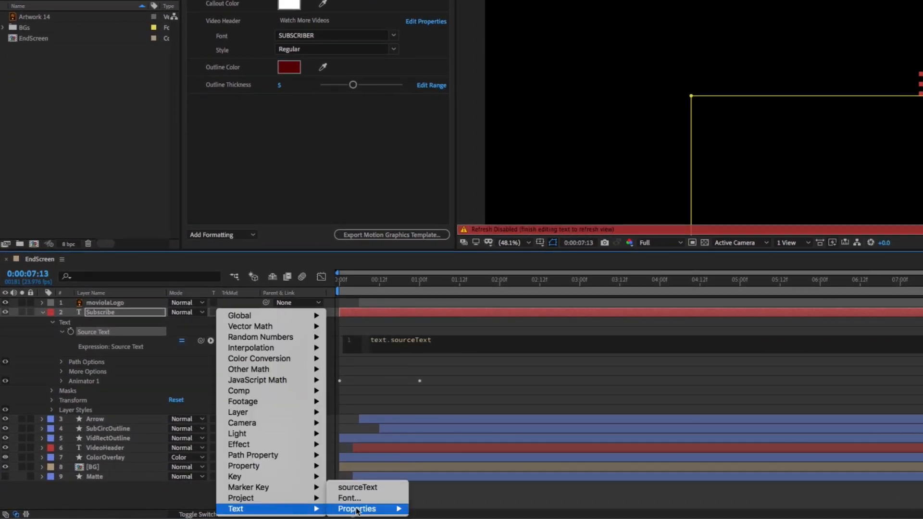
{"action": "mouse_move", "coordinate": [356, 509]}
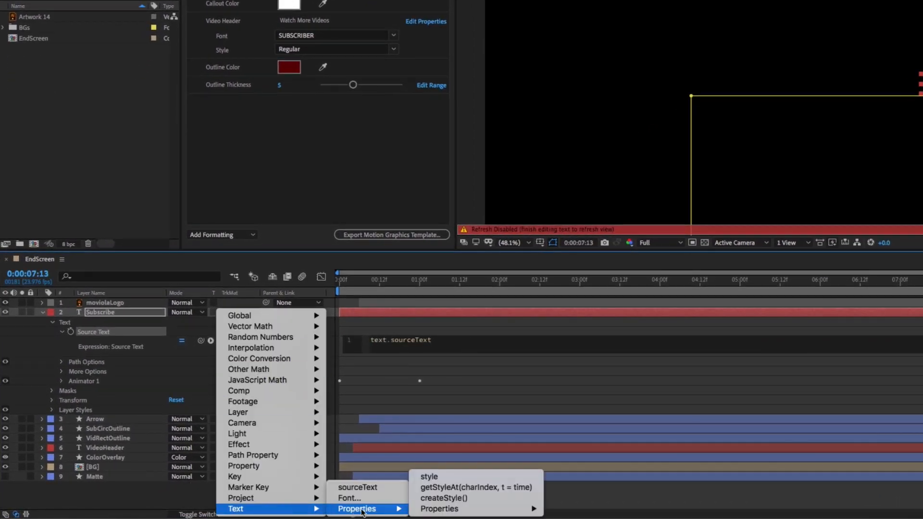
{"action": "left_click", "coordinate": [471, 499]}
{"action": "left_click", "coordinate": [432, 340]}
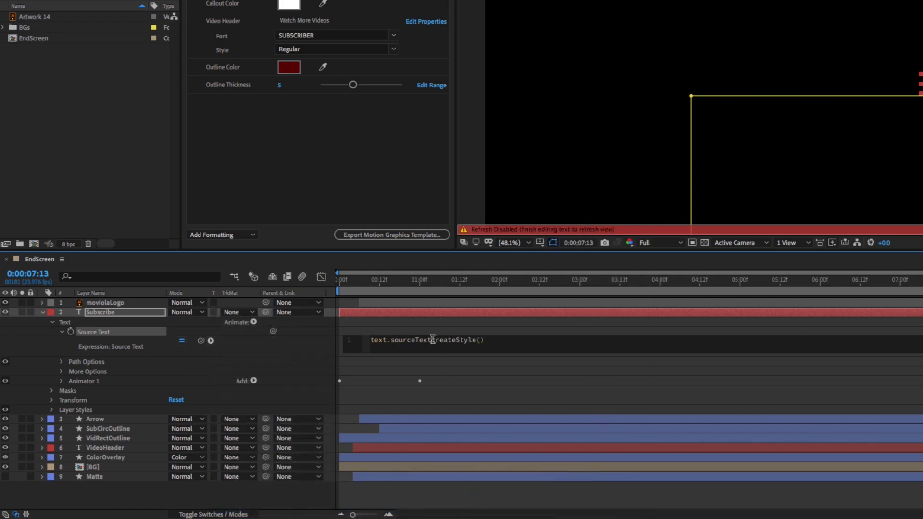
{"action": "type", "text": "."}
{"action": "left_click", "coordinate": [516, 333]}
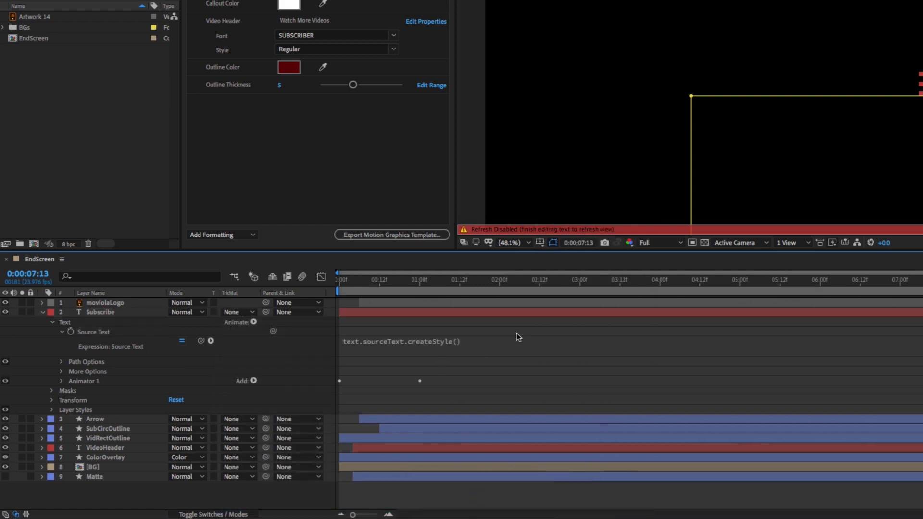
Append .setFillColor(value) to the Subscribe layer's createStyle() expression.
{"action": "left_click", "coordinate": [462, 346]}
{"action": "left_click", "coordinate": [523, 345]}
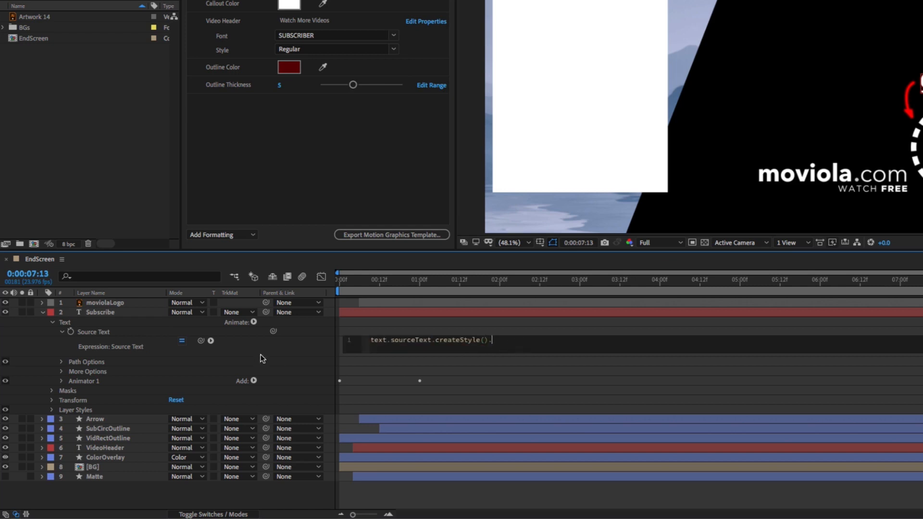
{"action": "left_click", "coordinate": [210, 341]}
{"action": "mouse_move", "coordinate": [277, 510]}
{"action": "mouse_move", "coordinate": [356, 510]}
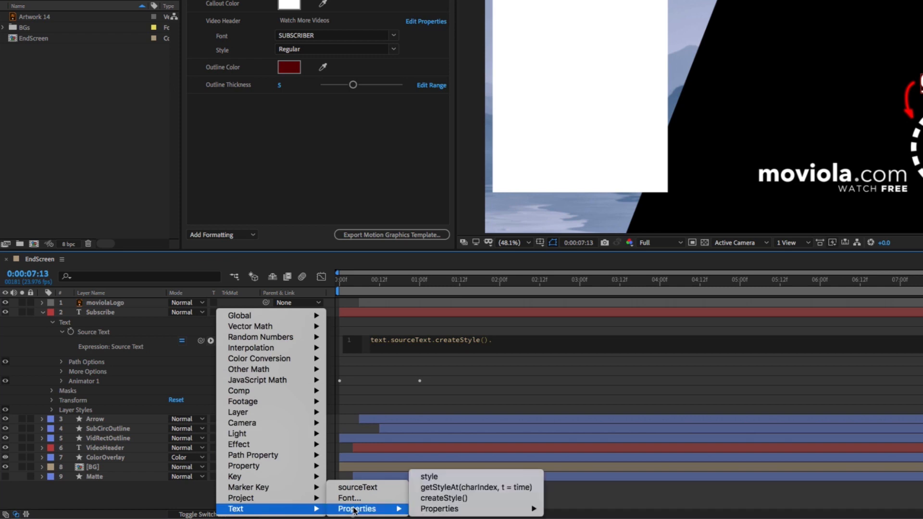
{"action": "mouse_move", "coordinate": [454, 512]}
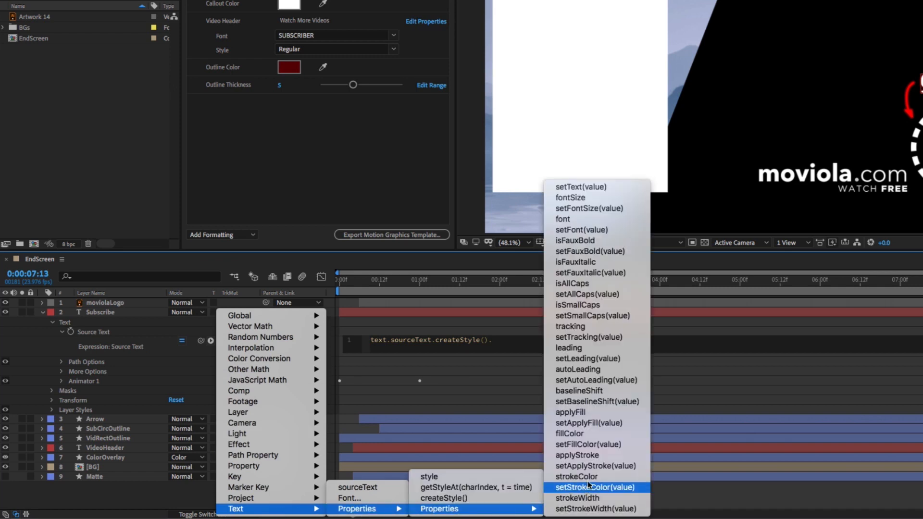
{"action": "left_click", "coordinate": [595, 448]}
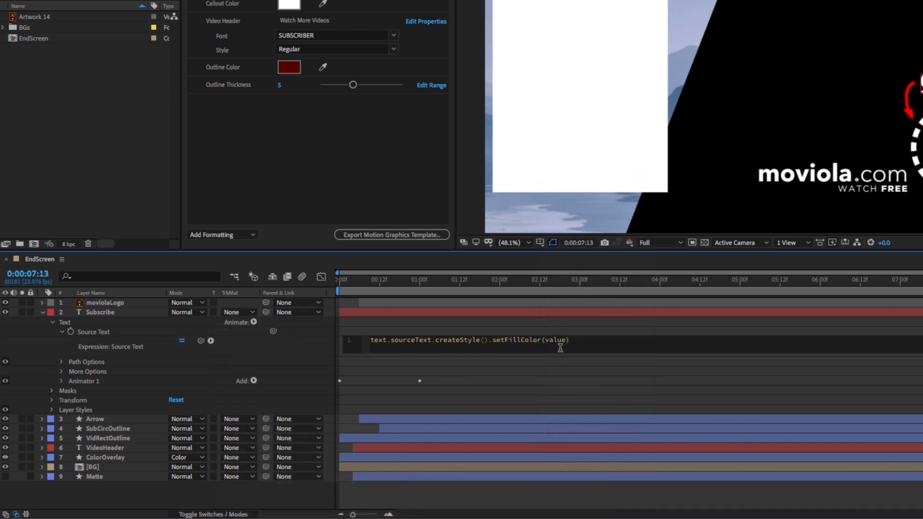
Filter the Arrow layer's properties for color and replace the setFillColor value argument with a link to its Shape 1 Stroke 1 color.
{"action": "double_click", "coordinate": [556, 340]}
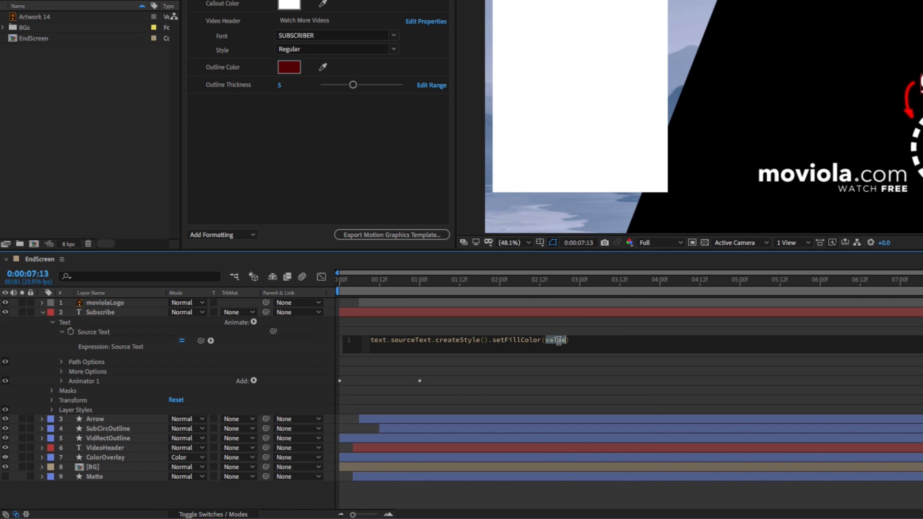
{"action": "left_click", "coordinate": [120, 429]}
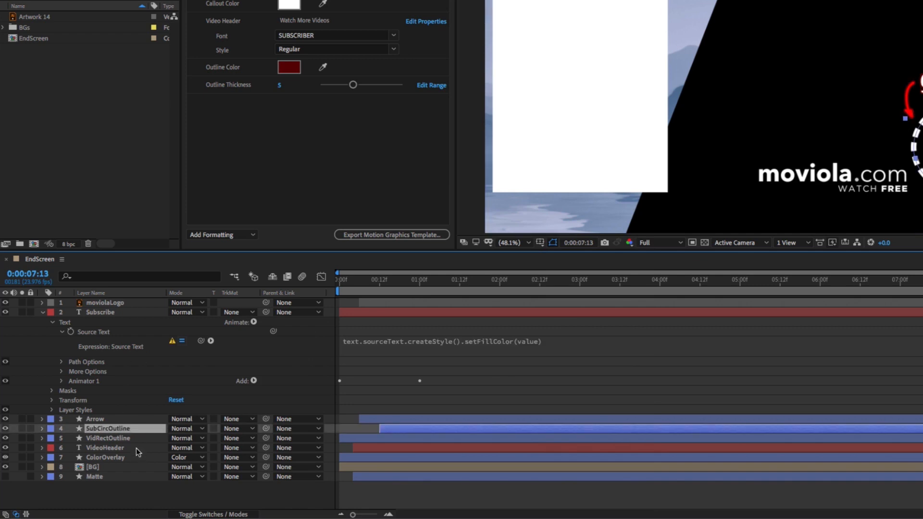
{"action": "left_click", "coordinate": [140, 420]}
{"action": "left_click", "coordinate": [133, 275]}
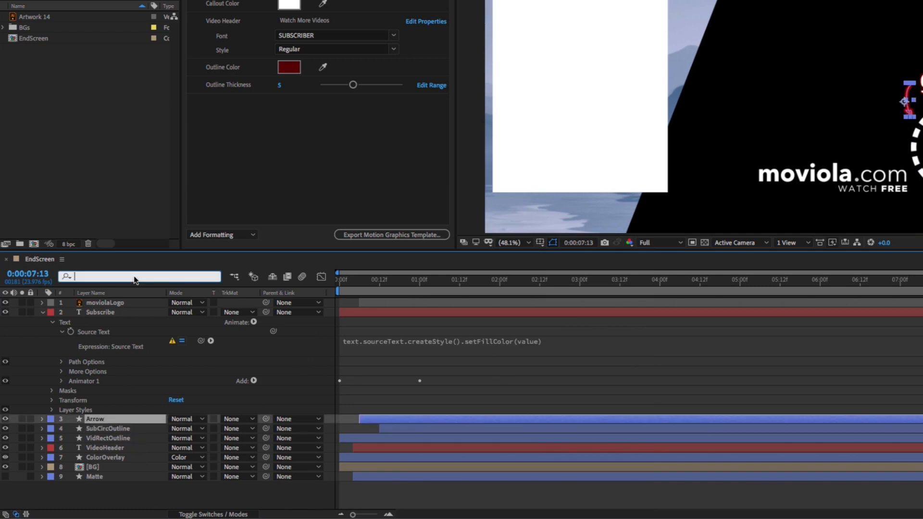
{"action": "type", "text": "color"}
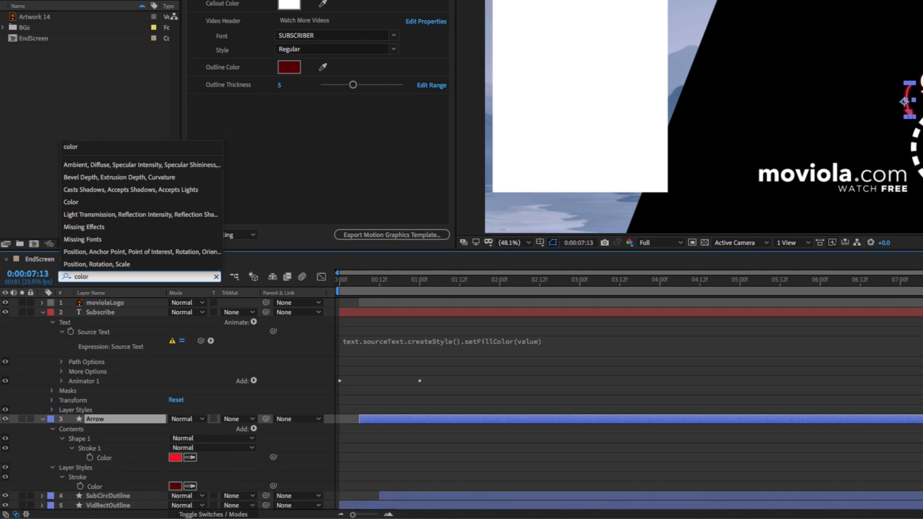
{"action": "left_click", "coordinate": [247, 461]}
{"action": "left_click", "coordinate": [528, 342]}
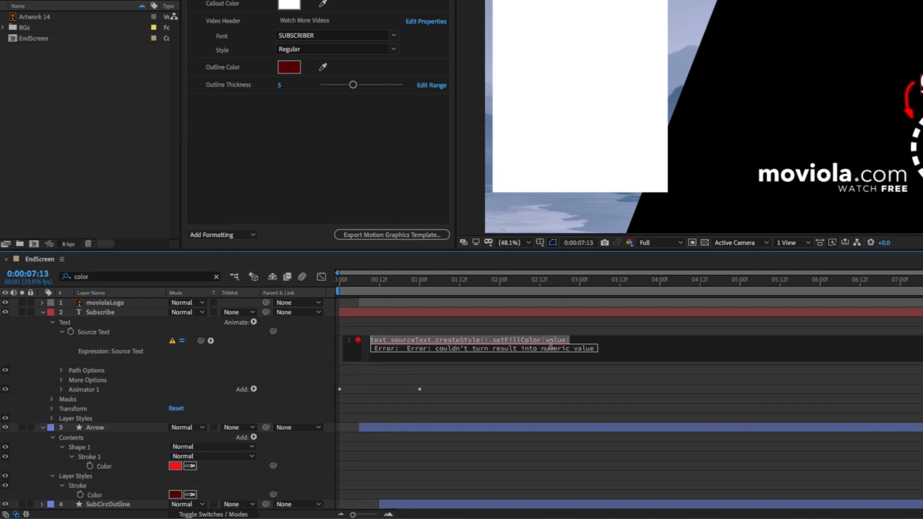
{"action": "double_click", "coordinate": [552, 340]}
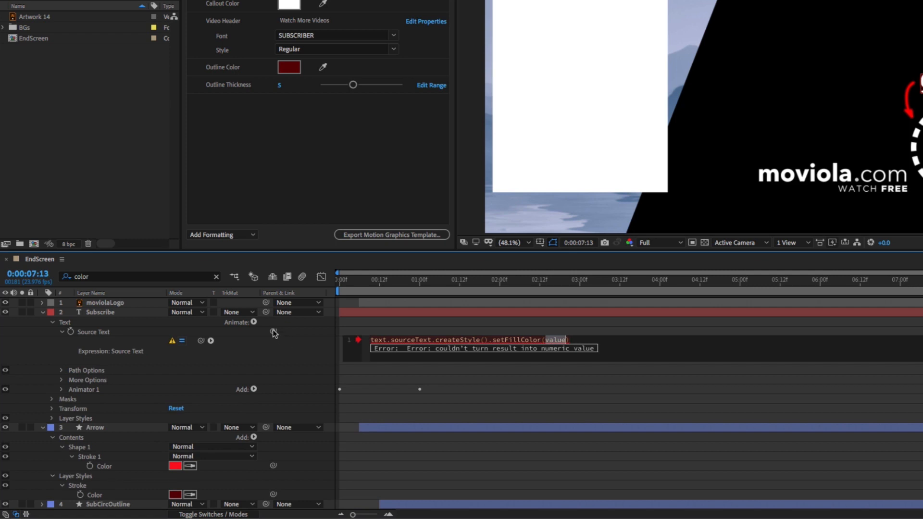
{"action": "mouse_move", "coordinate": [273, 334]}
{"action": "left_mouse_down"}
{"action": "mouse_move", "coordinate": [134, 423]}
{"action": "mouse_move", "coordinate": [103, 467]}
{"action": "left_mouse_up"}
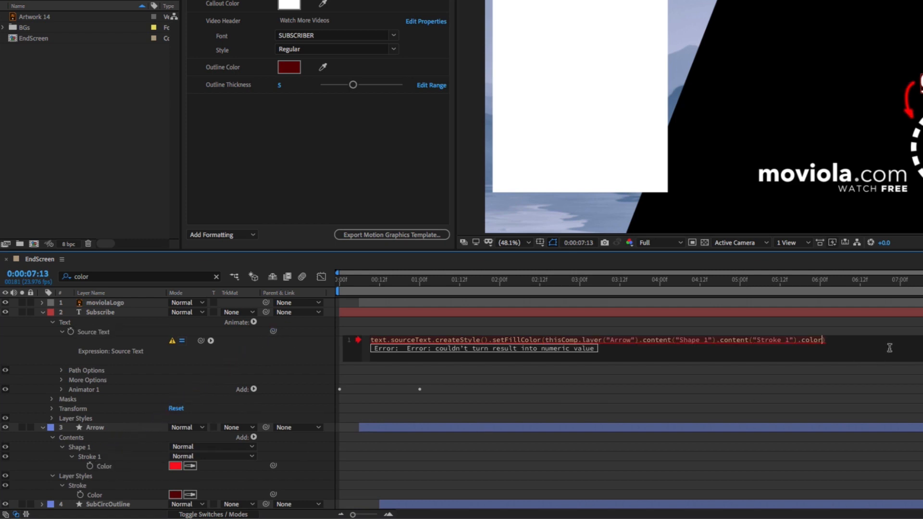
Append .setFont(value) after the setFillColor call in the Subscribe layer's expression.
{"action": "type", "text": ")."}
{"action": "left_click", "coordinate": [211, 341]}
{"action": "mouse_move", "coordinate": [352, 509]}
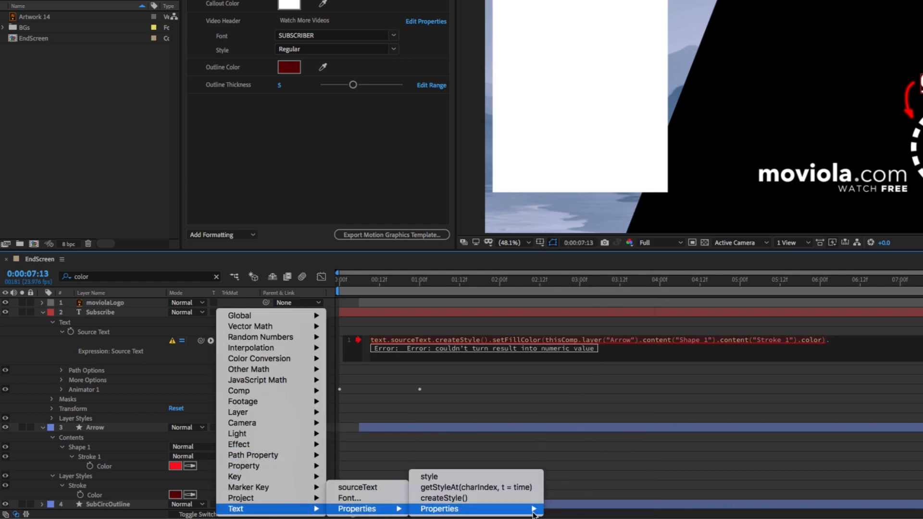
{"action": "mouse_move", "coordinate": [533, 505]}
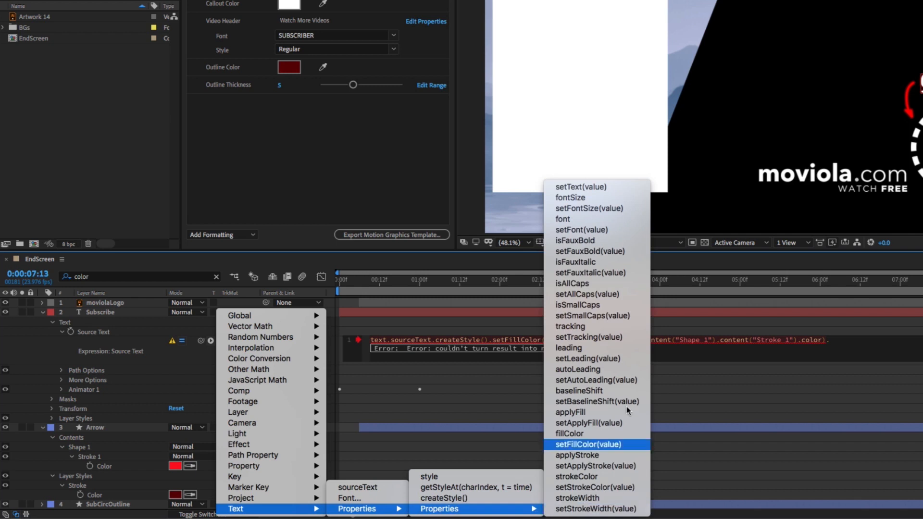
{"action": "left_click", "coordinate": [604, 233]}
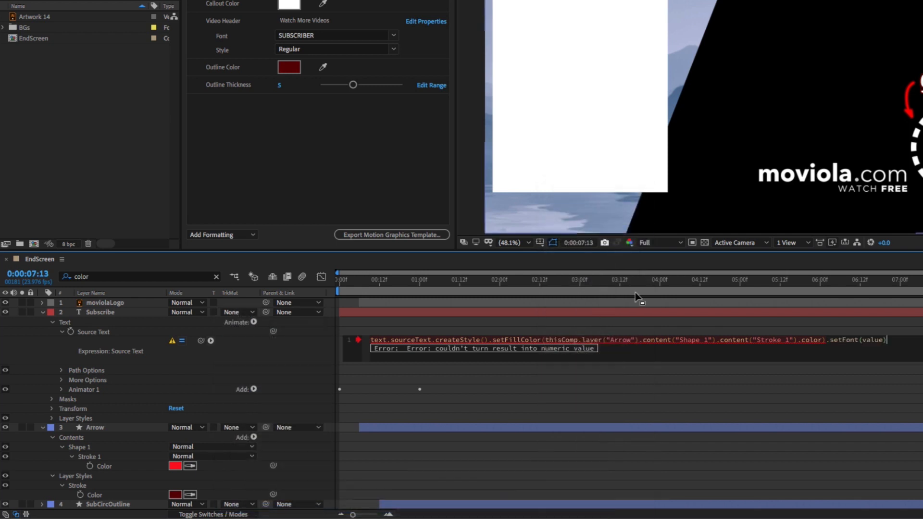
Commit the Subscribe expression, collapse the Arrow layer and reveal the VideoHeader layer's Source Text property.
{"action": "key", "text": "ctrl+a"}
{"action": "left_click", "coordinate": [876, 339]}
{"action": "double_click", "coordinate": [876, 339]}
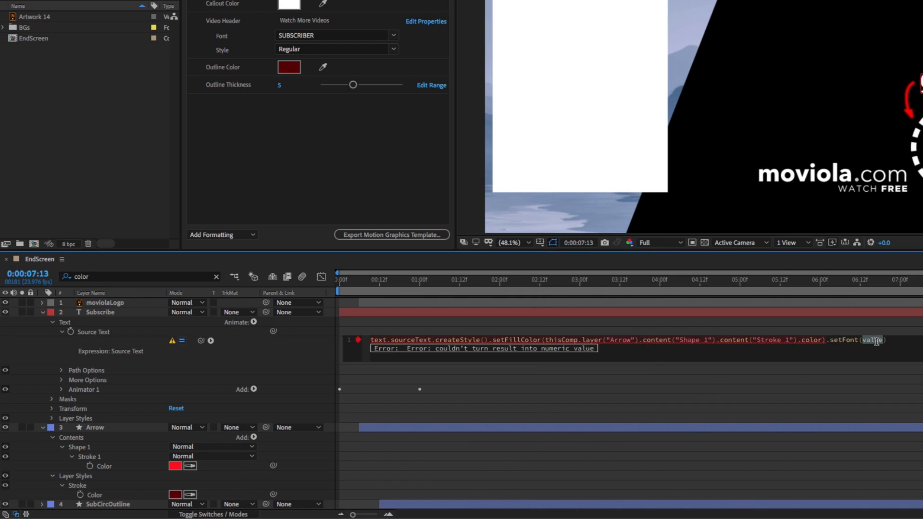
{"action": "left_click", "coordinate": [42, 427]}
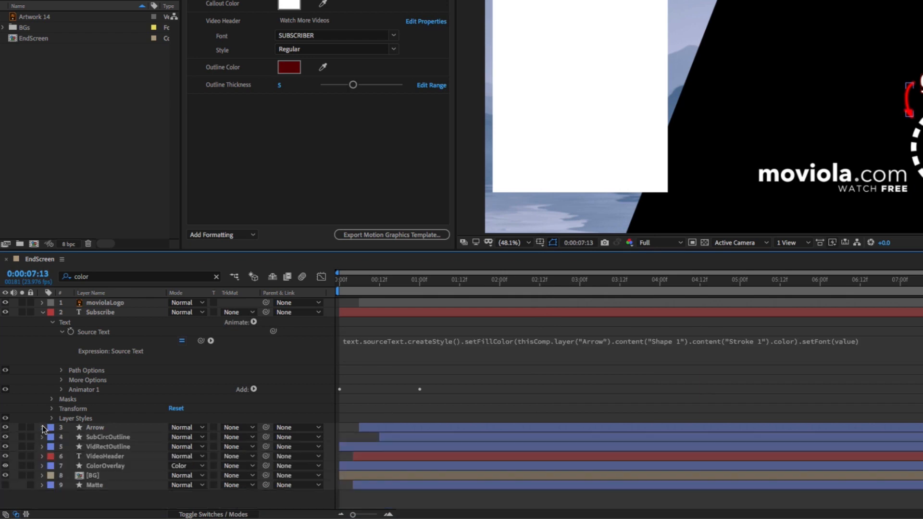
{"action": "left_click", "coordinate": [43, 456]}
{"action": "left_click", "coordinate": [52, 466]}
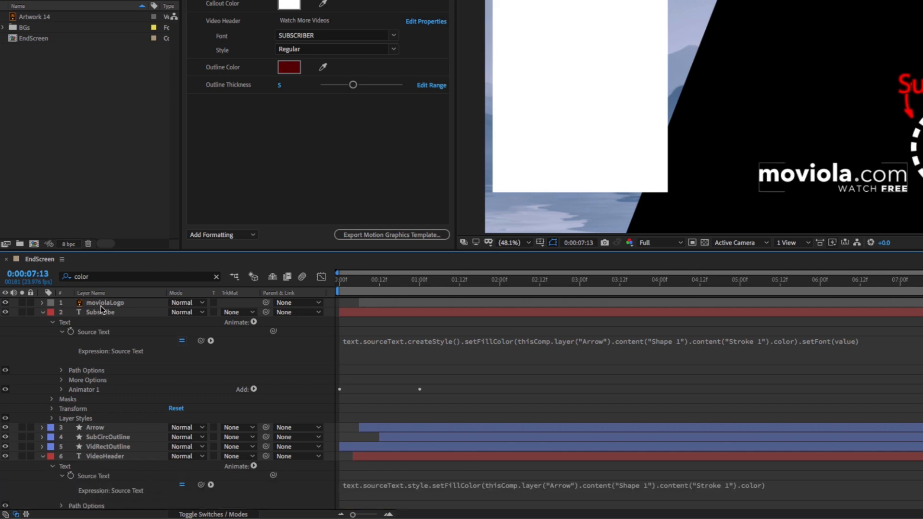
Replace the setFont value argument with a link to the VideoHeader layer's text.sourceText.style.font and commit the expression.
{"action": "left_click", "coordinate": [843, 341]}
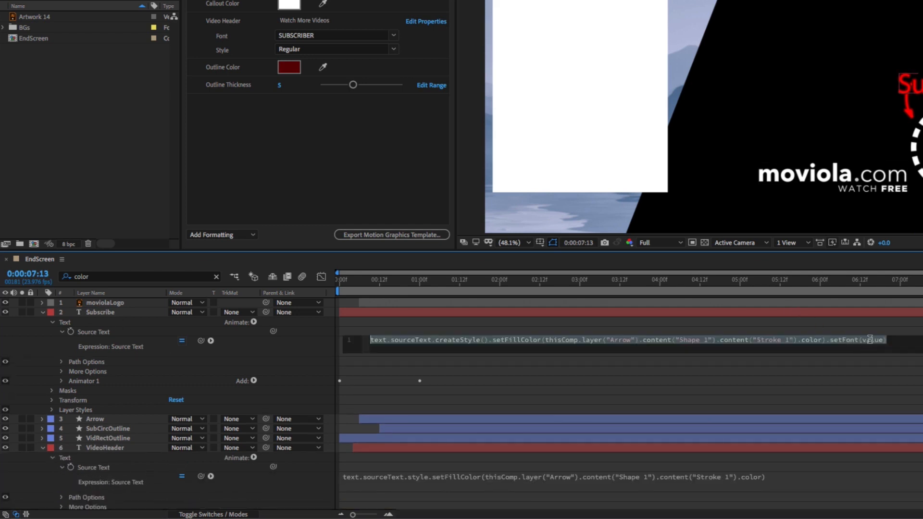
{"action": "left_click", "coordinate": [870, 340]}
{"action": "double_click", "coordinate": [873, 340]}
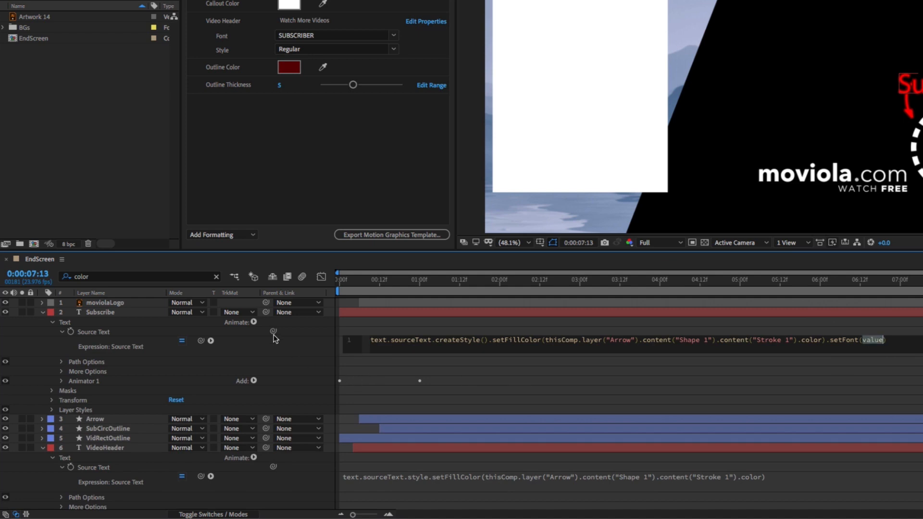
{"action": "left_click_drag", "start_coordinate": [273, 336], "coordinate": [121, 469]}
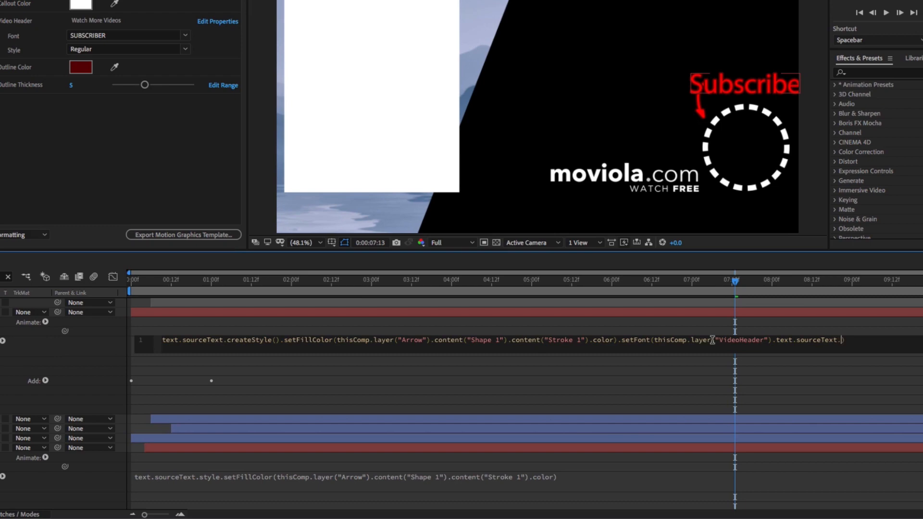
{"action": "type", "text": "style.f"}
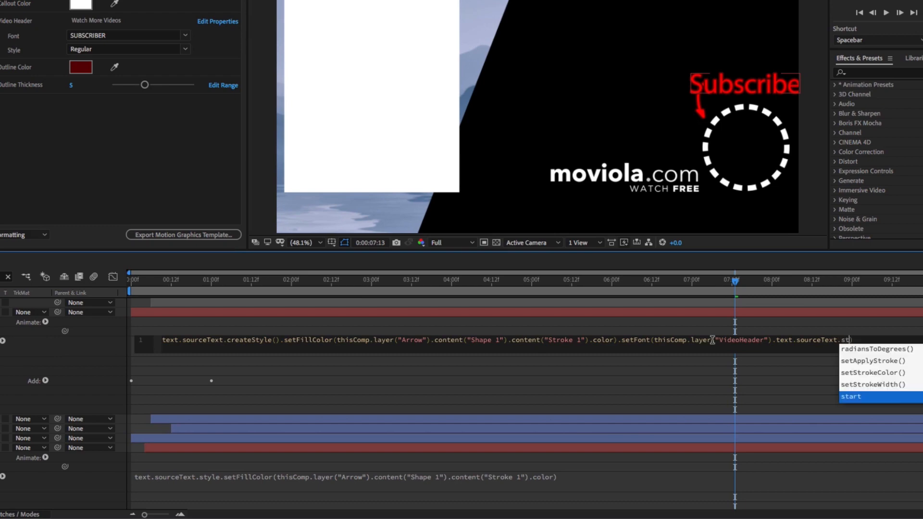
{"action": "type", "text": "ont"}
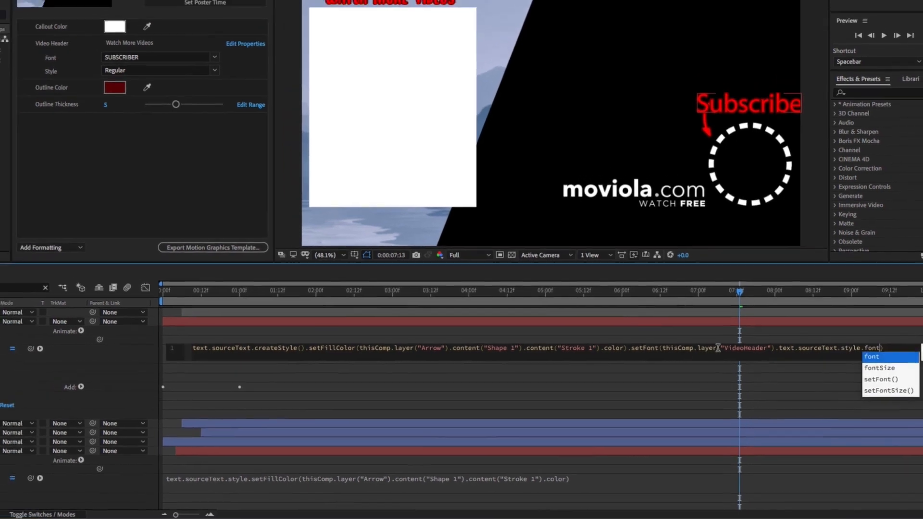
{"action": "left_click", "coordinate": [654, 362]}
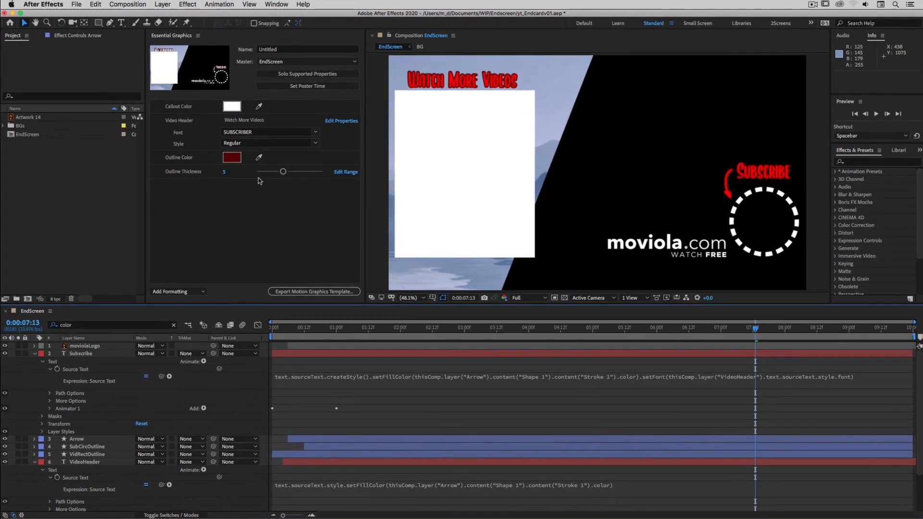
Test the linked fonts by setting the Video Header font to Sunrise International Demo, and set it back to SUBSCRIBER.
{"action": "left_click", "coordinate": [315, 132]}
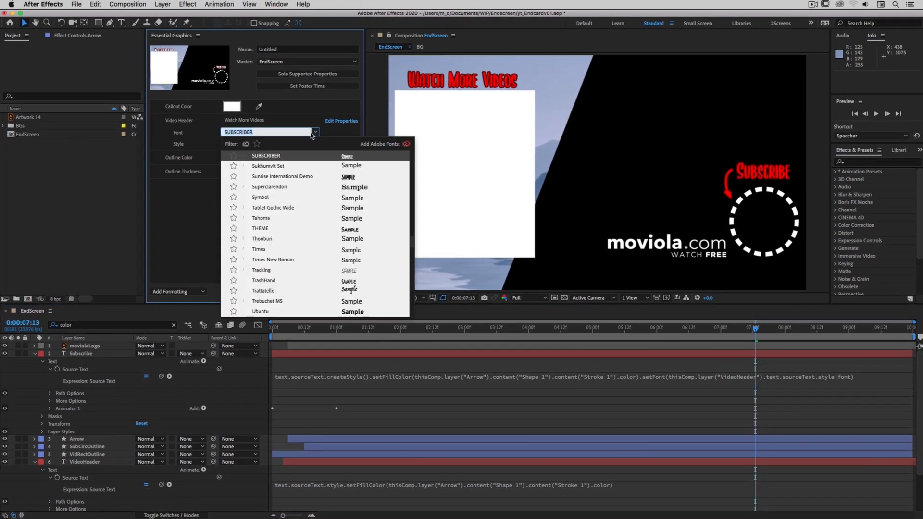
{"action": "left_click", "coordinate": [296, 177]}
{"action": "left_click", "coordinate": [315, 134]}
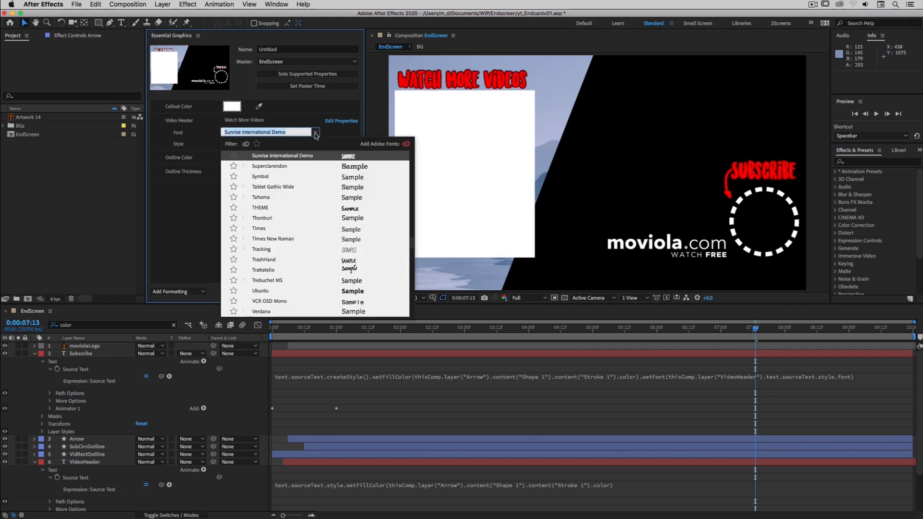
{"action": "scroll", "coordinate": [300, 180], "scroll_direction": "up", "scroll_amount": 1}
{"action": "left_click", "coordinate": [297, 157]}
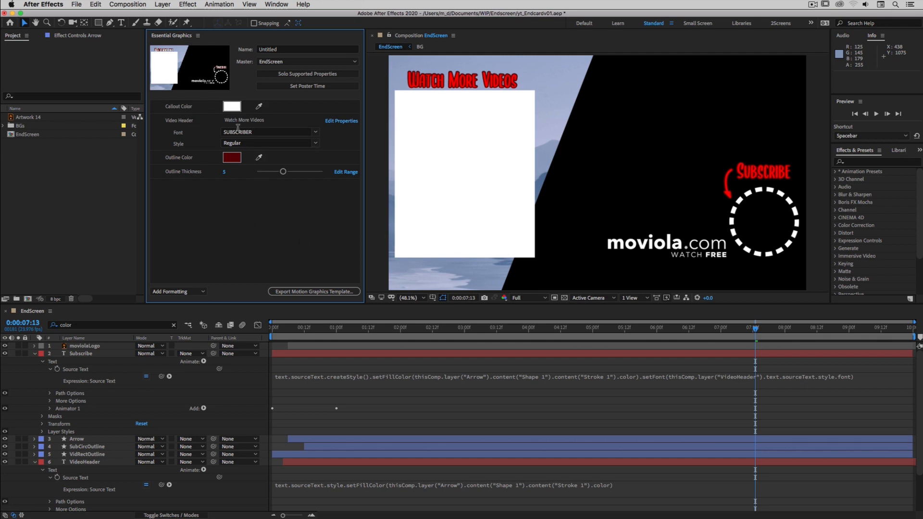
Filter the Arrow layer by color and add its Stroke 1 Color property to the Essential Graphics controls.
{"action": "left_click", "coordinate": [110, 439]}
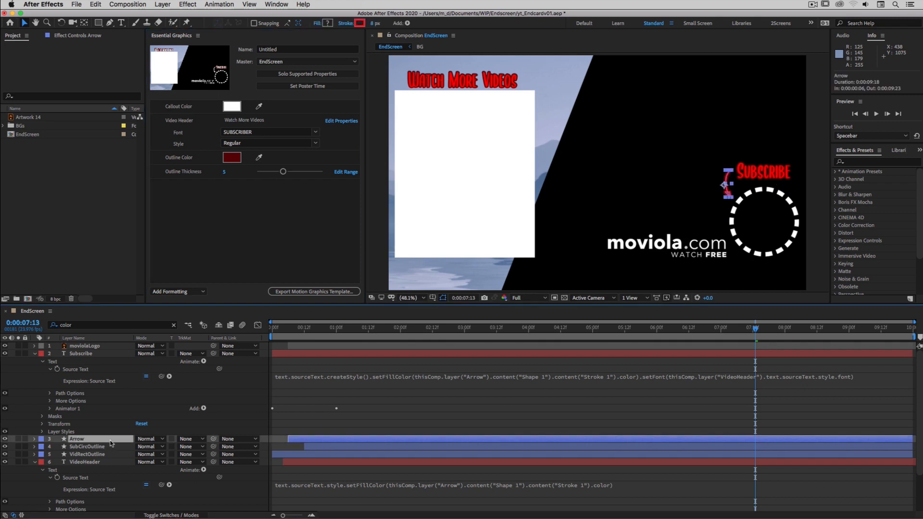
{"action": "left_click", "coordinate": [90, 325]}
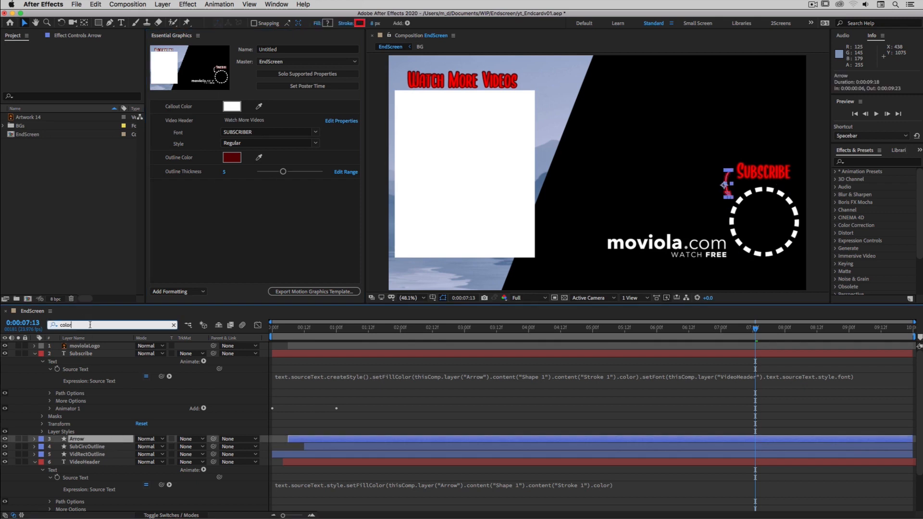
{"action": "key", "text": "BackSpace"}
{"action": "type", "text": "r"}
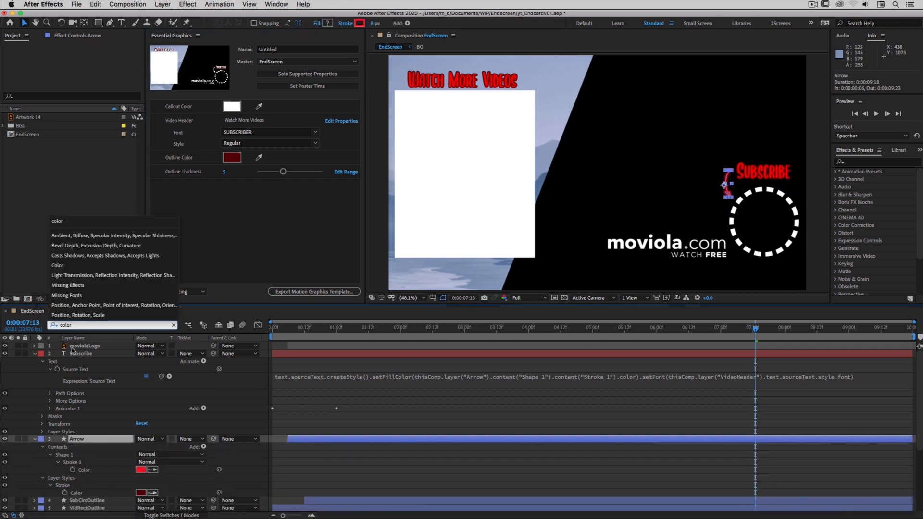
{"action": "left_click", "coordinate": [93, 464]}
{"action": "mouse_move", "coordinate": [89, 471]}
{"action": "left_mouse_down"}
{"action": "mouse_move", "coordinate": [191, 316]}
{"action": "mouse_move", "coordinate": [177, 230]}
{"action": "mouse_move", "coordinate": [197, 183]}
{"action": "left_mouse_up"}
Rename the newly added Color control as Fill Color.
{"action": "left_click", "coordinate": [186, 185]}
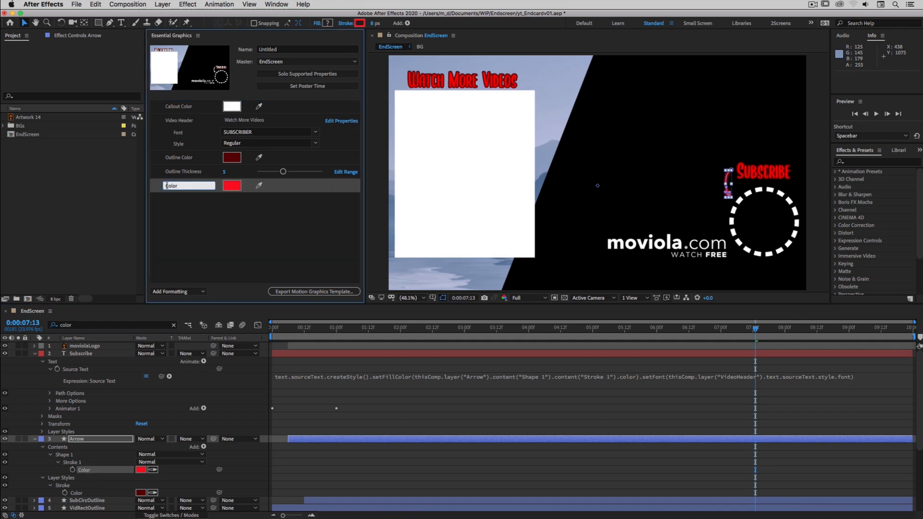
{"action": "left_click", "coordinate": [166, 186]}
{"action": "type", "text": "Fill"}
{"action": "left_click", "coordinate": [219, 226]}
Set the Fill Color control to white (FFFFFF).
{"action": "left_click", "coordinate": [228, 187]}
{"action": "left_click_drag", "start_coordinate": [61, 105], "coordinate": [1, 51]}
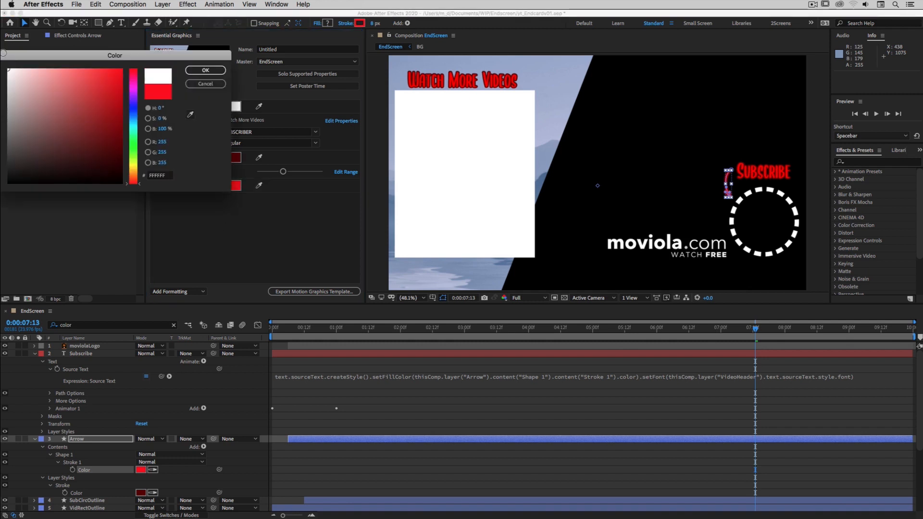
{"action": "left_click", "coordinate": [198, 70]}
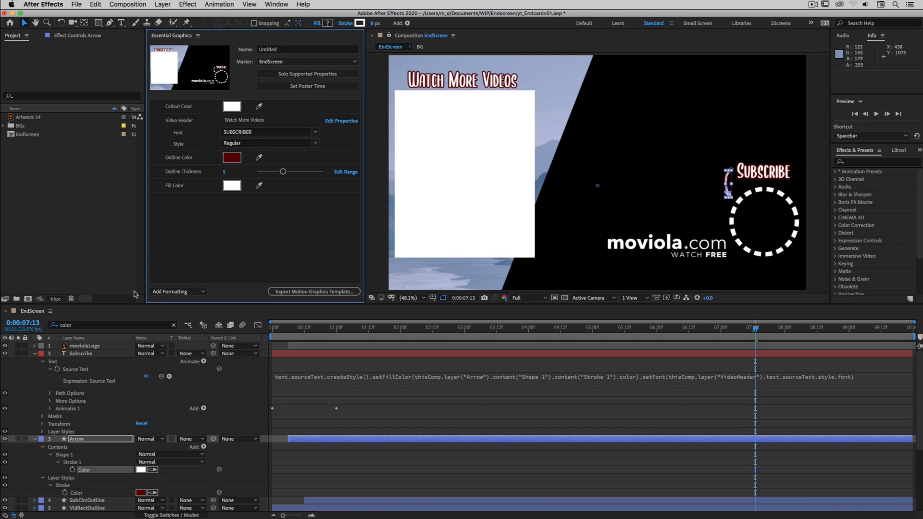
Add a group to the Essential Graphics controls and name it Text.
{"action": "left_click", "coordinate": [192, 293]}
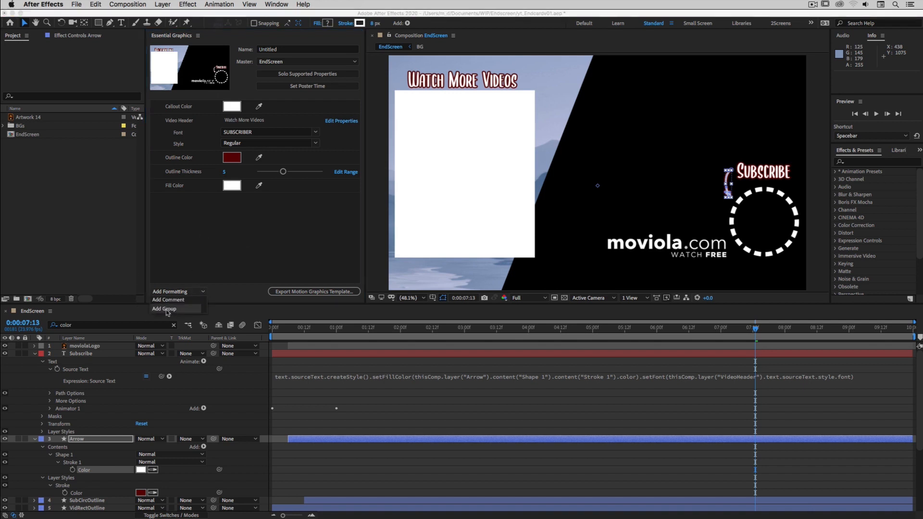
{"action": "left_click", "coordinate": [169, 312]}
{"action": "left_click", "coordinate": [196, 200]}
{"action": "left_click_drag", "start_coordinate": [196, 199], "coordinate": [157, 199]}
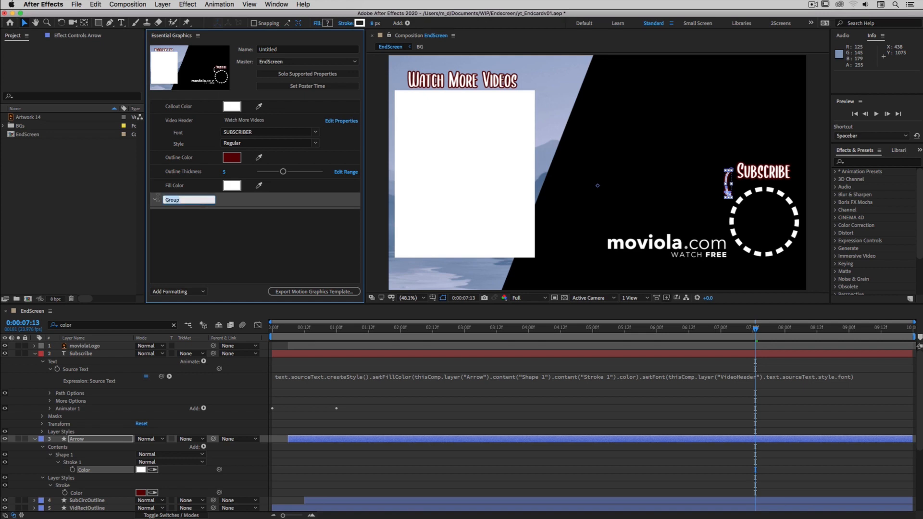
{"action": "type", "text": "Text"}
{"action": "key", "text": "Return"}
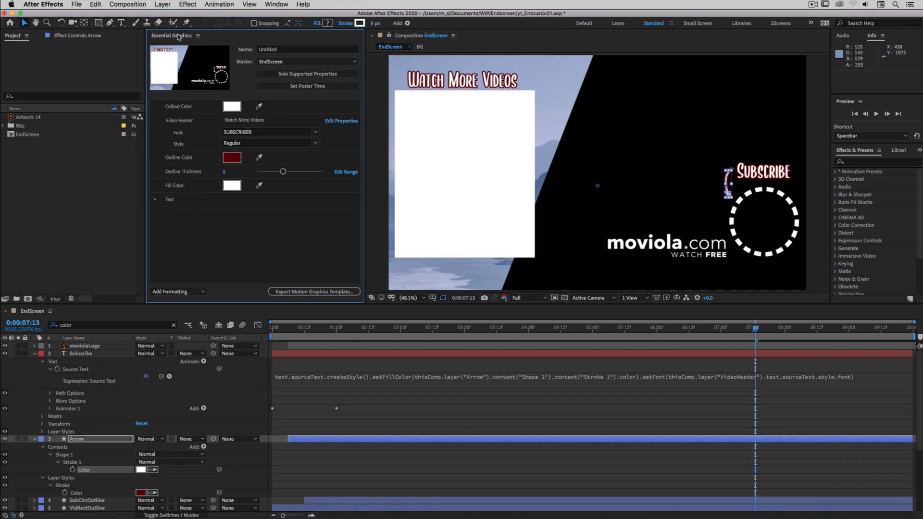
Move the Fill Color, Outline Color, Outline Thickness and Video Header controls into the Text group, and collapse the group.
{"action": "left_click", "coordinate": [190, 185]}
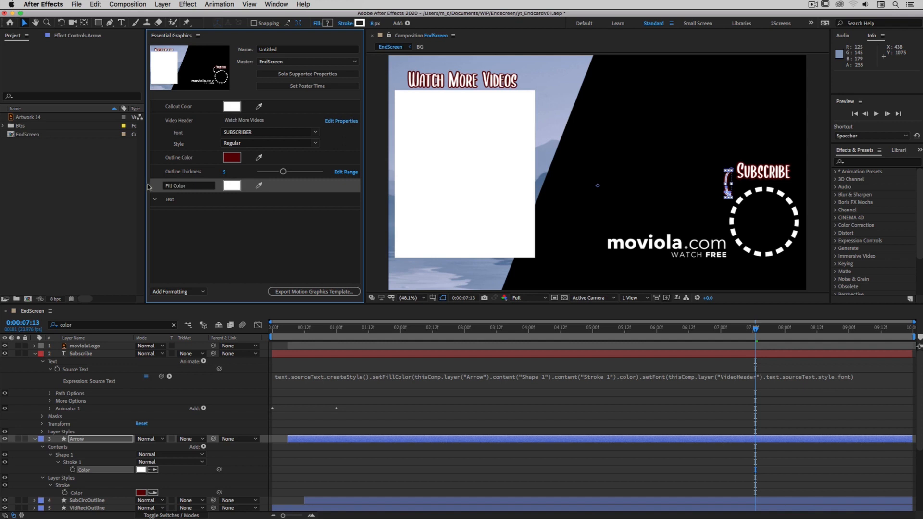
{"action": "mouse_move", "coordinate": [148, 186]}
{"action": "left_mouse_down"}
{"action": "mouse_move", "coordinate": [159, 188]}
{"action": "mouse_move", "coordinate": [162, 206]}
{"action": "mouse_move", "coordinate": [162, 189]}
{"action": "left_mouse_up"}
{"action": "left_click_drag", "start_coordinate": [160, 158], "coordinate": [161, 176]}
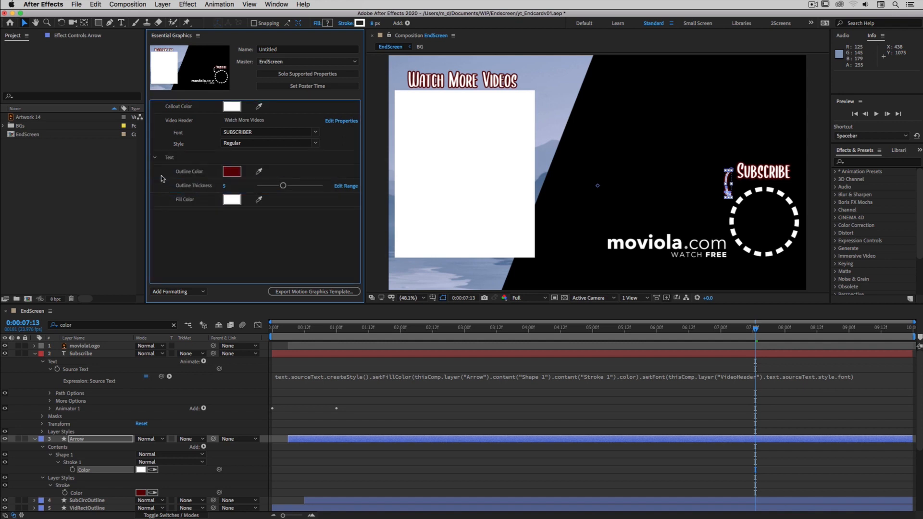
{"action": "left_click_drag", "start_coordinate": [163, 122], "coordinate": [168, 168]}
{"action": "left_click", "coordinate": [178, 121]}
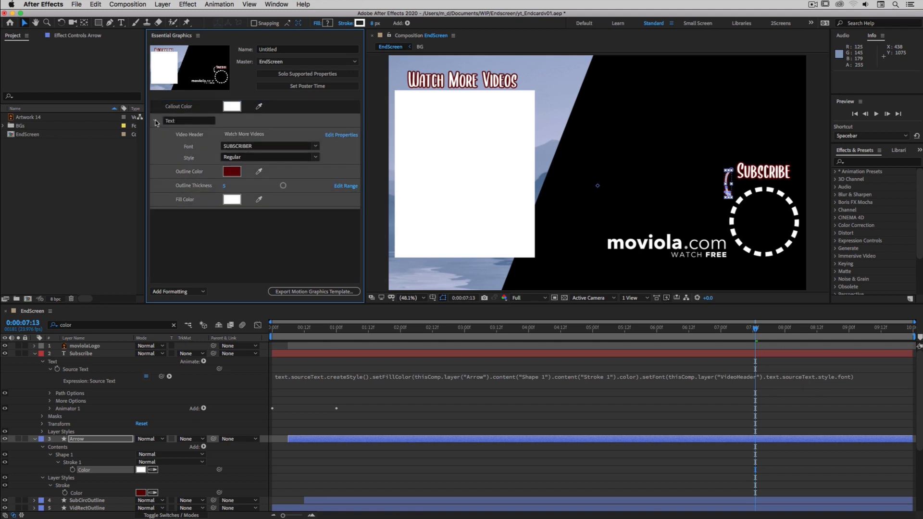
{"action": "left_click", "coordinate": [156, 122]}
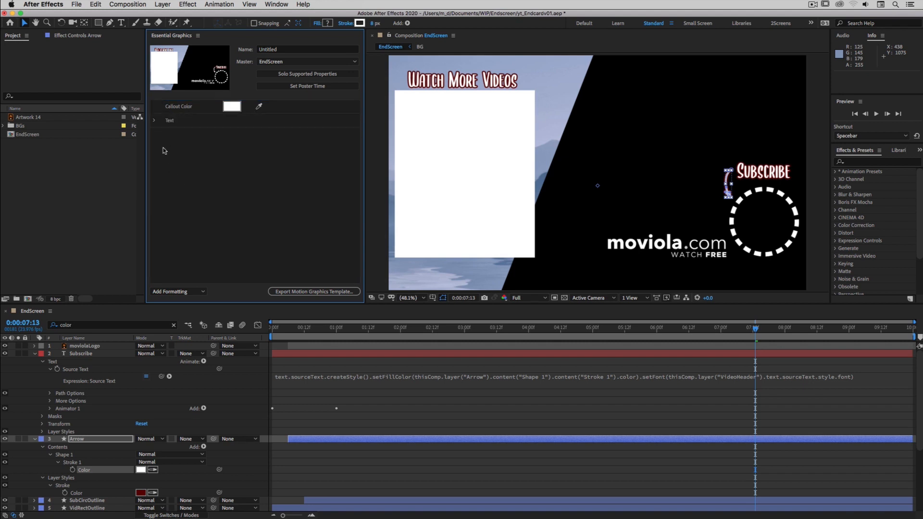
{"action": "left_click", "coordinate": [155, 121]}
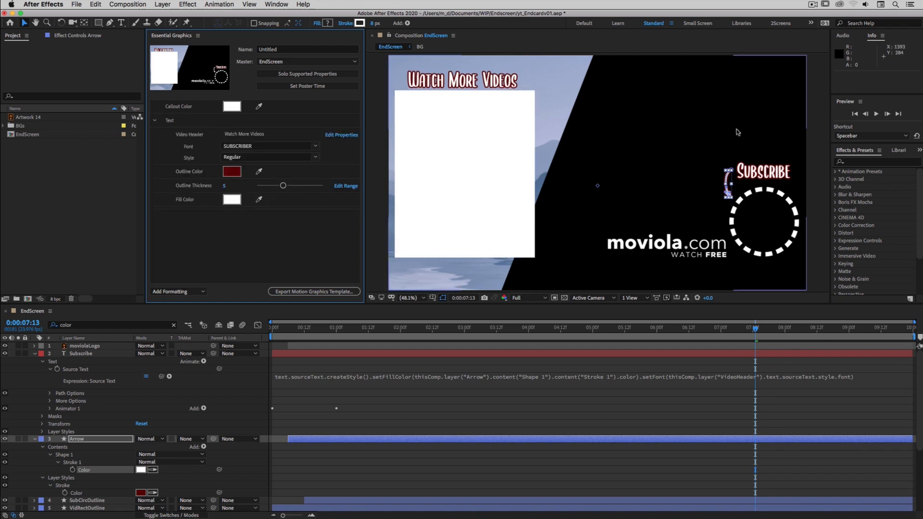
{"action": "left_click", "coordinate": [155, 120]}
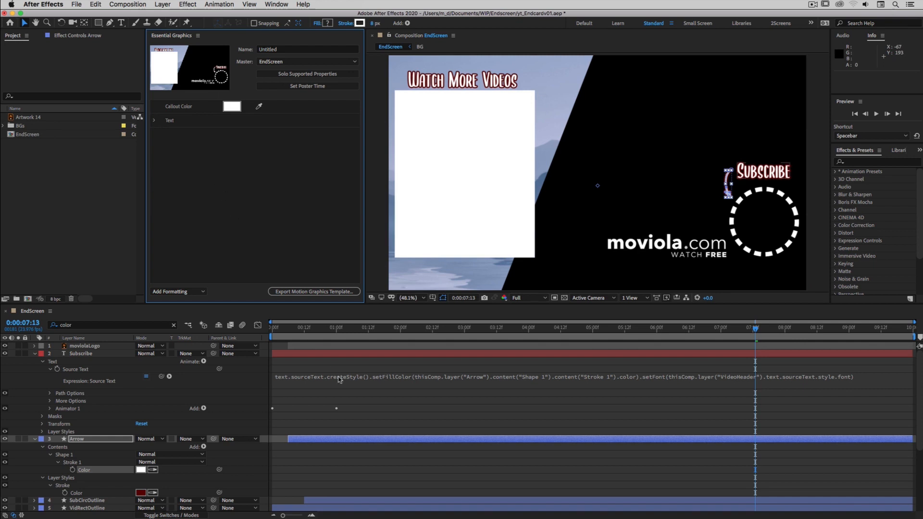
Collapse all layer properties in the timeline and turn on the transparency grid for the composition view.
{"action": "left_click", "coordinate": [344, 363]}
{"action": "key", "text": "u"}
{"action": "key", "text": "u"}
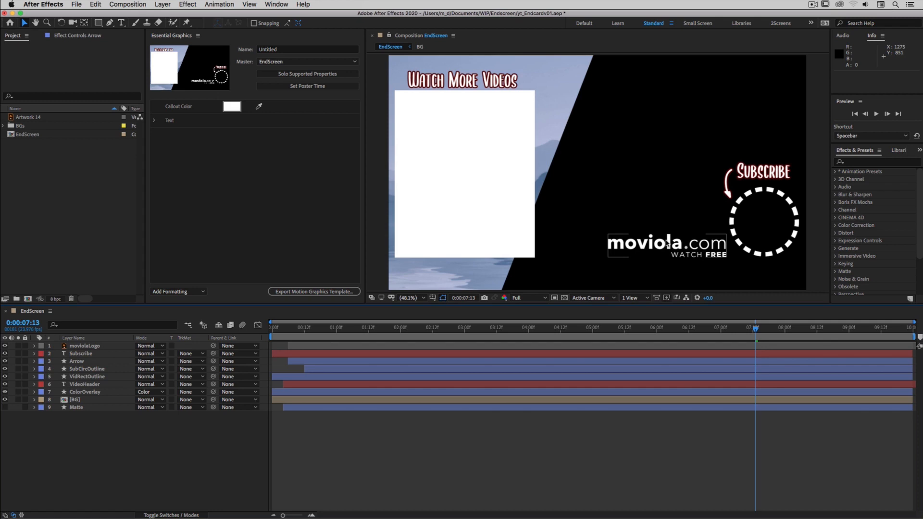
{"action": "left_click", "coordinate": [567, 297]}
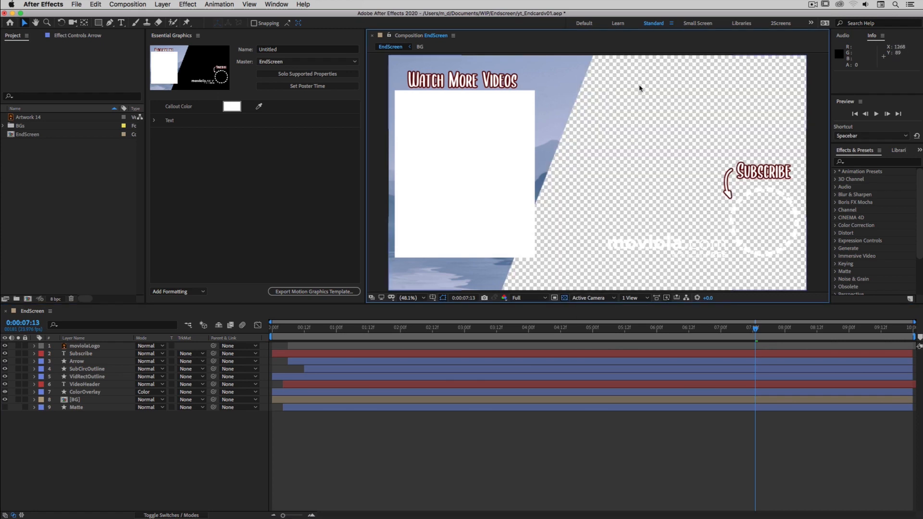
Expand the moviolaLogo layer's Layer Styles and compare the logo with the styles switched off and back on.
{"action": "left_click", "coordinate": [84, 346]}
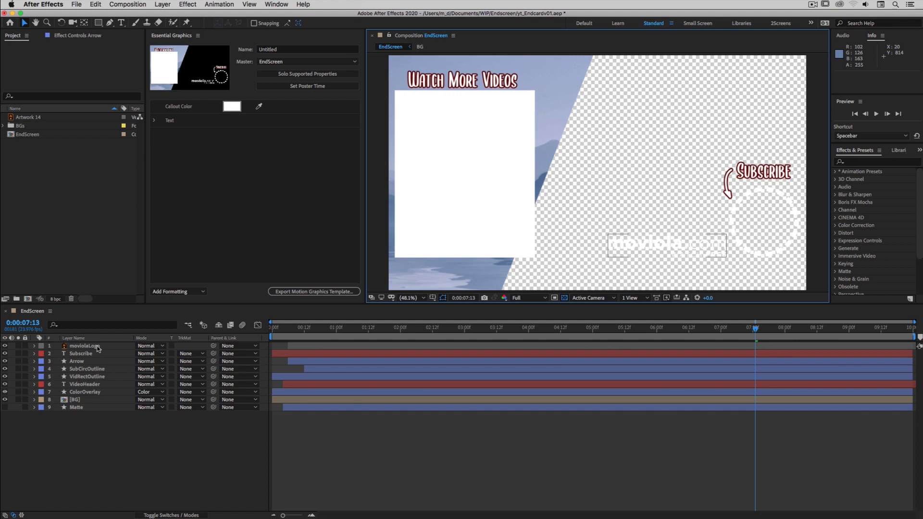
{"action": "left_click", "coordinate": [34, 345]}
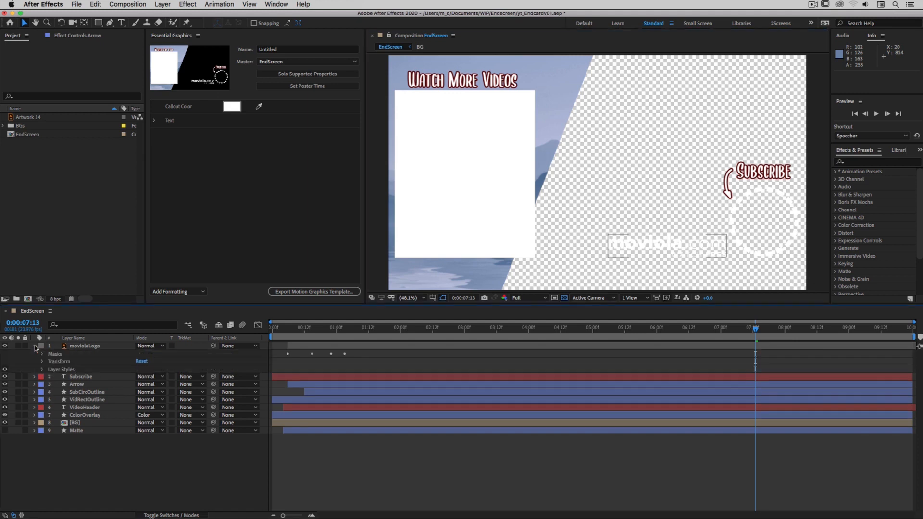
{"action": "left_click", "coordinate": [4, 370]}
{"action": "left_click", "coordinate": [69, 370]}
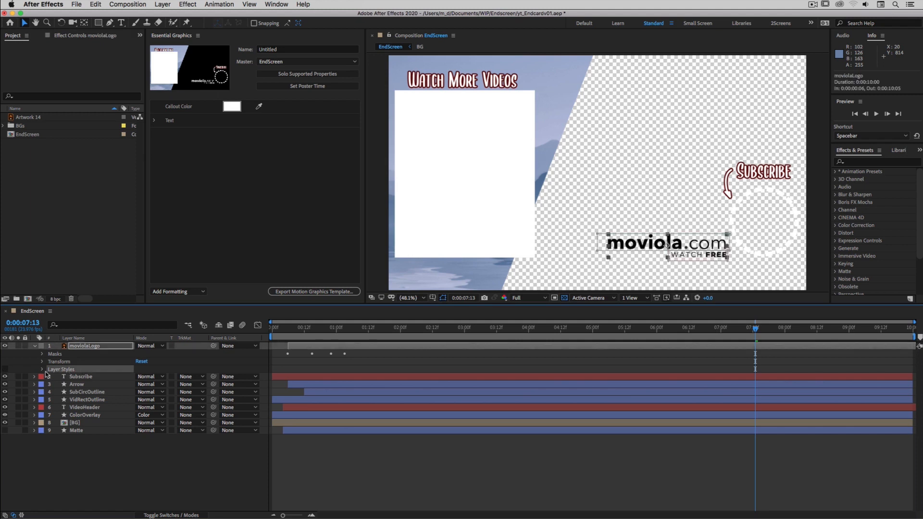
{"action": "left_click", "coordinate": [43, 370]}
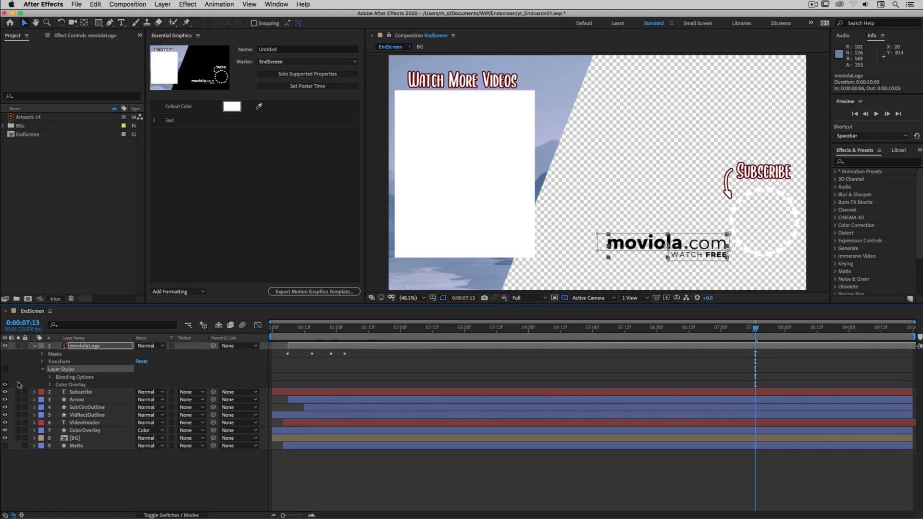
{"action": "left_click", "coordinate": [4, 369]}
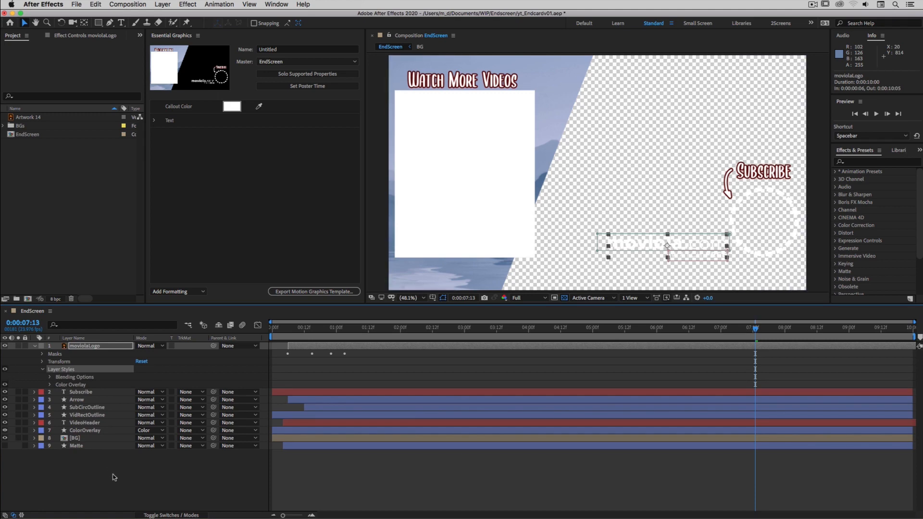
Apply a Checkbox Control effect to the moviolaLogo layer and reveal its Checkbox property in the timeline.
{"action": "left_click", "coordinate": [111, 346]}
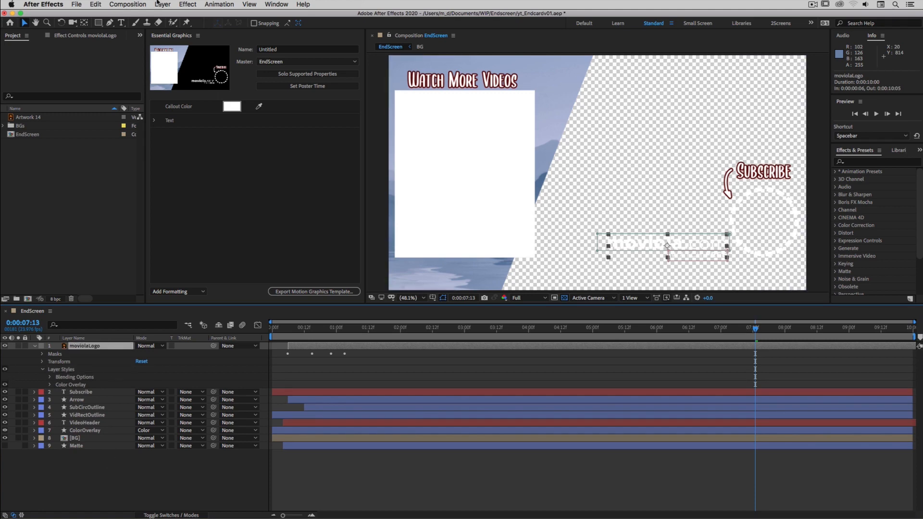
{"action": "left_click", "coordinate": [196, 6]}
{"action": "mouse_move", "coordinate": [200, 116]}
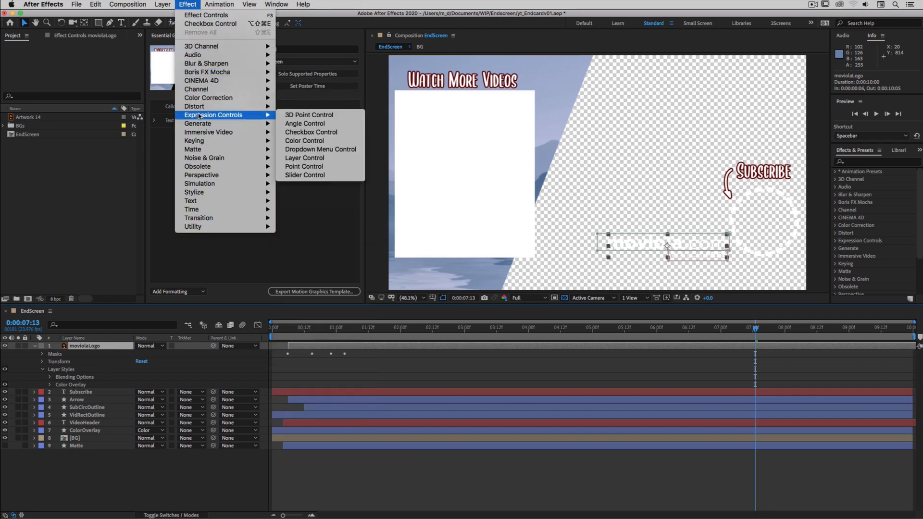
{"action": "left_click", "coordinate": [308, 132]}
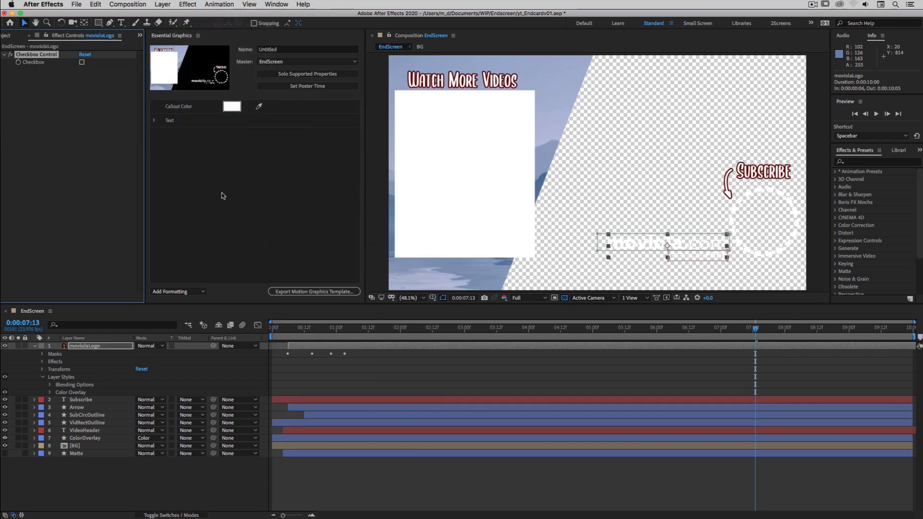
{"action": "left_click", "coordinate": [43, 361]}
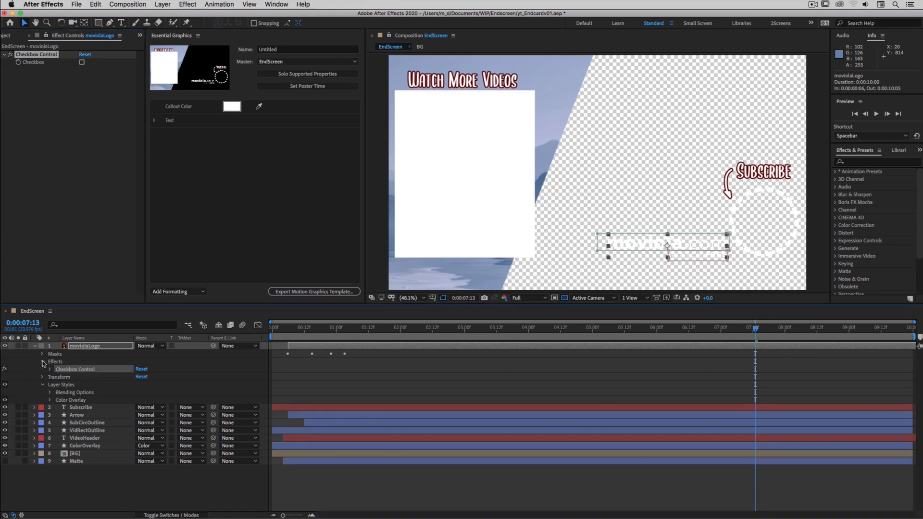
{"action": "left_click", "coordinate": [51, 369]}
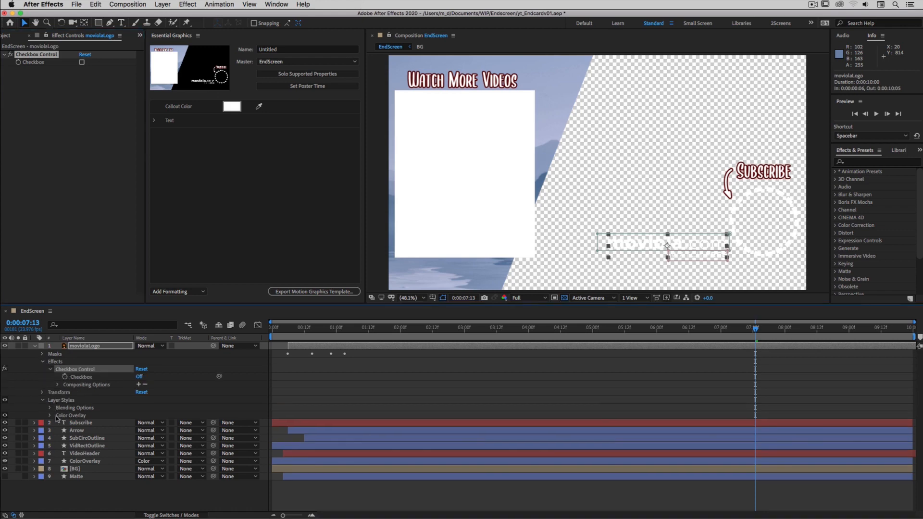
Add an expression to the moviolaLogo Color Overlay's Opacity, starting an if() condition linked to the Checkbox Control's Checkbox property.
{"action": "left_click", "coordinate": [51, 415]}
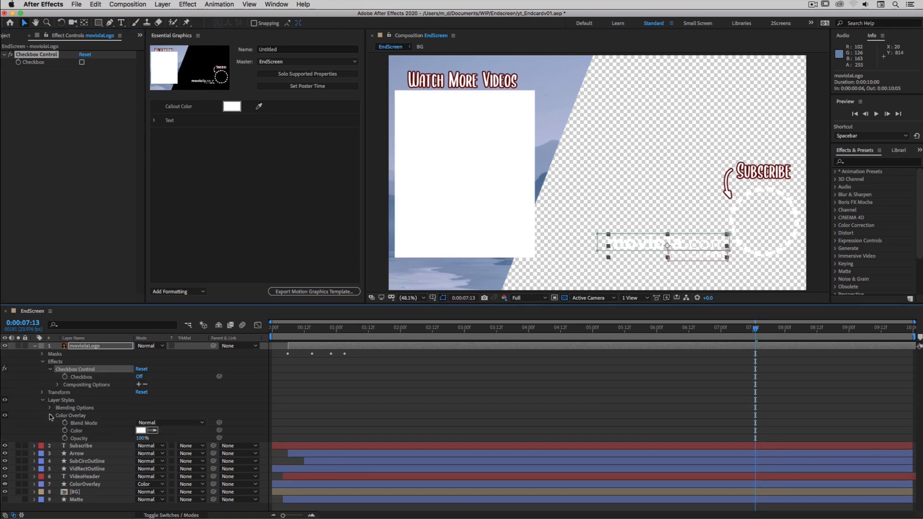
{"action": "left_click", "coordinate": [65, 438], "text": "alt"}
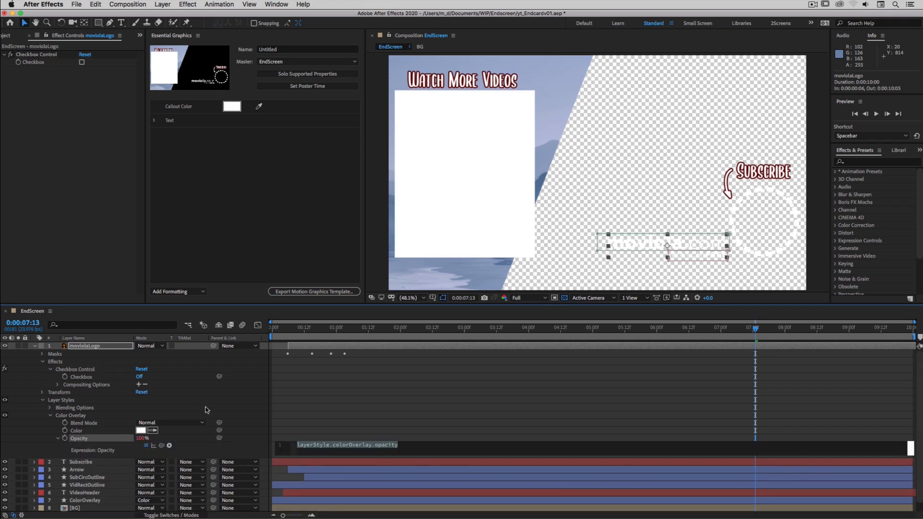
{"action": "type", "text": "if"}
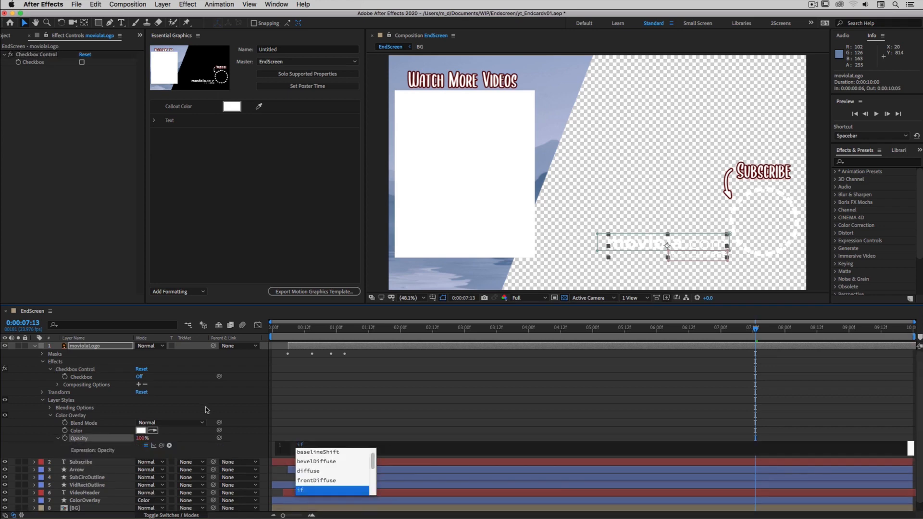
{"action": "type", "text": "("}
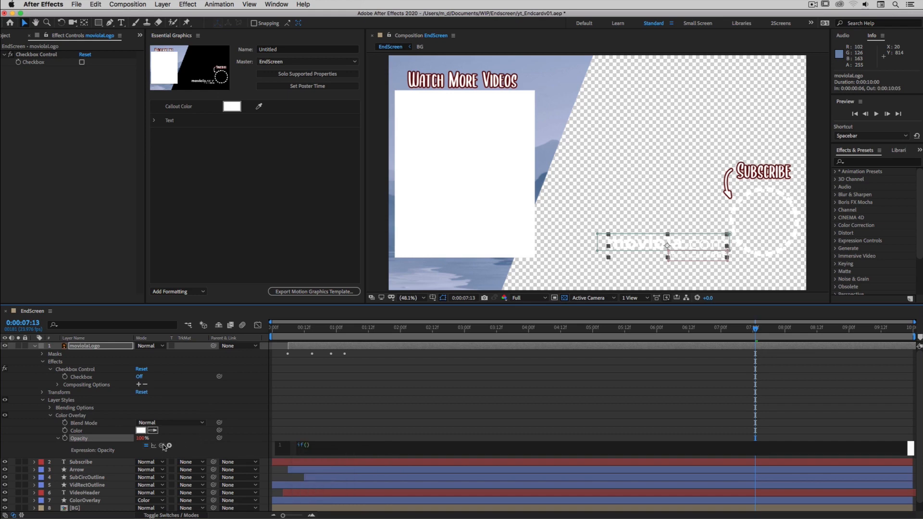
{"action": "left_click_drag", "start_coordinate": [162, 445], "coordinate": [81, 377]}
Complete the Opacity expression with ==1)100; else 0; after the Checkbox reference, and commit it.
{"action": "type", "text": "==1)"}
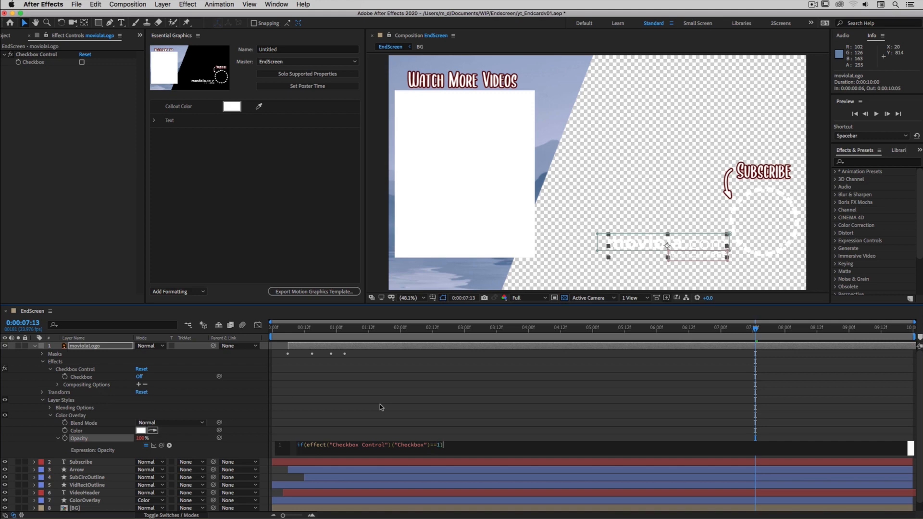
{"action": "type", "text": "100; el"}
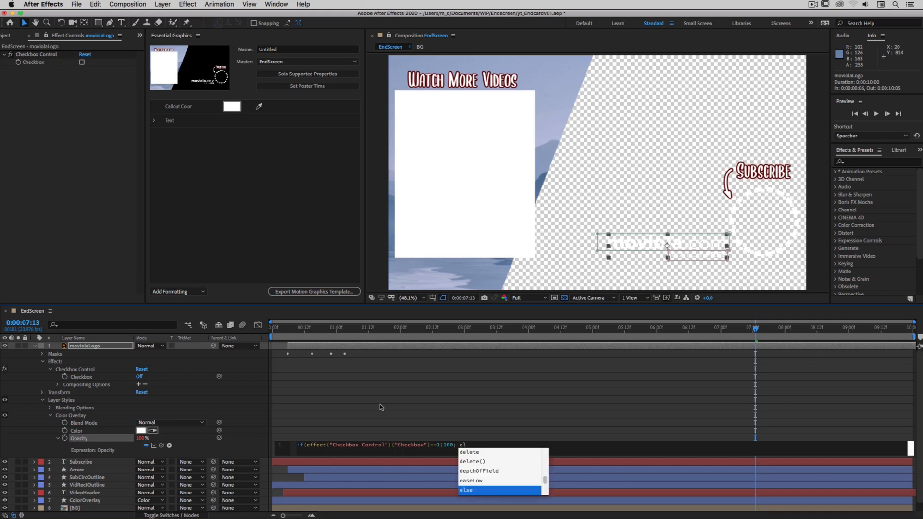
{"action": "type", "text": "se 0"}
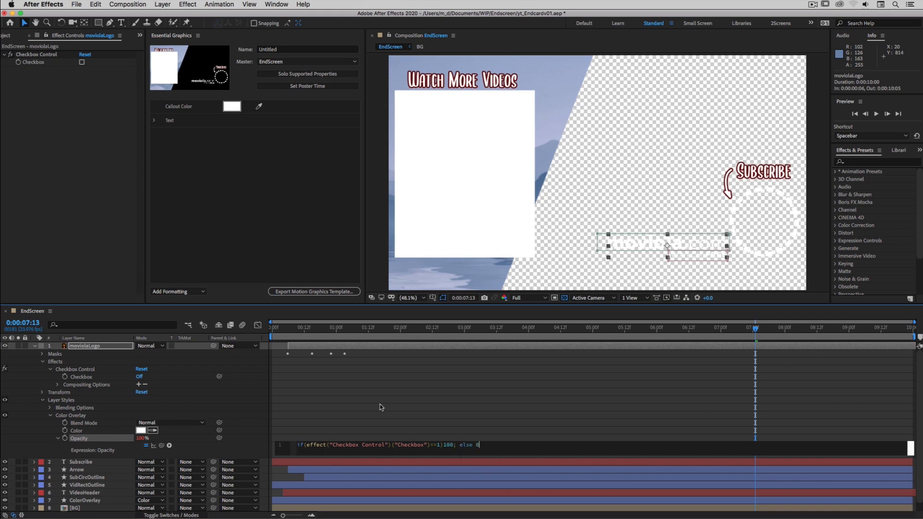
{"action": "type", "text": ";"}
{"action": "left_click", "coordinate": [380, 405]}
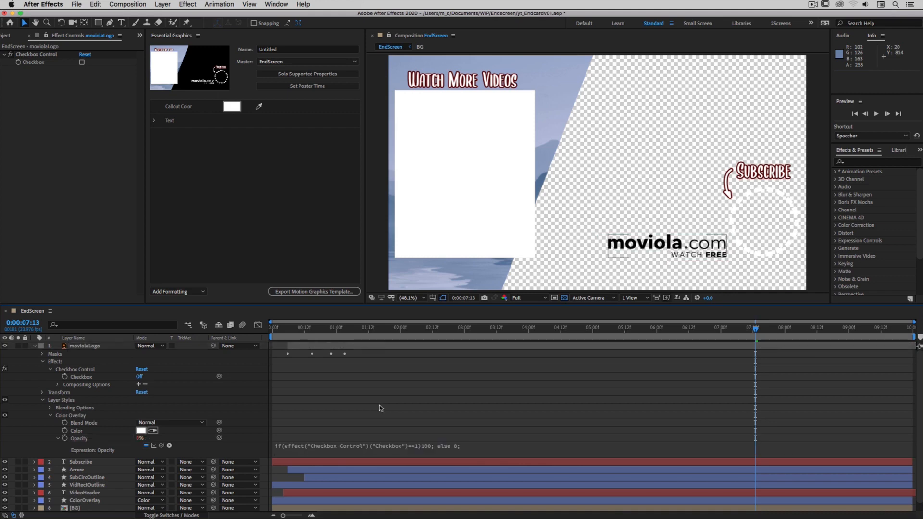
Test the moviolaLogo's Checkbox by switching it on and back off to compare the white and black logo.
{"action": "left_click", "coordinate": [139, 377]}
{"action": "left_click", "coordinate": [139, 376]}
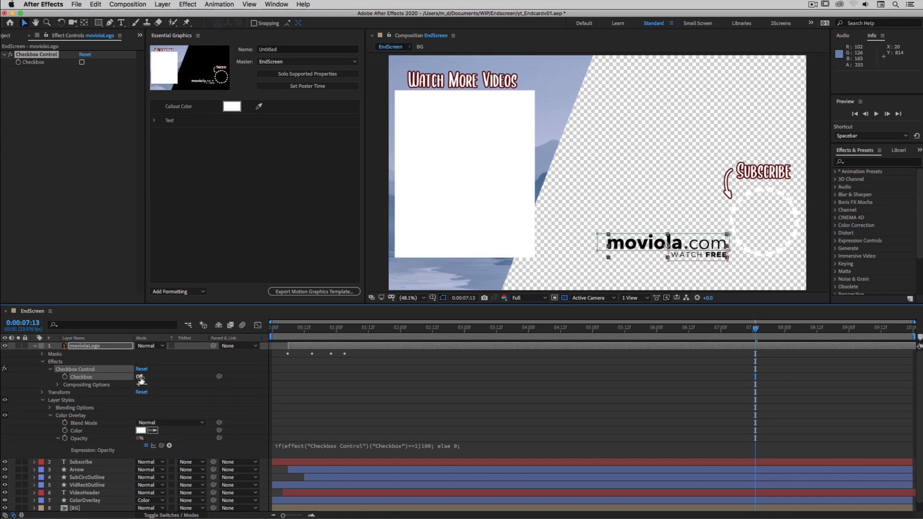
{"action": "left_click", "coordinate": [139, 377]}
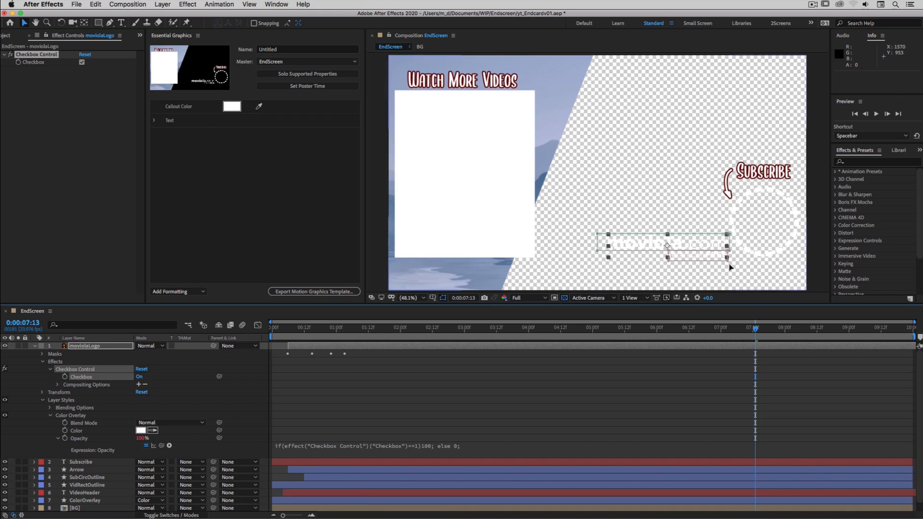
{"action": "left_click", "coordinate": [139, 377]}
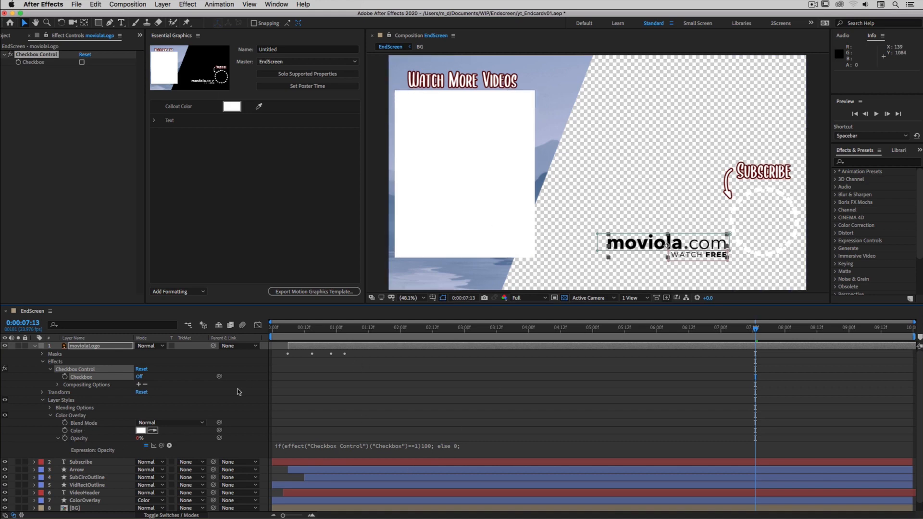
Add moviolaLogo's Checkbox property to the Essential Graphics controls and name it Logo Black or White.
{"action": "left_click", "coordinate": [189, 383]}
{"action": "left_click", "coordinate": [84, 378]}
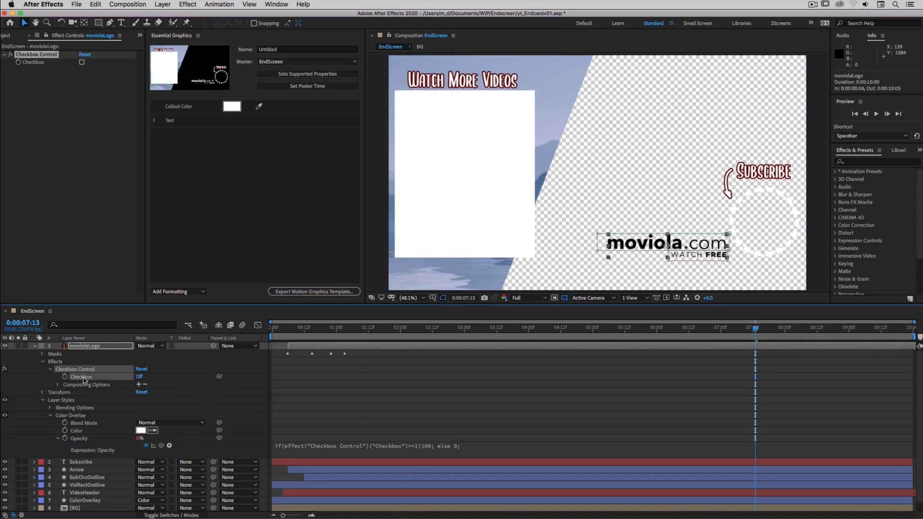
{"action": "left_click_drag", "start_coordinate": [81, 379], "coordinate": [292, 191]}
{"action": "left_click", "coordinate": [196, 137]}
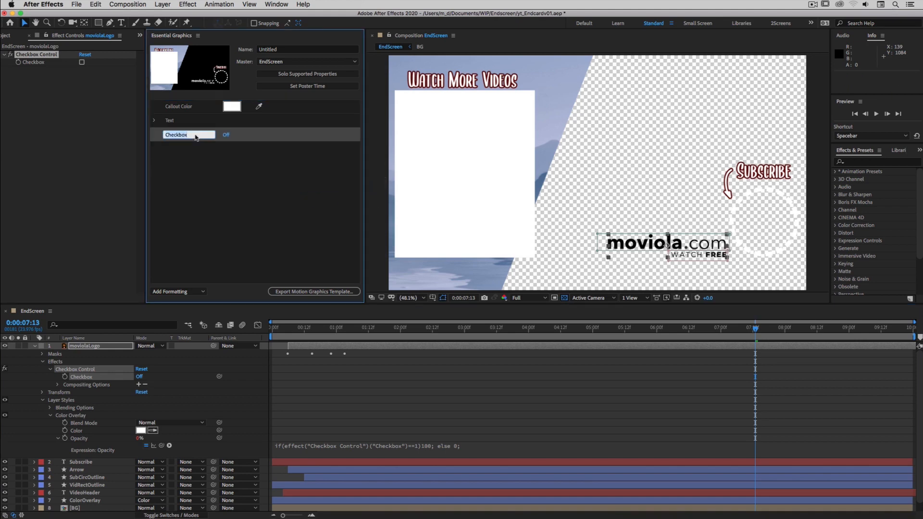
{"action": "type", "text": "Logo Black or White"}
{"action": "left_click", "coordinate": [219, 162]}
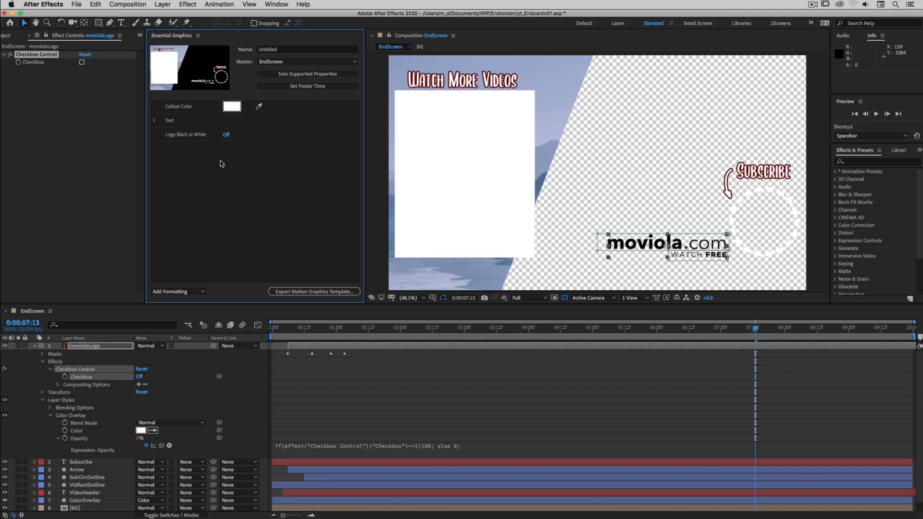
{"action": "left_click", "coordinate": [228, 137]}
Collapse moviolaLogo, then preview the Bokeh, Mountains, Stars and Graff options of the ColorOverlay layer's BGlooks menu.
{"action": "left_click", "coordinate": [34, 345]}
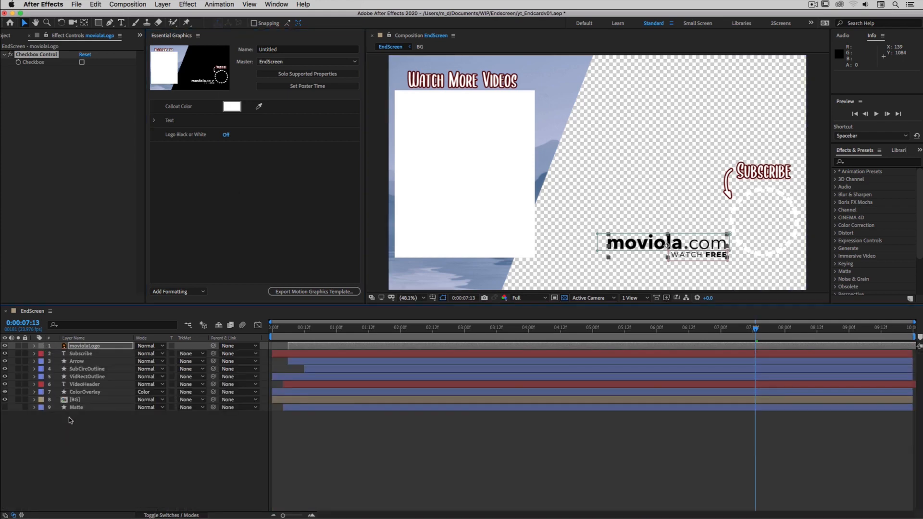
{"action": "left_click", "coordinate": [84, 393]}
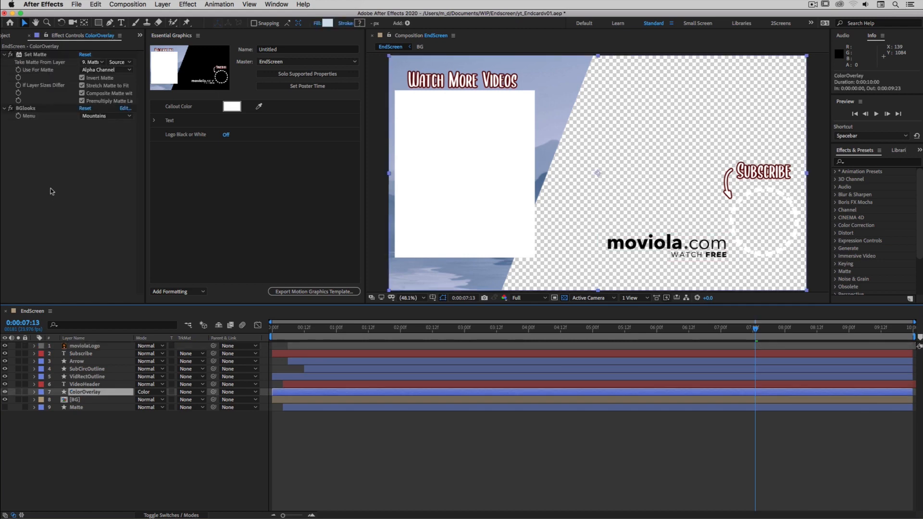
{"action": "left_click", "coordinate": [126, 116]}
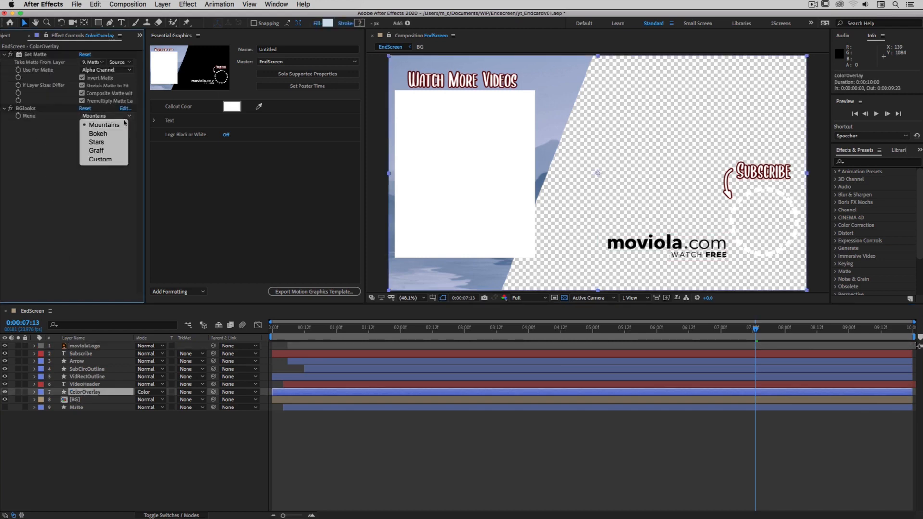
{"action": "left_click", "coordinate": [116, 126]}
{"action": "left_click", "coordinate": [128, 116]}
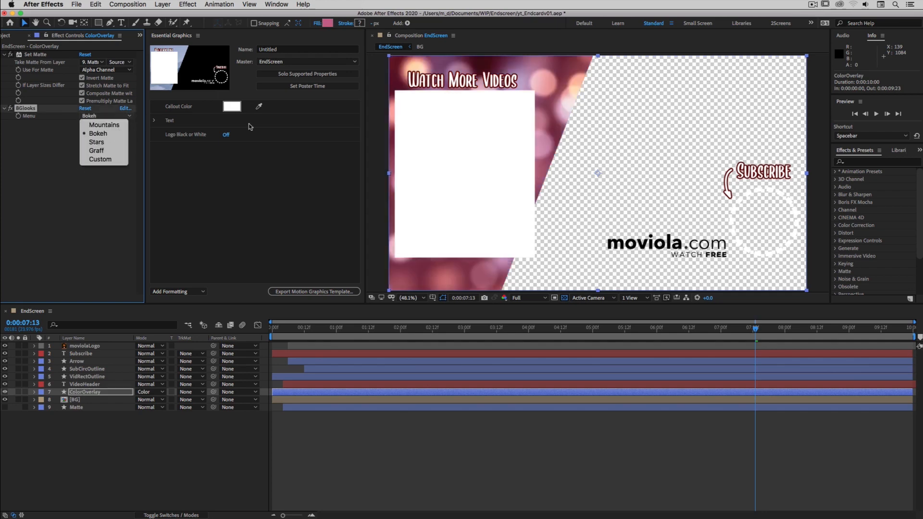
{"action": "left_click", "coordinate": [110, 124]}
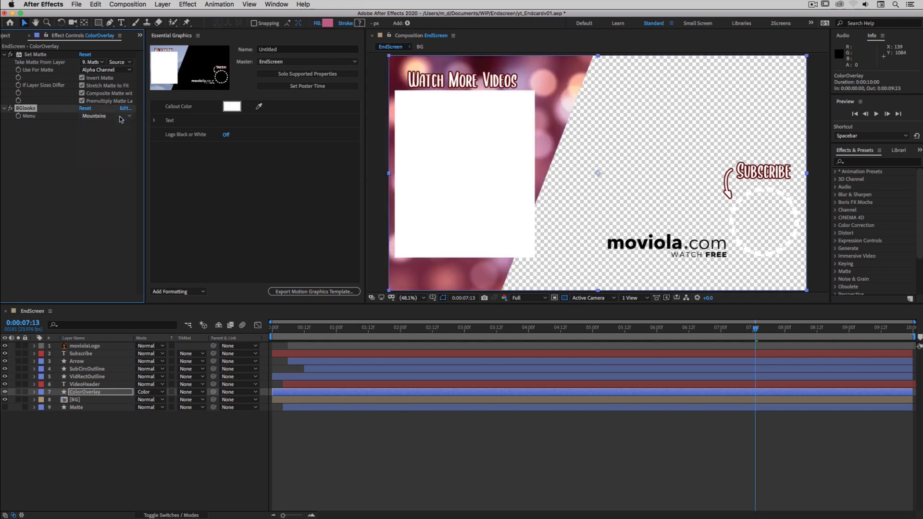
{"action": "left_click", "coordinate": [128, 116]}
{"action": "left_click", "coordinate": [115, 133]}
{"action": "left_click", "coordinate": [110, 116]}
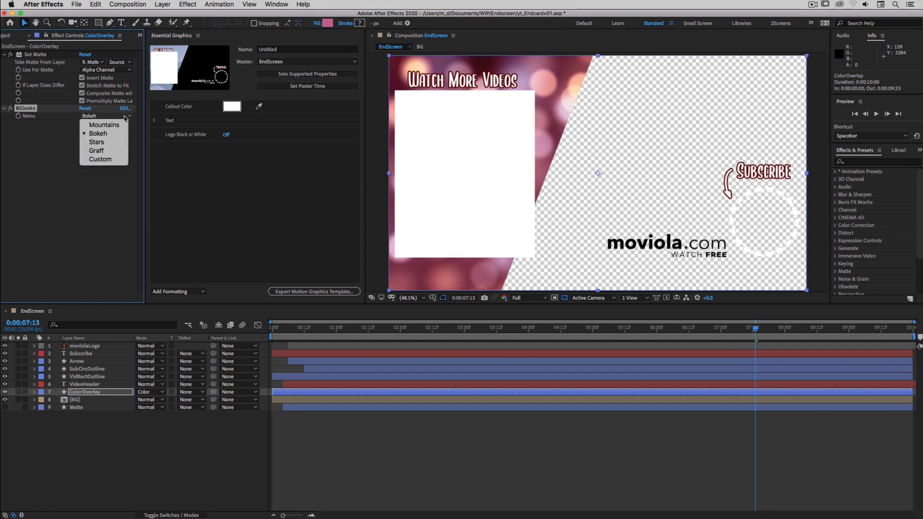
{"action": "left_click", "coordinate": [110, 142]}
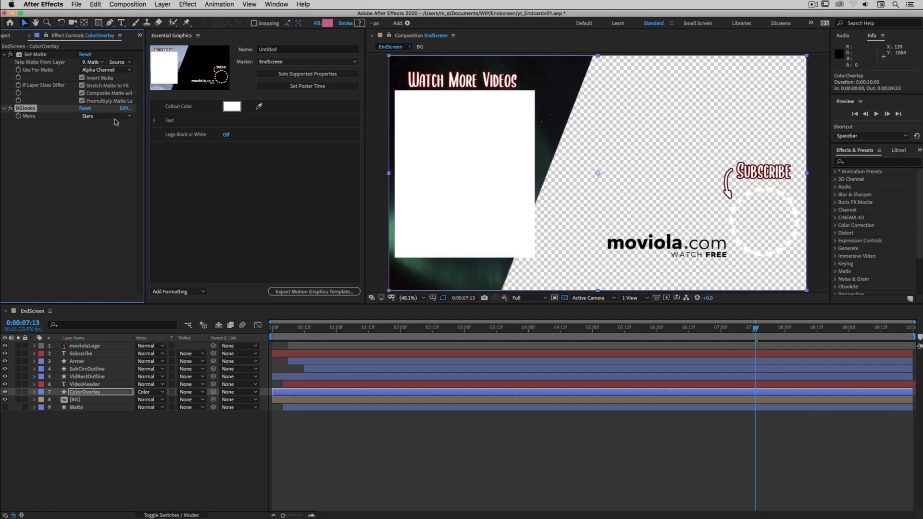
{"action": "left_click", "coordinate": [111, 116]}
{"action": "left_click", "coordinate": [111, 150]}
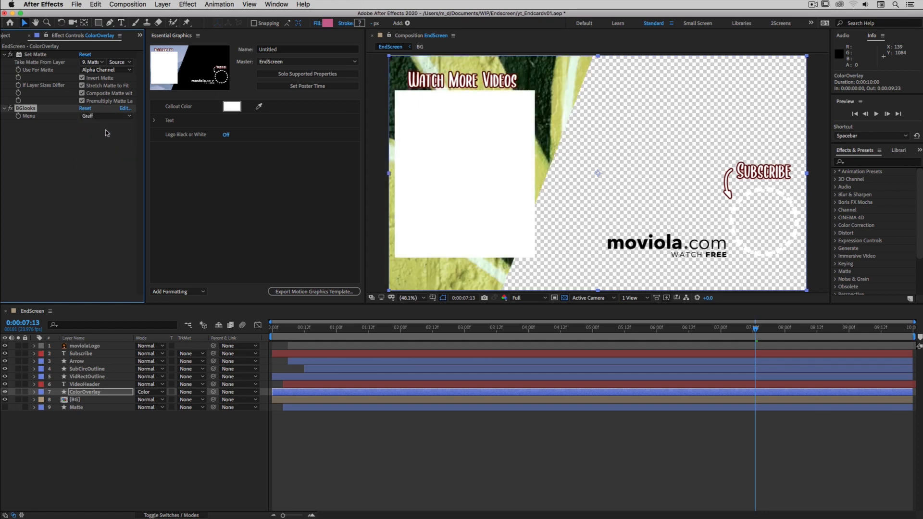
{"action": "left_click", "coordinate": [52, 152]}
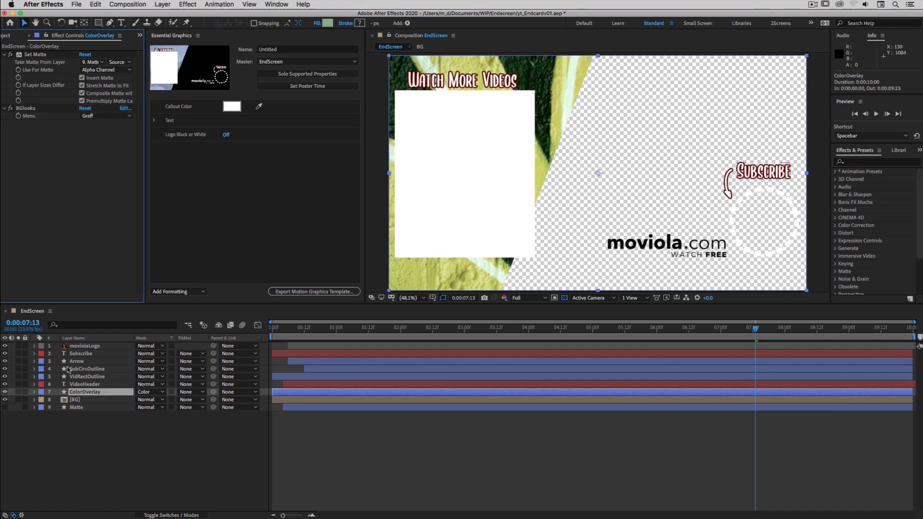
Reveal the ColorOverlay layer's BGlooks effect in the timeline and add its Menu property to the Essential Graphics controls.
{"action": "left_click", "coordinate": [34, 392]}
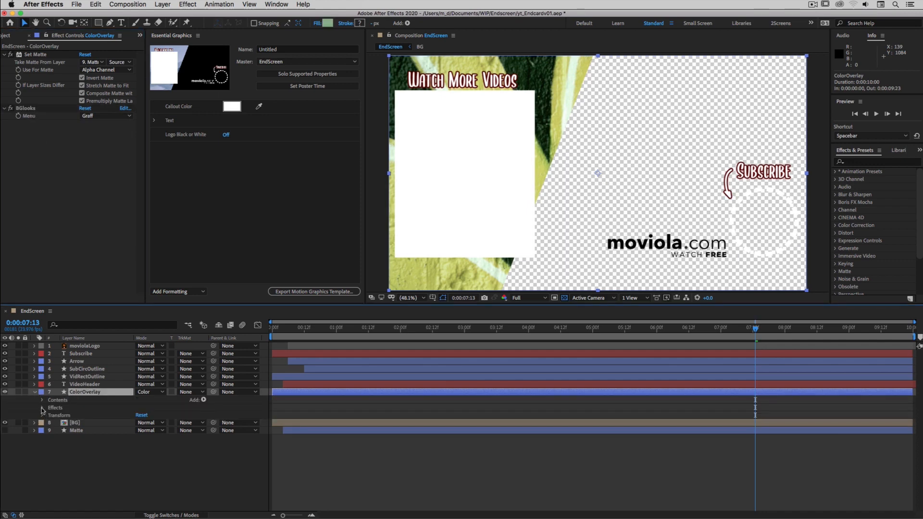
{"action": "left_click", "coordinate": [42, 408]}
{"action": "left_click", "coordinate": [51, 422]}
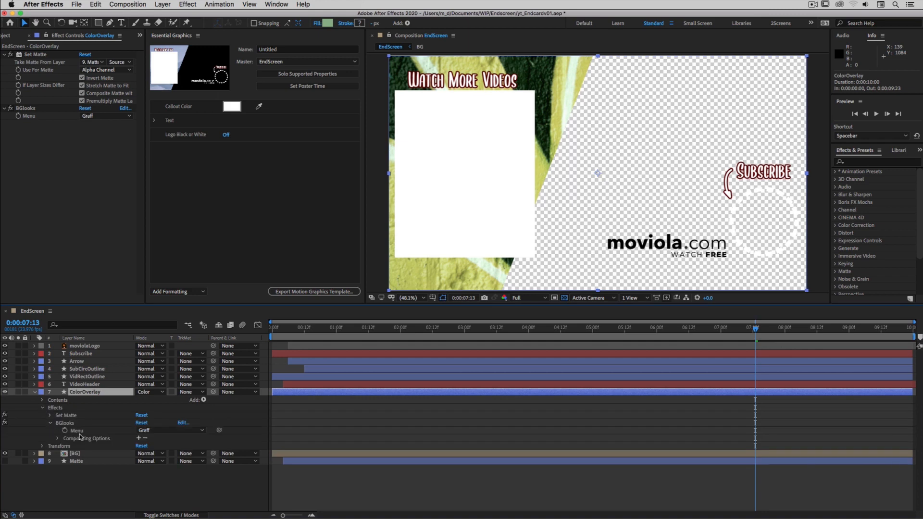
{"action": "left_click_drag", "start_coordinate": [79, 432], "coordinate": [225, 180]}
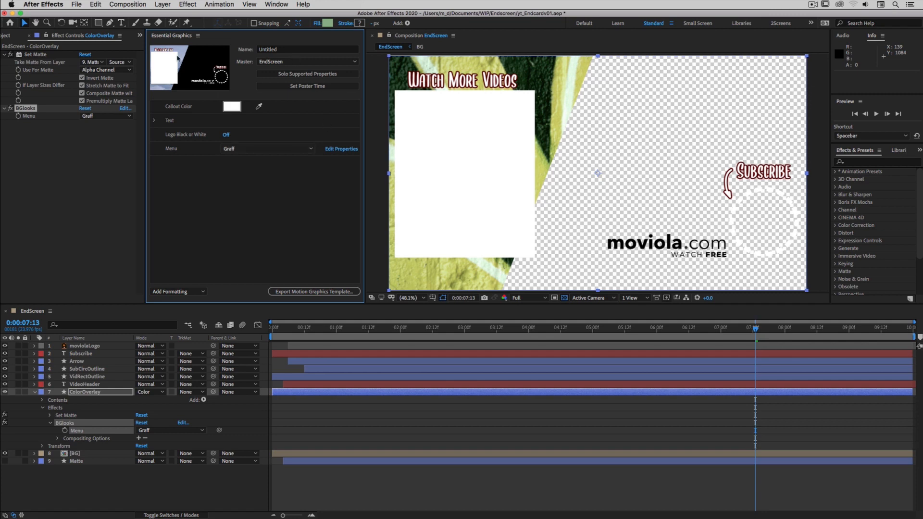
Test the new Menu control in Essential Graphics by switching it through Mountains, Bokeh and Stars.
{"action": "left_click", "coordinate": [306, 149]}
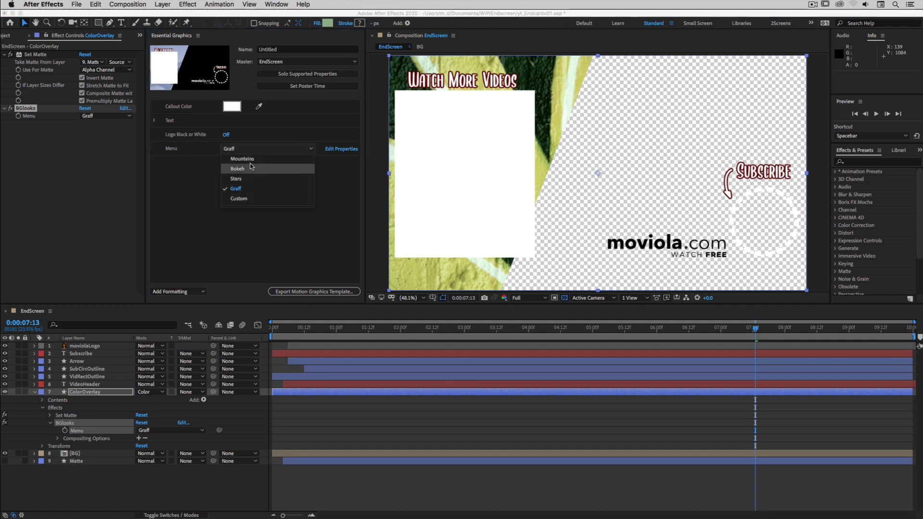
{"action": "left_click", "coordinate": [199, 197]}
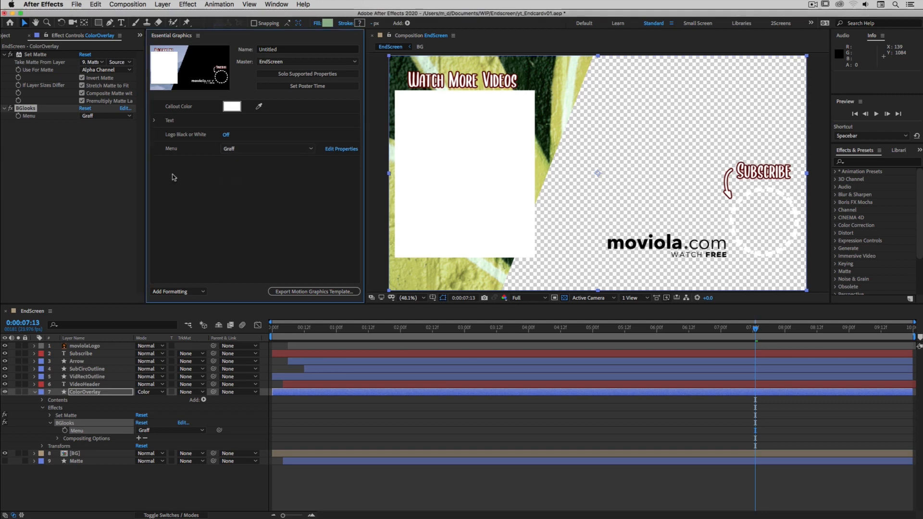
{"action": "left_click", "coordinate": [173, 150]}
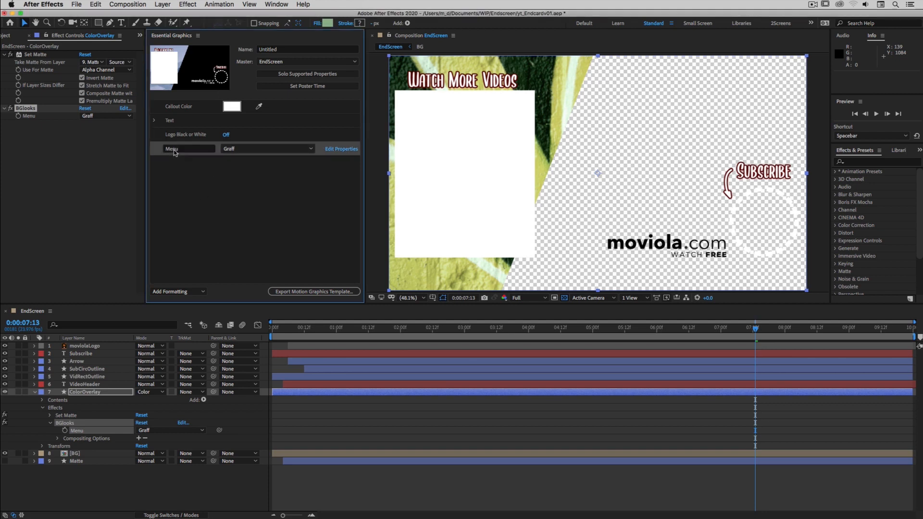
{"action": "left_click", "coordinate": [247, 152]}
{"action": "left_click", "coordinate": [249, 158]}
{"action": "left_click", "coordinate": [255, 152]}
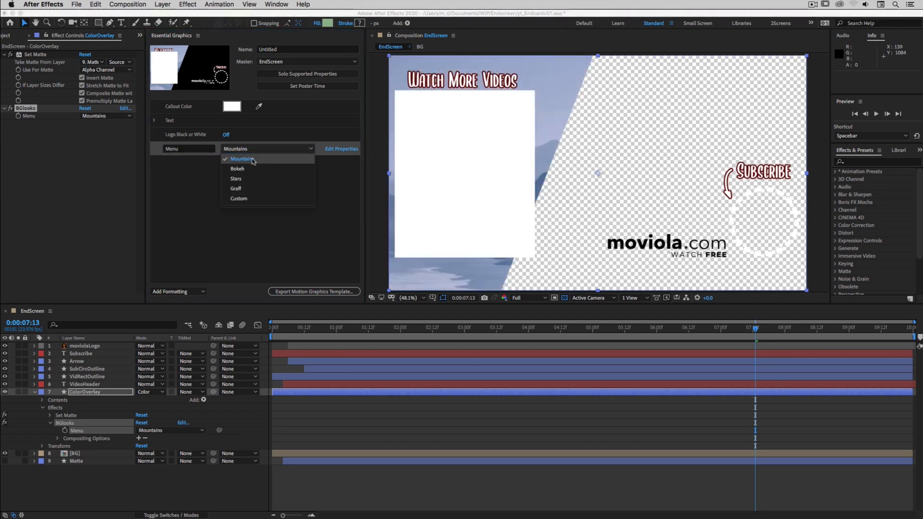
{"action": "left_click", "coordinate": [259, 169]}
{"action": "left_click", "coordinate": [259, 149]}
{"action": "left_click", "coordinate": [262, 178]}
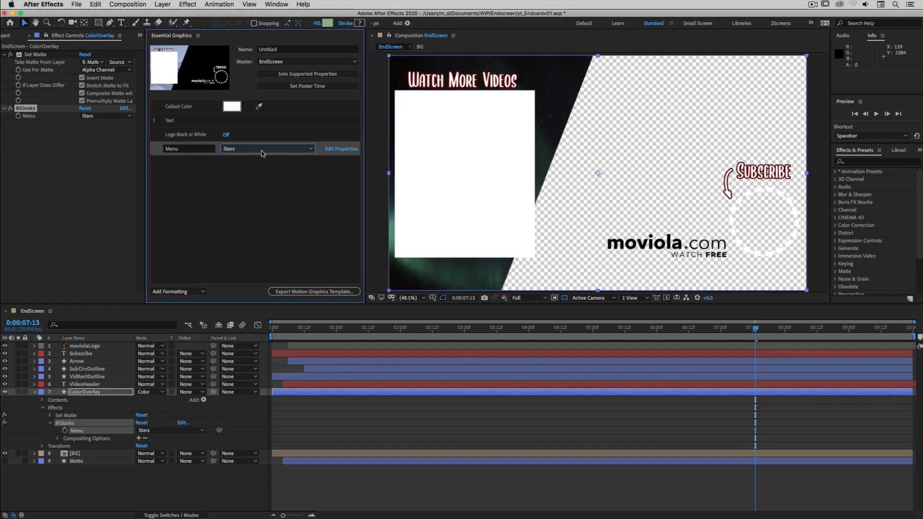
Rename the Menu control in Essential Graphics as BG Looks.
{"action": "left_click", "coordinate": [191, 150]}
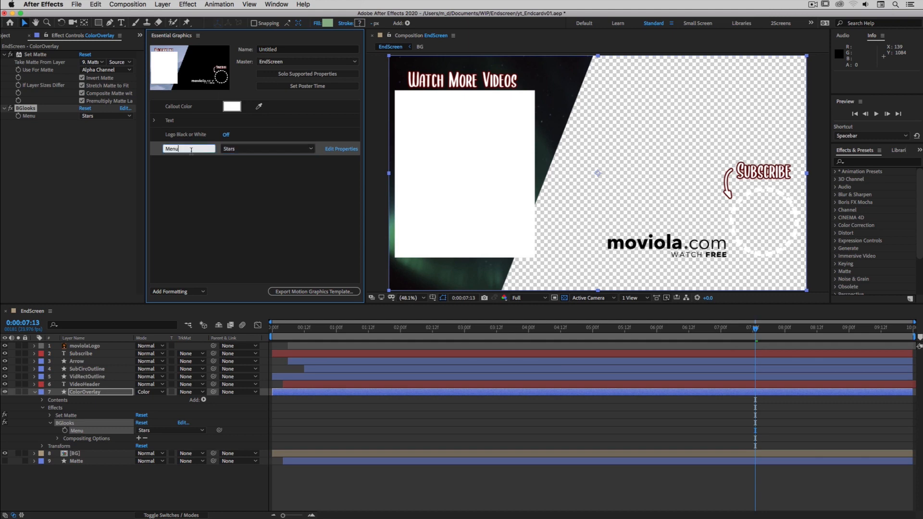
{"action": "left_click_drag", "start_coordinate": [194, 148], "coordinate": [154, 147]}
{"action": "key", "text": "BackSpace"}
{"action": "key", "text": "Return"}
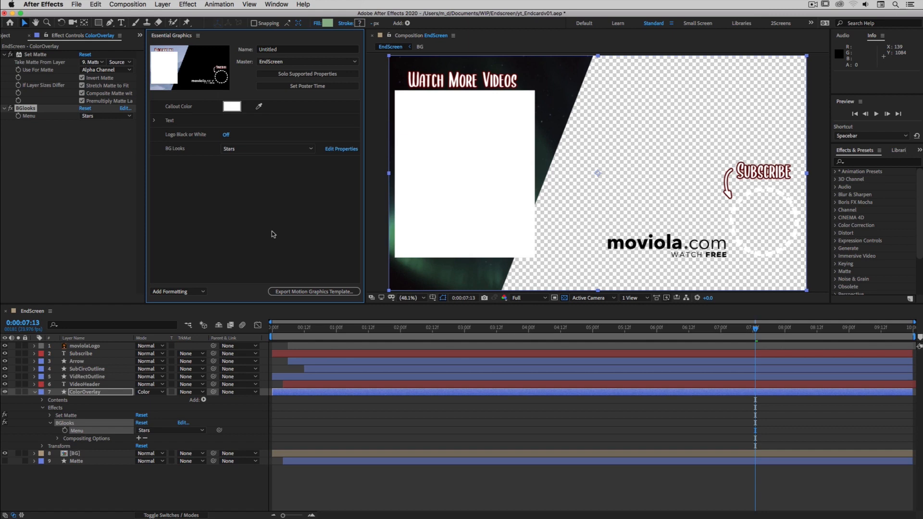
Cycle the BG Looks control twice through Mountains, Bokeh, Stars and Graff to compare the backgrounds.
{"action": "left_click", "coordinate": [273, 149]}
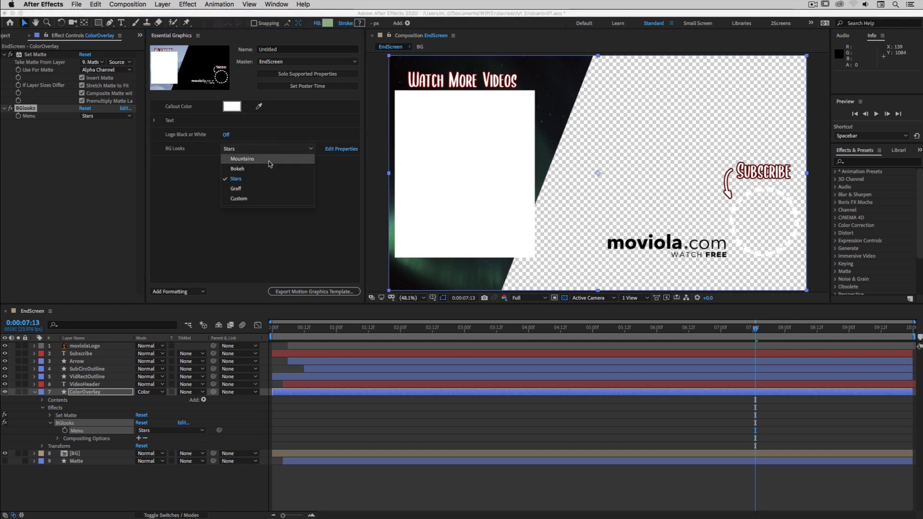
{"action": "left_click", "coordinate": [269, 159]}
{"action": "left_click", "coordinate": [268, 148]}
{"action": "left_click", "coordinate": [269, 169]}
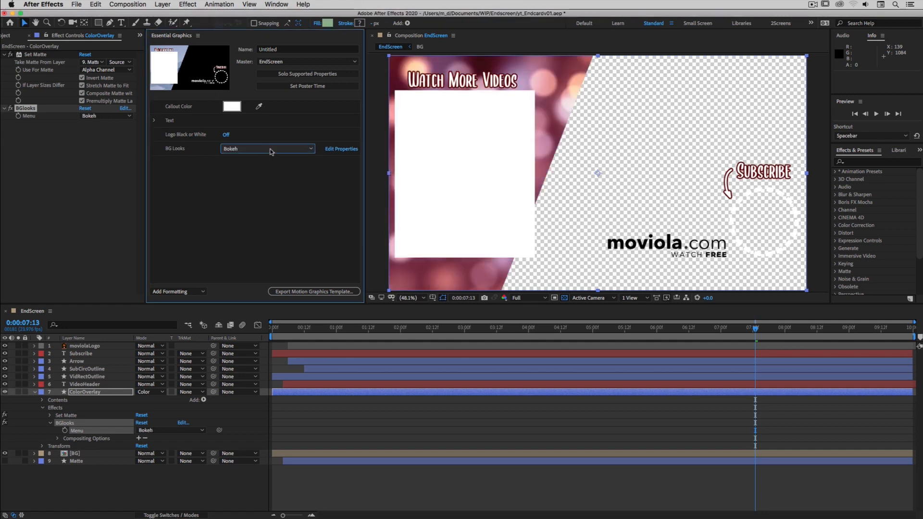
{"action": "left_click", "coordinate": [271, 149]}
{"action": "left_click", "coordinate": [270, 177]}
{"action": "left_click", "coordinate": [274, 149]}
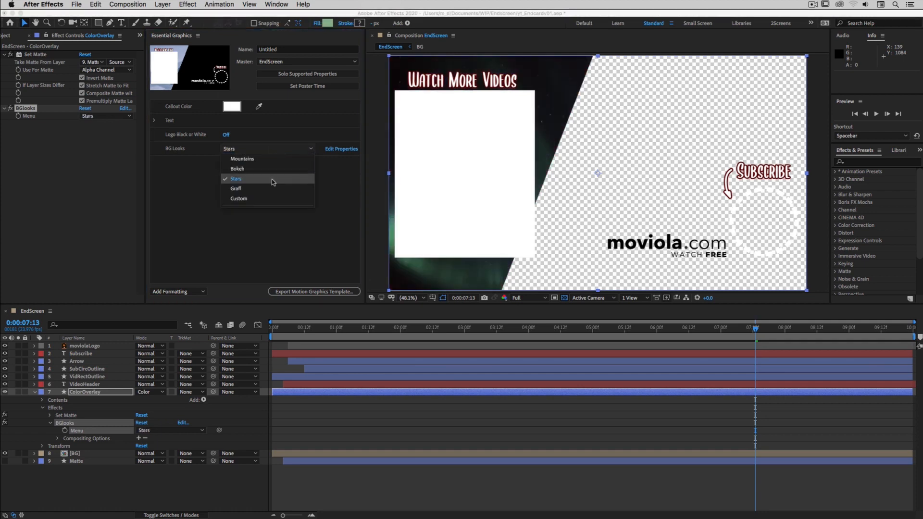
{"action": "left_click", "coordinate": [273, 188]}
{"action": "left_click", "coordinate": [273, 148]}
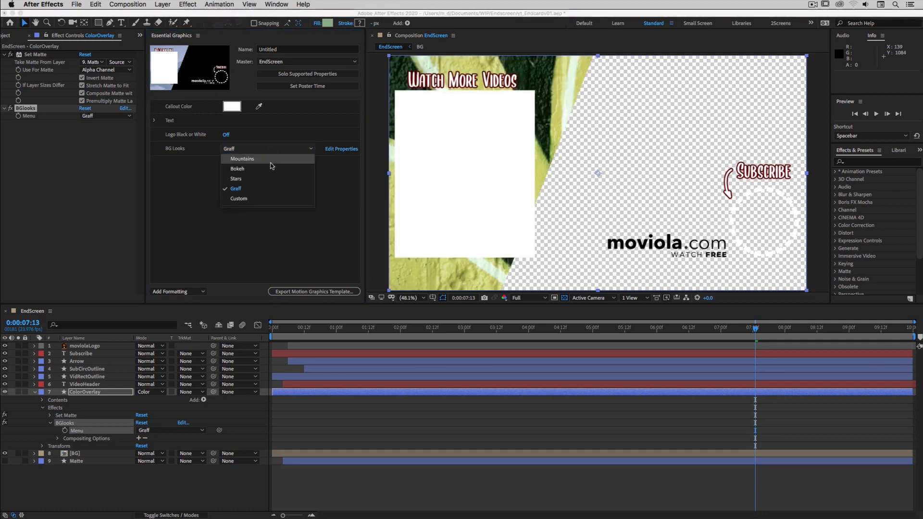
{"action": "left_click", "coordinate": [269, 159]}
{"action": "left_click", "coordinate": [274, 149]}
{"action": "left_click", "coordinate": [269, 169]}
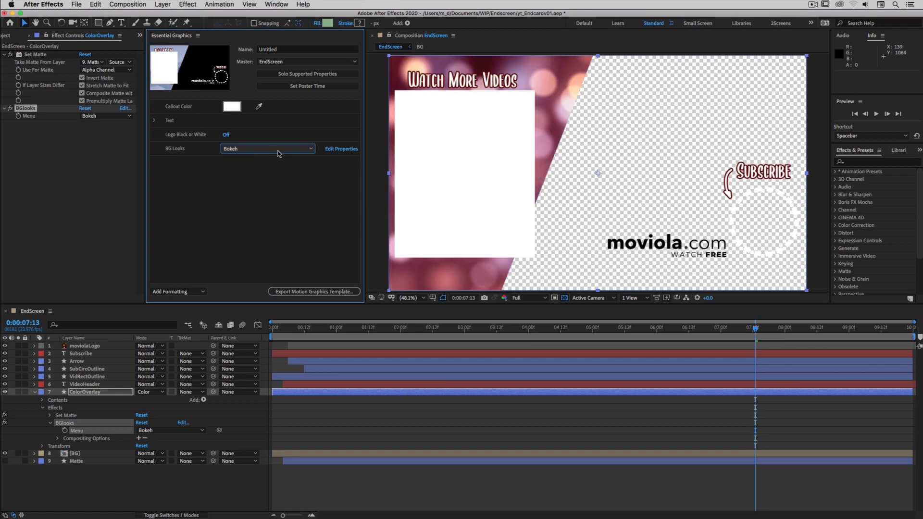
{"action": "left_click", "coordinate": [273, 149]}
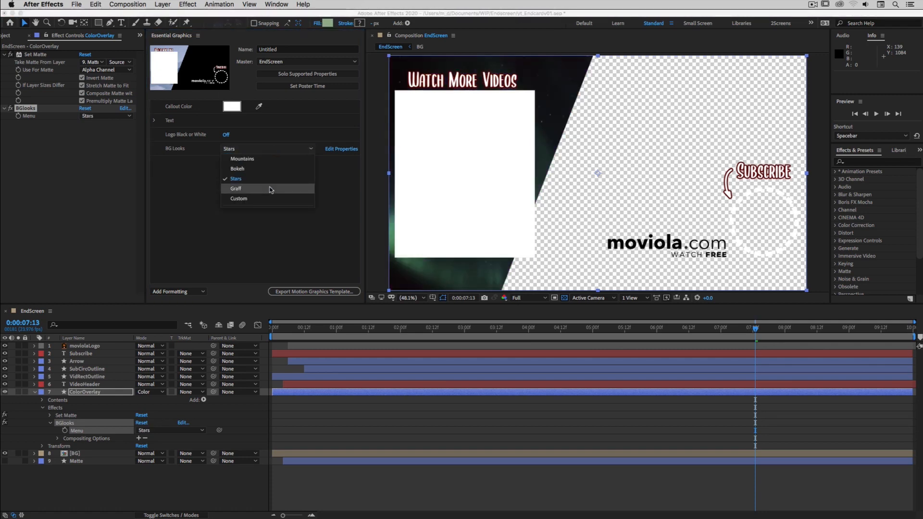
{"action": "left_click", "coordinate": [270, 189]}
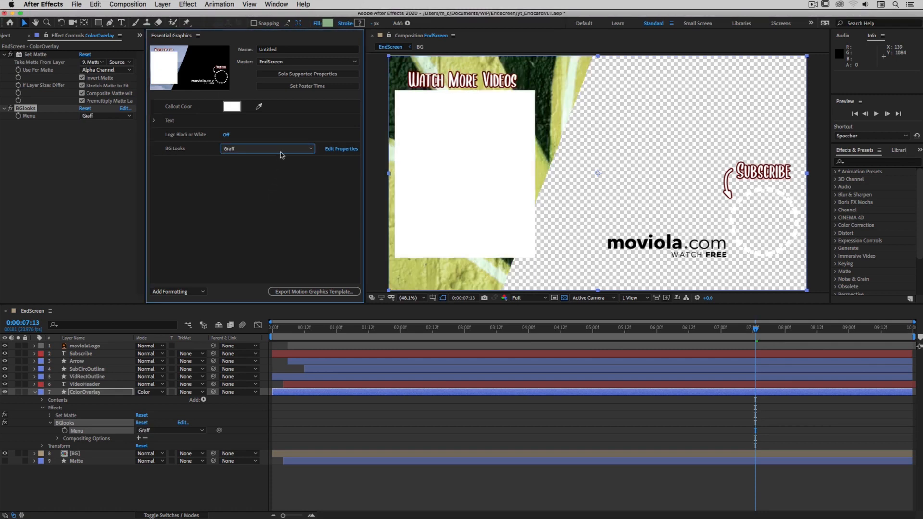
Switch the BG Looks control to Bokeh, then Mountains, and finally set it to Custom.
{"action": "left_click", "coordinate": [281, 154]}
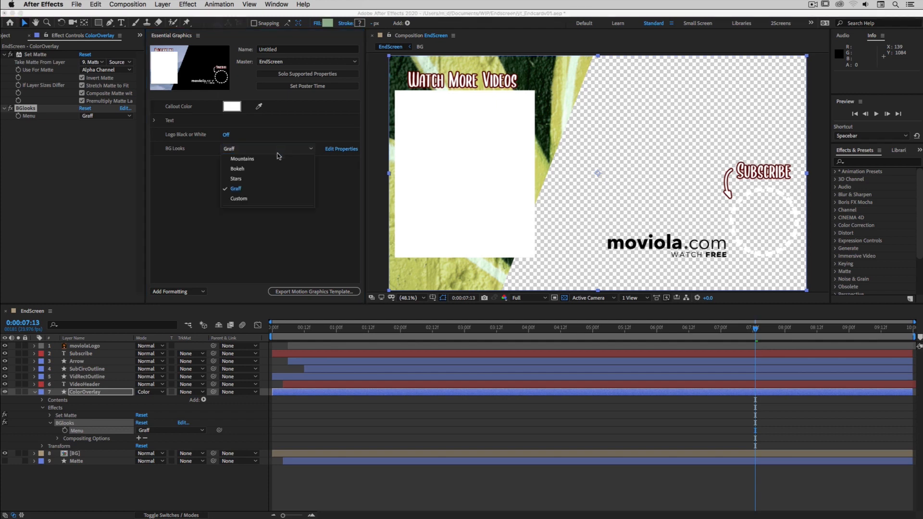
{"action": "left_click", "coordinate": [272, 169]}
{"action": "left_click", "coordinate": [276, 153]}
{"action": "left_click", "coordinate": [272, 160]}
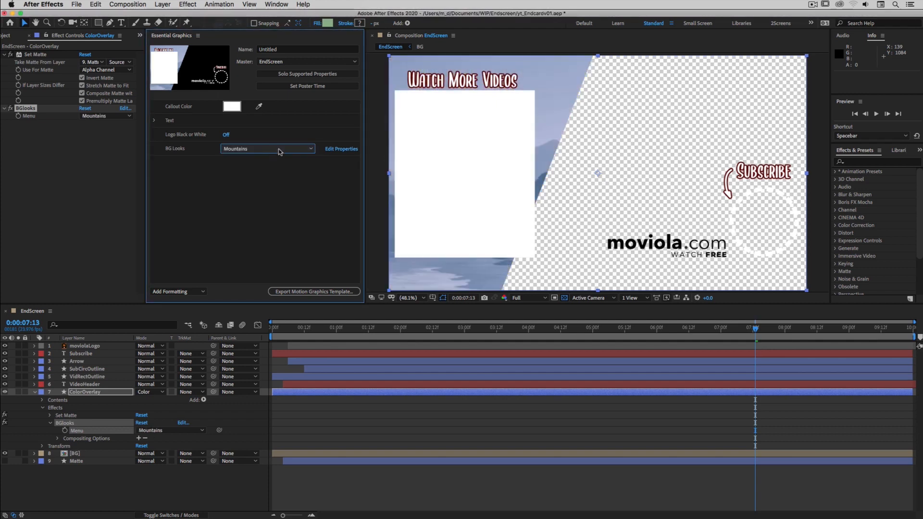
{"action": "left_click", "coordinate": [279, 150]}
{"action": "left_click", "coordinate": [268, 200]}
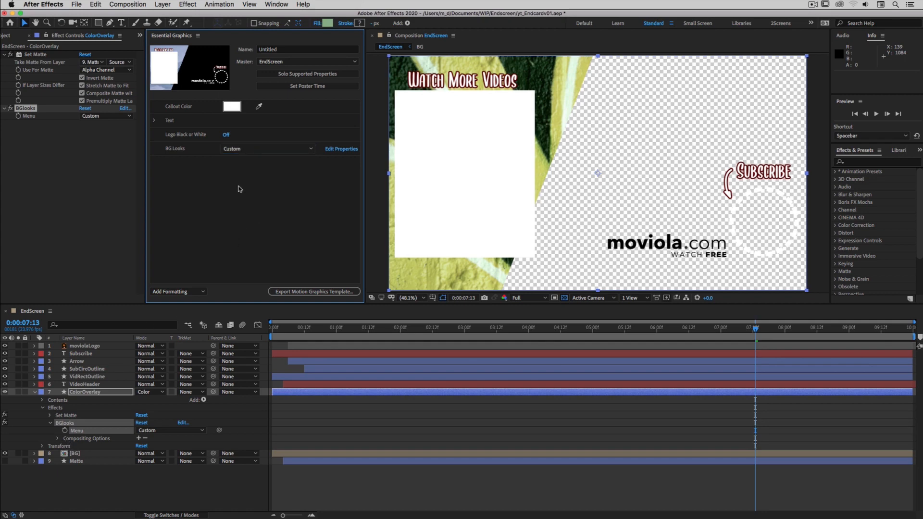
Cycle the BG Looks control through Mountains, Bokeh, Stars and Graff, then return it to Custom.
{"action": "left_click", "coordinate": [249, 149]}
{"action": "left_click", "coordinate": [251, 159]}
{"action": "left_click", "coordinate": [252, 149]}
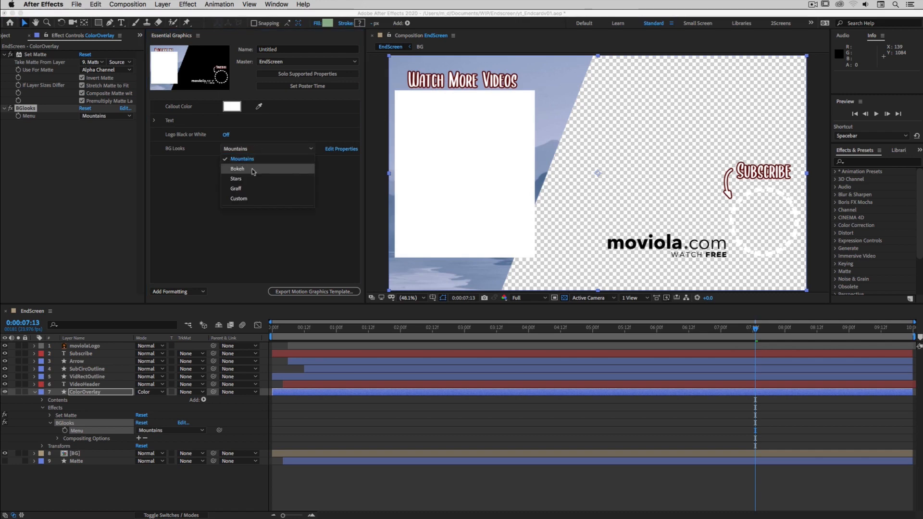
{"action": "left_click", "coordinate": [252, 168]}
{"action": "left_click", "coordinate": [254, 149]}
{"action": "left_click", "coordinate": [251, 178]}
{"action": "left_click", "coordinate": [254, 149]}
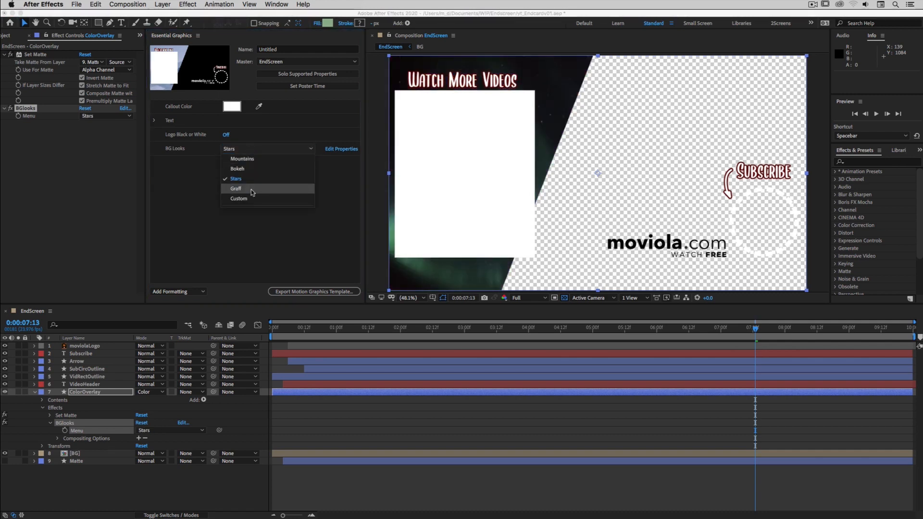
{"action": "left_click", "coordinate": [251, 189]}
{"action": "left_click", "coordinate": [254, 149]}
{"action": "left_click", "coordinate": [244, 198]}
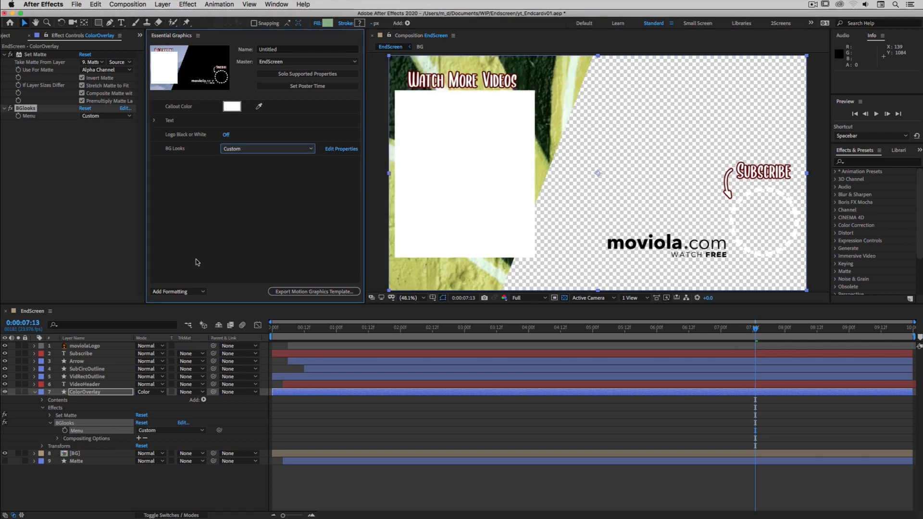
Add the Fill 1 Color property of the ColorOverlay layer to Essential Graphics, accepting the expression warning.
{"action": "left_click", "coordinate": [42, 400]}
{"action": "left_click", "coordinate": [50, 415]}
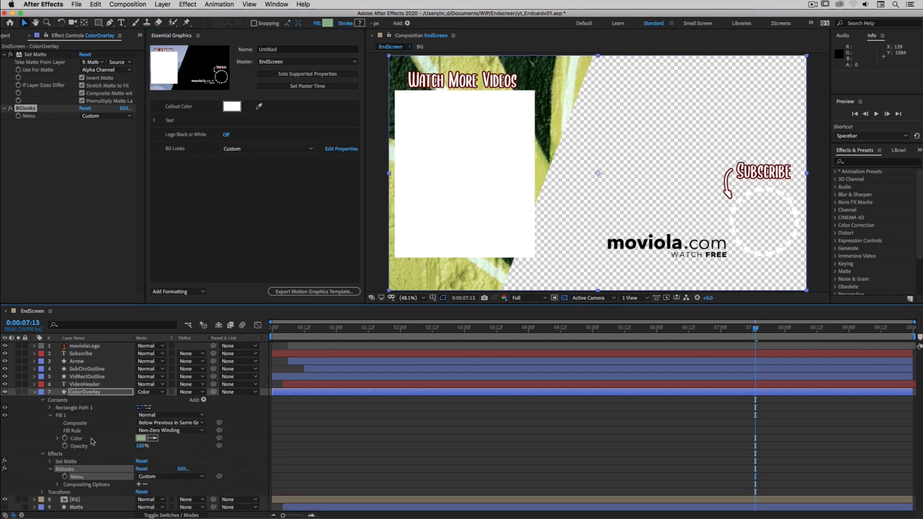
{"action": "left_click_drag", "start_coordinate": [91, 440], "coordinate": [224, 238]}
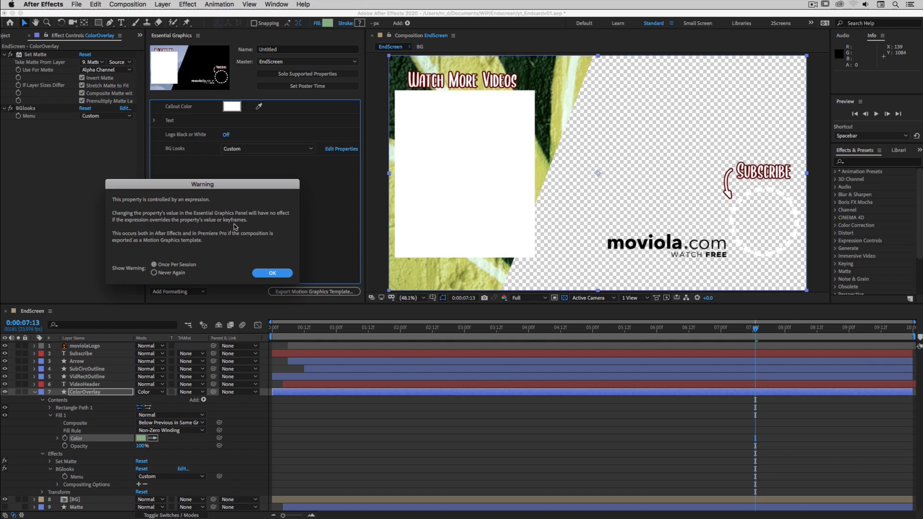
{"action": "left_click", "coordinate": [283, 274]}
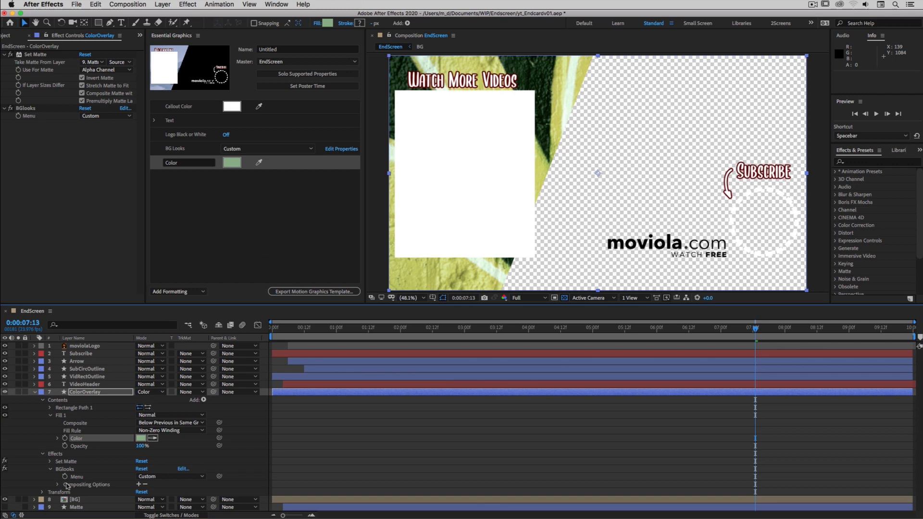
Add the Slider property of the BG layer's BG picker effect to Essential Graphics.
{"action": "left_click", "coordinate": [34, 499]}
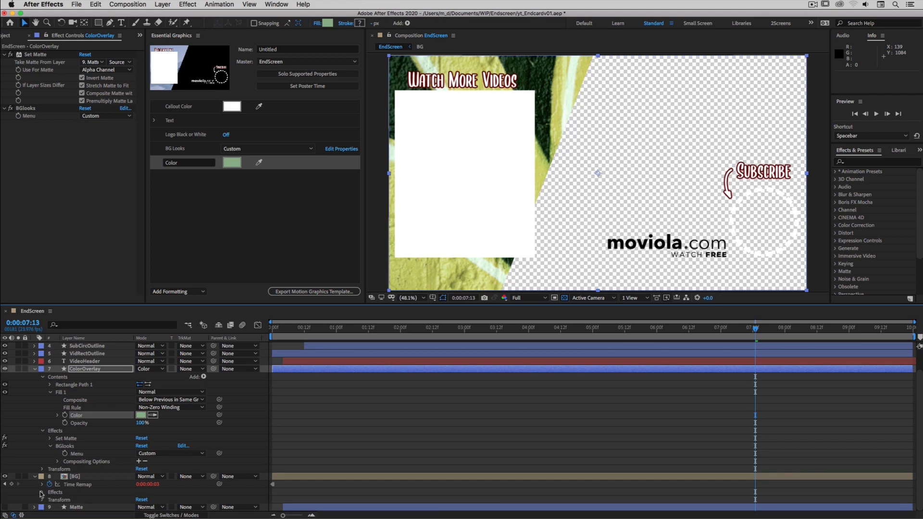
{"action": "left_click", "coordinate": [42, 492]}
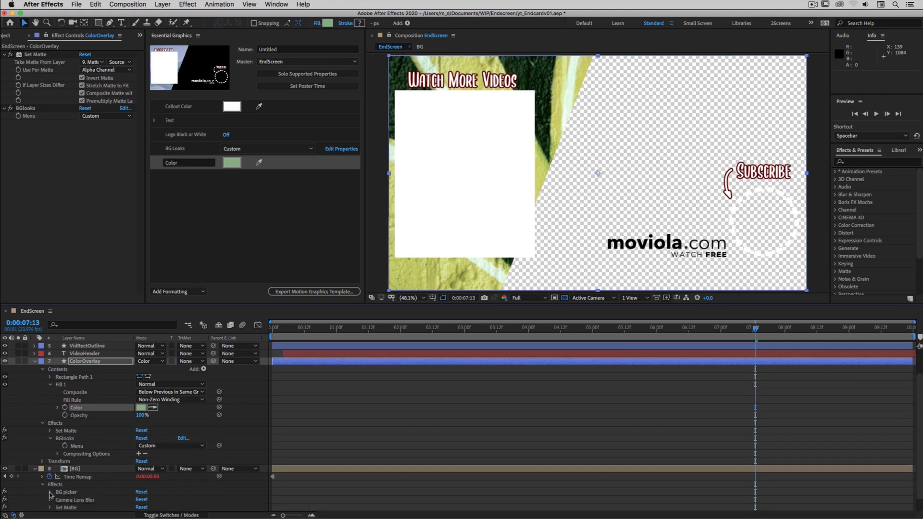
{"action": "left_click", "coordinate": [50, 492]}
{"action": "left_click_drag", "start_coordinate": [76, 500], "coordinate": [221, 240]}
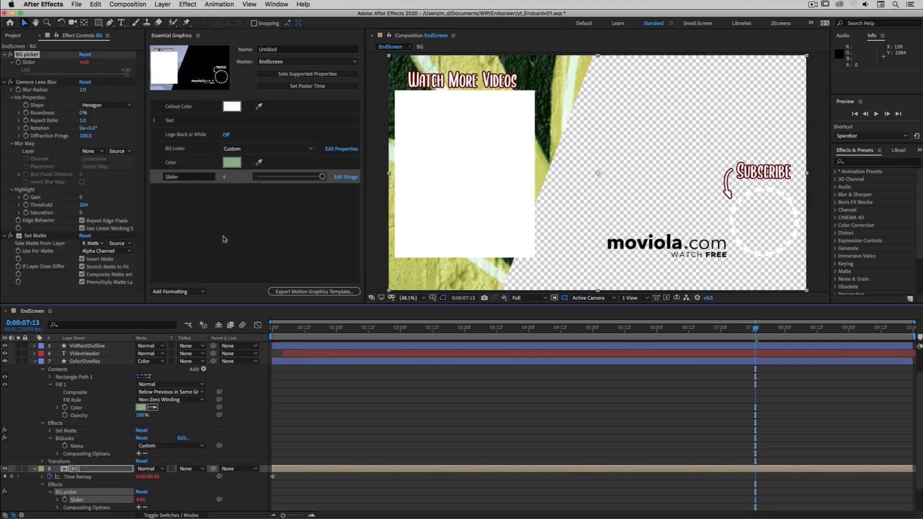
{"action": "left_click", "coordinate": [223, 236]}
Rename the Slider control in Essential Graphics as BG picker.
{"action": "left_click", "coordinate": [172, 177]}
{"action": "left_click", "coordinate": [166, 177]}
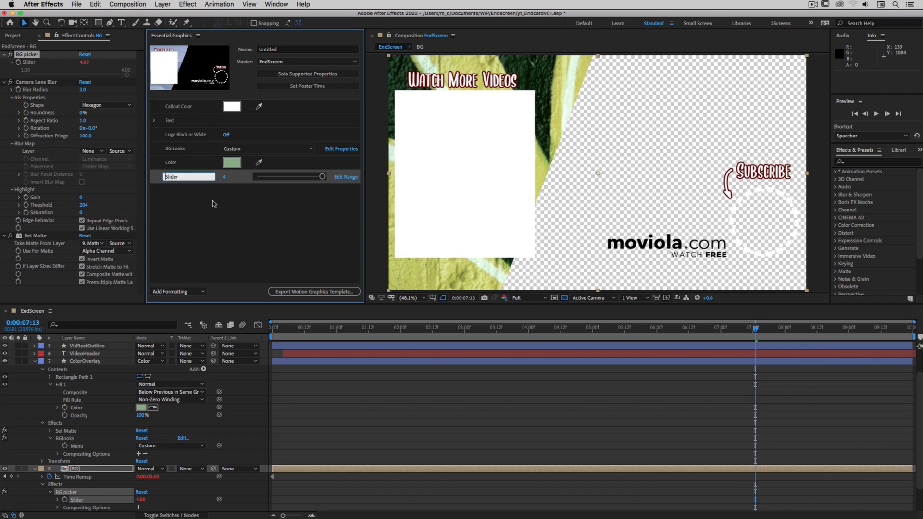
{"action": "key", "text": "Delete"}
{"action": "key", "text": "Delete"}
{"action": "key", "text": "Delete"}
{"action": "key", "text": "Delete"}
{"action": "key", "text": "Delete"}
{"action": "key", "text": "Delete"}
{"action": "type", "text": "BG"}
{"action": "left_click", "coordinate": [223, 217]}
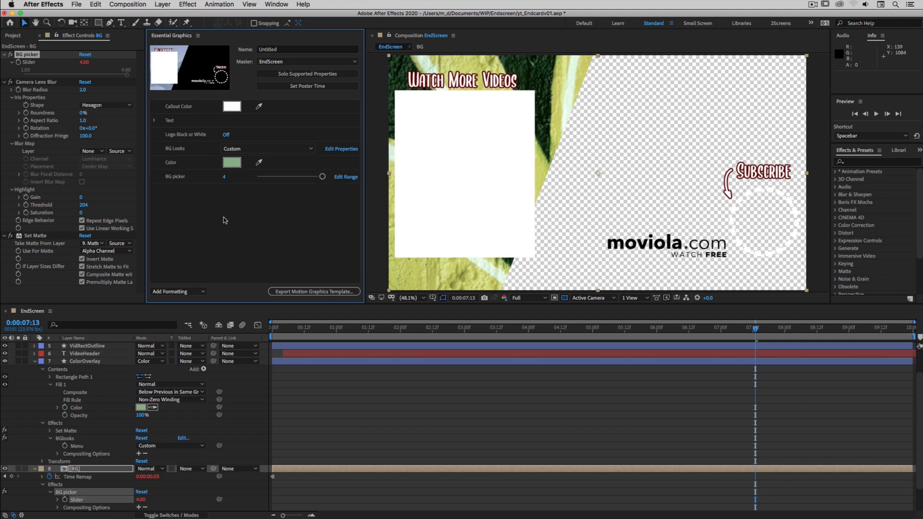
Rename the Color control in Essential Graphics as BG Color.
{"action": "left_click", "coordinate": [172, 162]}
{"action": "left_click", "coordinate": [166, 162]}
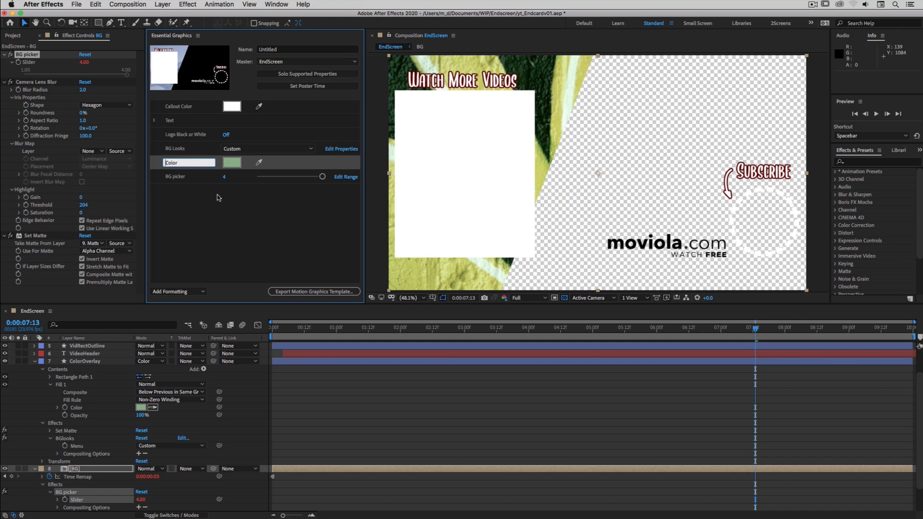
{"action": "type", "text": "BG"}
{"action": "left_click", "coordinate": [231, 214]}
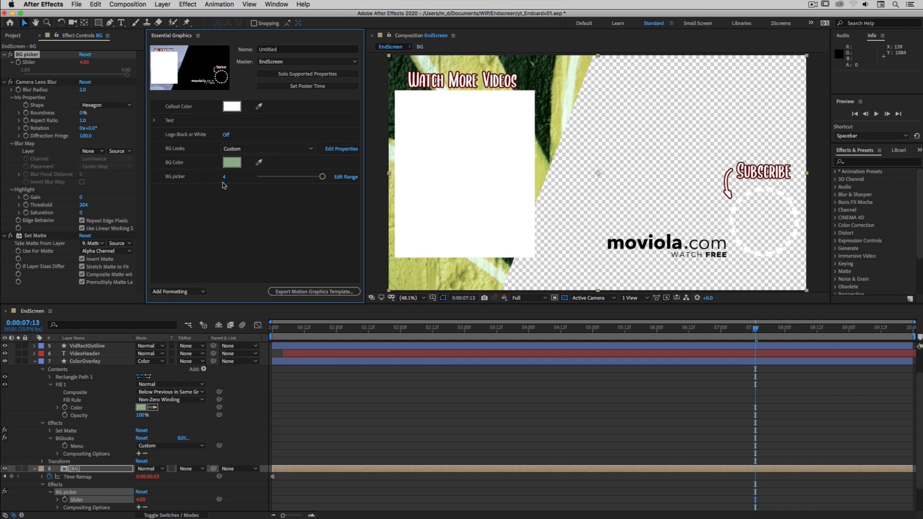
Test the custom controls by setting BG picker to 2 and BG Color to bright green 2CED21.
{"action": "left_click", "coordinate": [186, 180]}
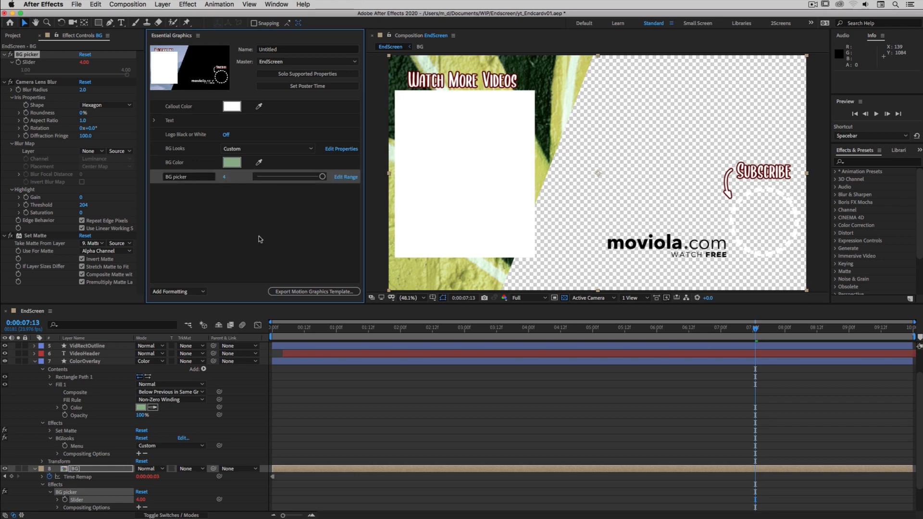
{"action": "left_click_drag", "start_coordinate": [322, 176], "coordinate": [283, 176]}
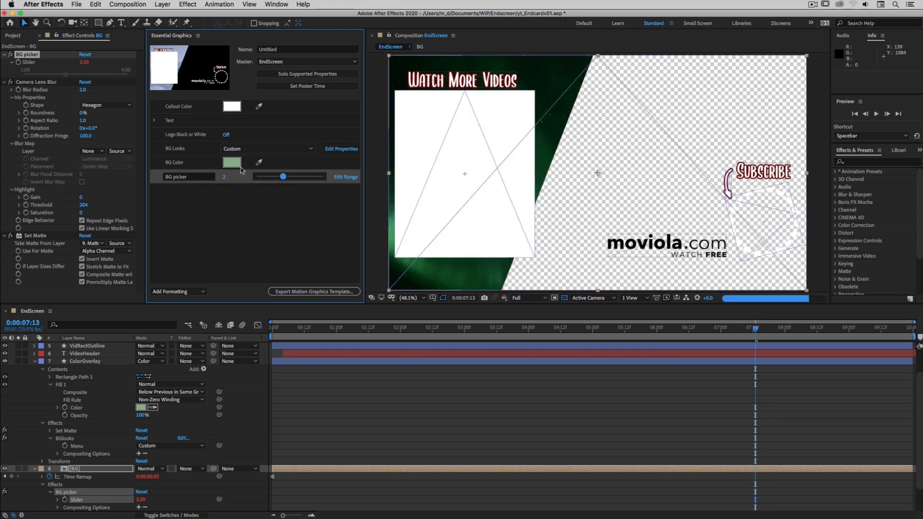
{"action": "left_click", "coordinate": [235, 164]}
{"action": "left_click", "coordinate": [106, 77]}
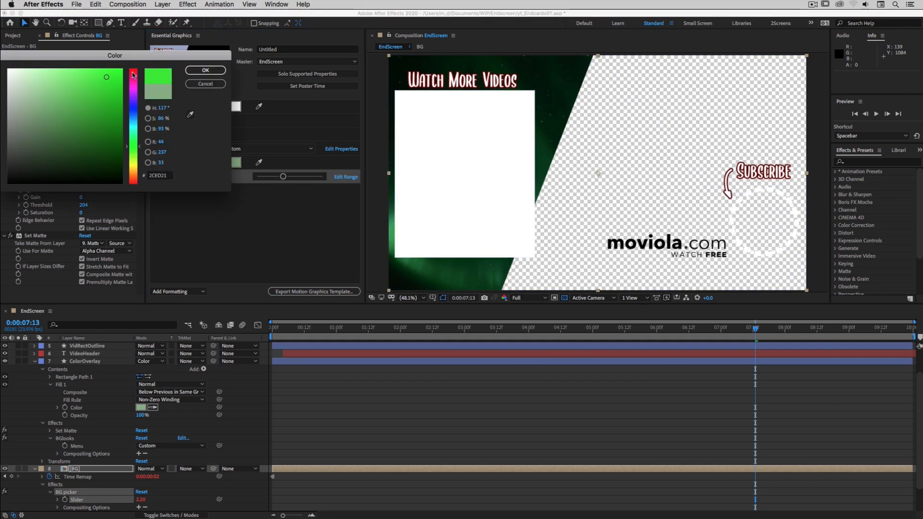
{"action": "left_click", "coordinate": [213, 71]}
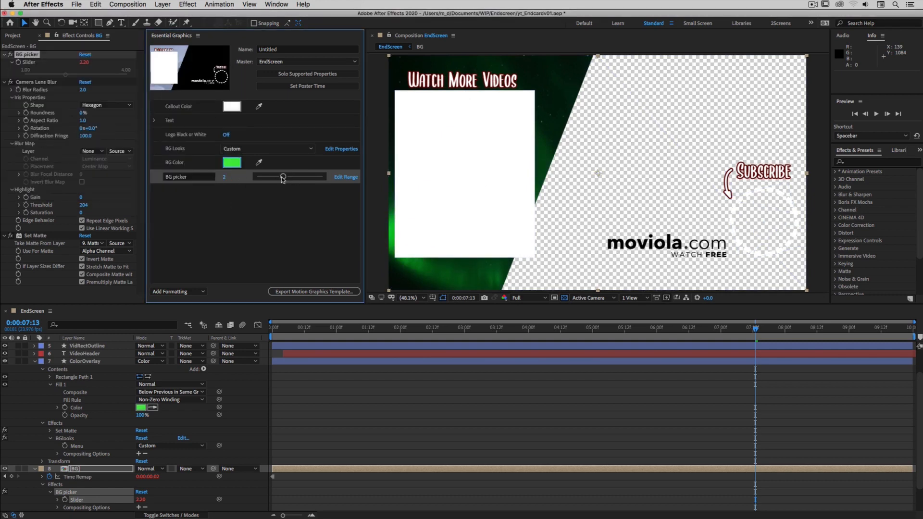
Change the BG Color control to dark green 1C7617.
{"action": "left_click", "coordinate": [237, 167]}
{"action": "left_click", "coordinate": [100, 130]}
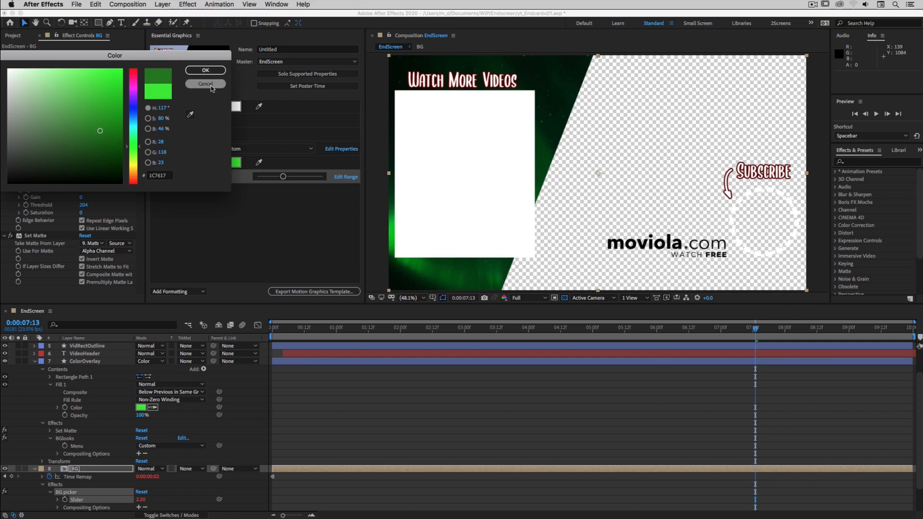
{"action": "left_click", "coordinate": [214, 70]}
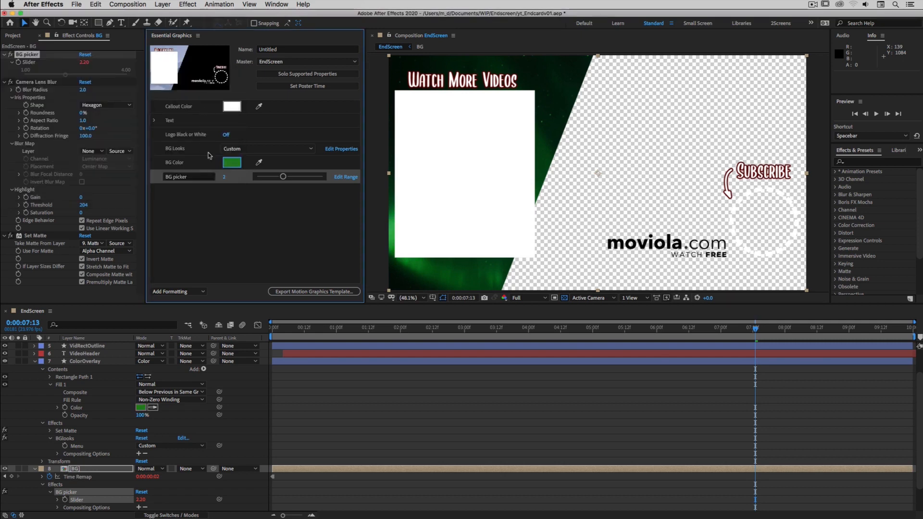
{"action": "left_click", "coordinate": [278, 224]}
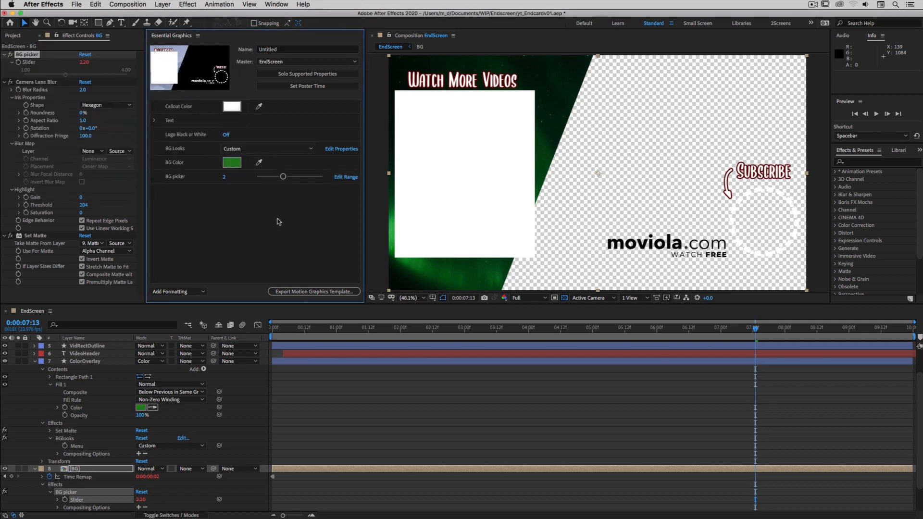
Switch the BG Looks control to Mountains, then Bokeh, and finally set it to Stars.
{"action": "left_click", "coordinate": [294, 152]}
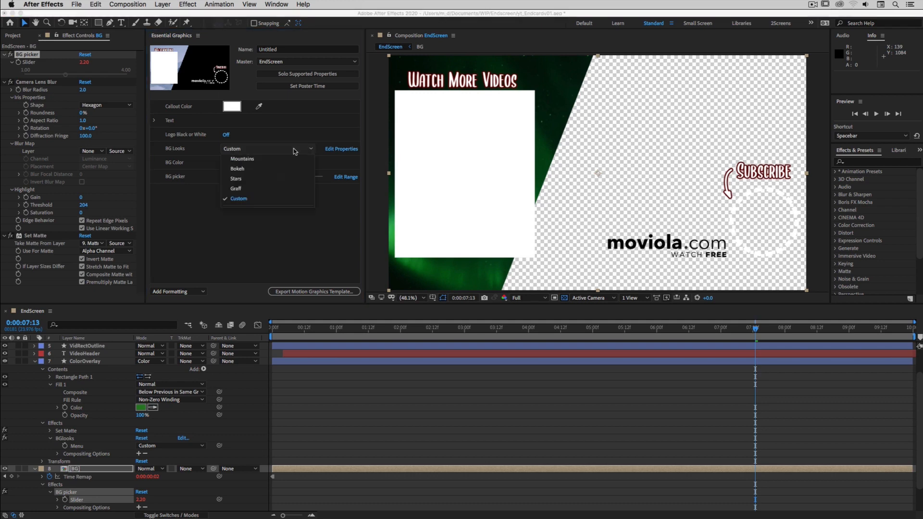
{"action": "left_click", "coordinate": [289, 161]}
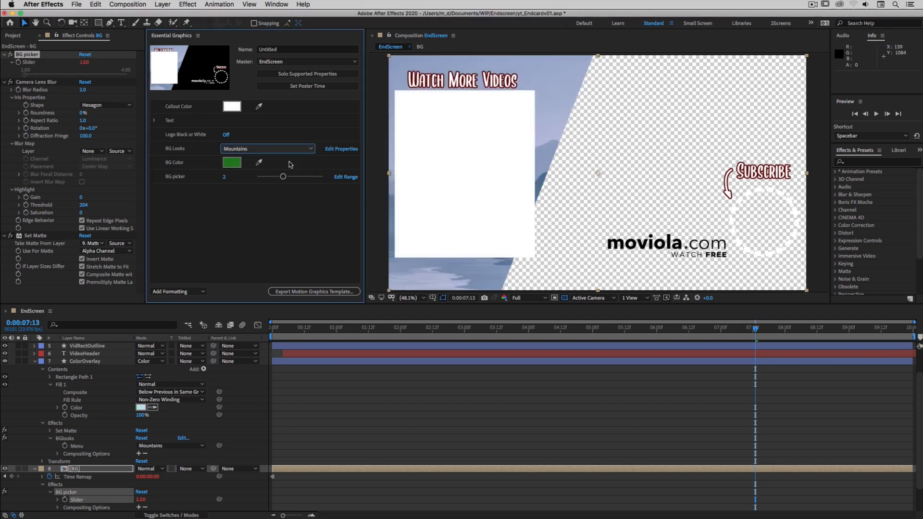
{"action": "left_click", "coordinate": [254, 150]}
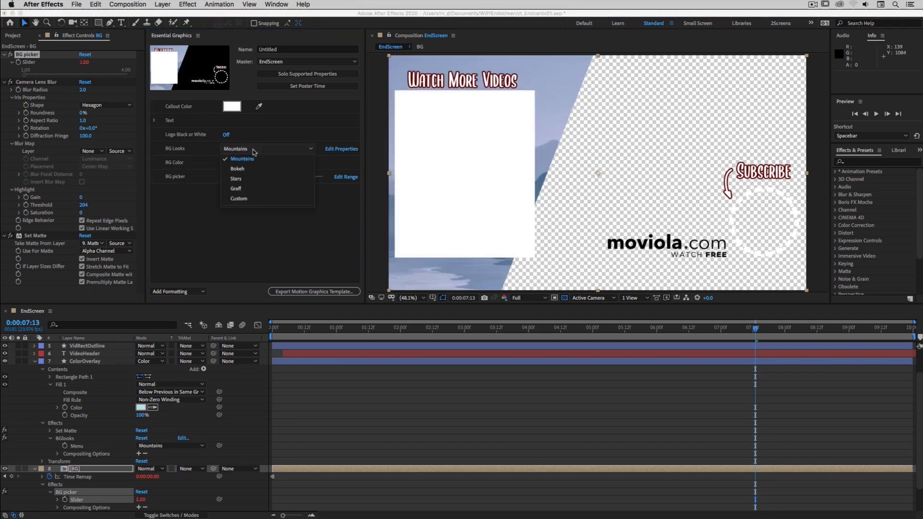
{"action": "left_click", "coordinate": [256, 169]}
{"action": "left_click", "coordinate": [268, 150]}
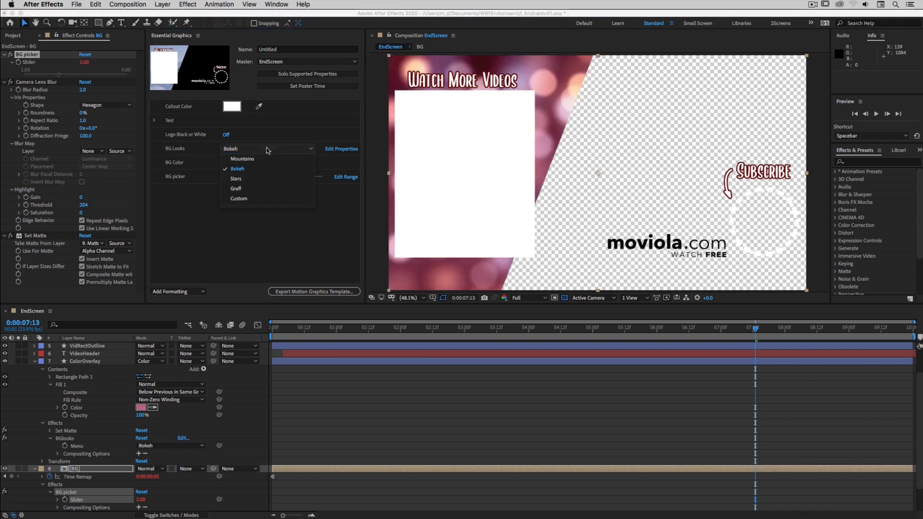
{"action": "left_click", "coordinate": [255, 178]}
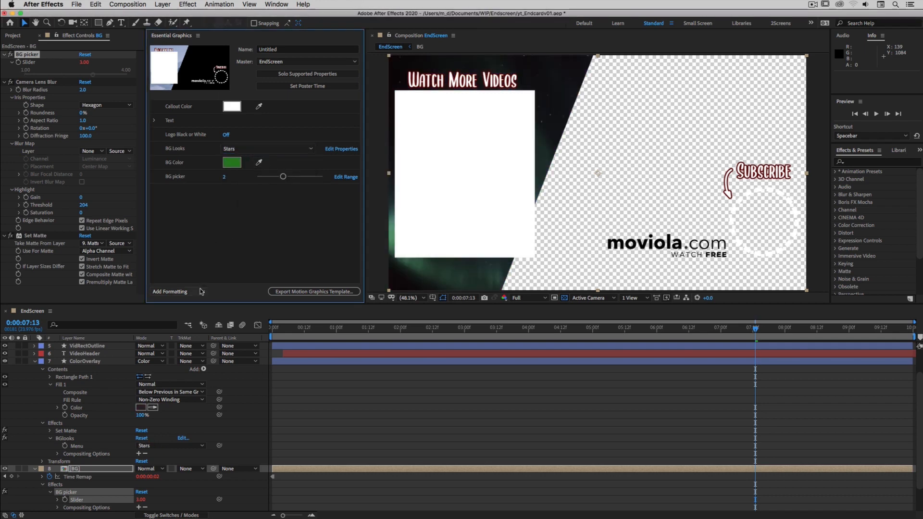
Add a new group named BG to the Essential Graphics controls.
{"action": "left_click", "coordinate": [178, 291]}
{"action": "left_click", "coordinate": [185, 310]}
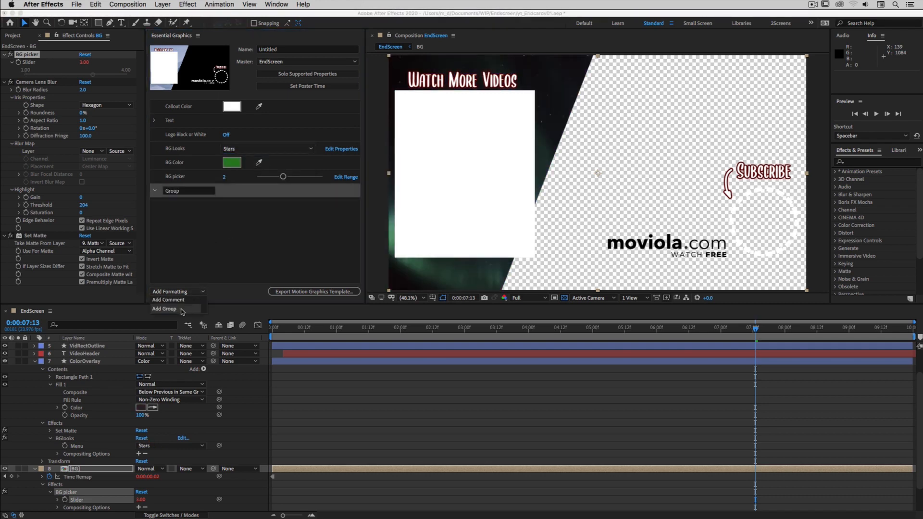
{"action": "left_click", "coordinate": [185, 192]}
{"action": "key", "text": "BackSpace"}
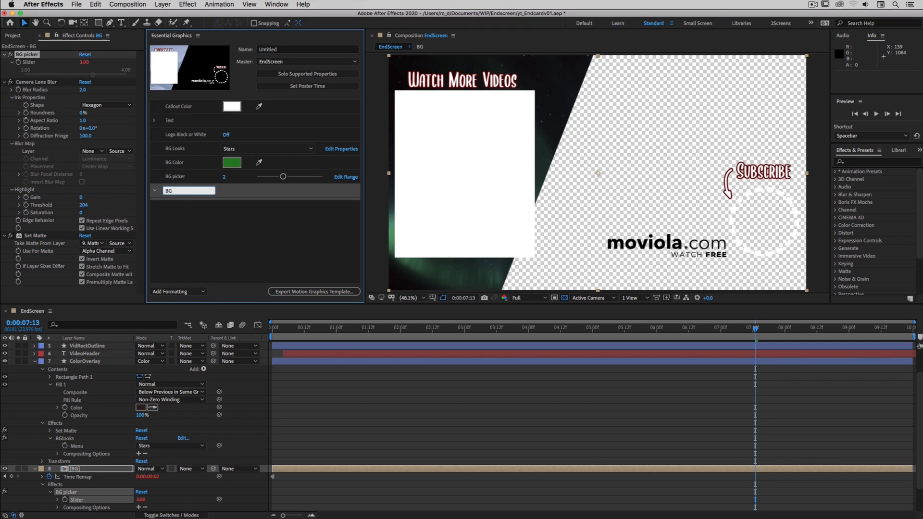
{"action": "key", "text": "Return"}
Move BG Looks, BG Color and BG picker into the BG group in that order and collapse the group.
{"action": "mouse_move", "coordinate": [177, 178]}
{"action": "left_mouse_down"}
{"action": "mouse_move", "coordinate": [176, 199]}
{"action": "mouse_move", "coordinate": [175, 183]}
{"action": "left_mouse_up"}
{"action": "left_click_drag", "start_coordinate": [180, 151], "coordinate": [184, 171]}
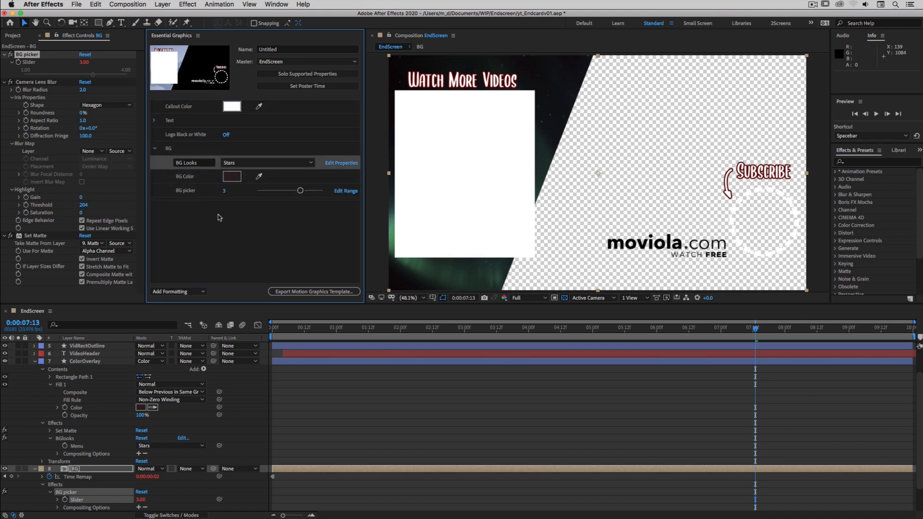
{"action": "left_click", "coordinate": [155, 148]}
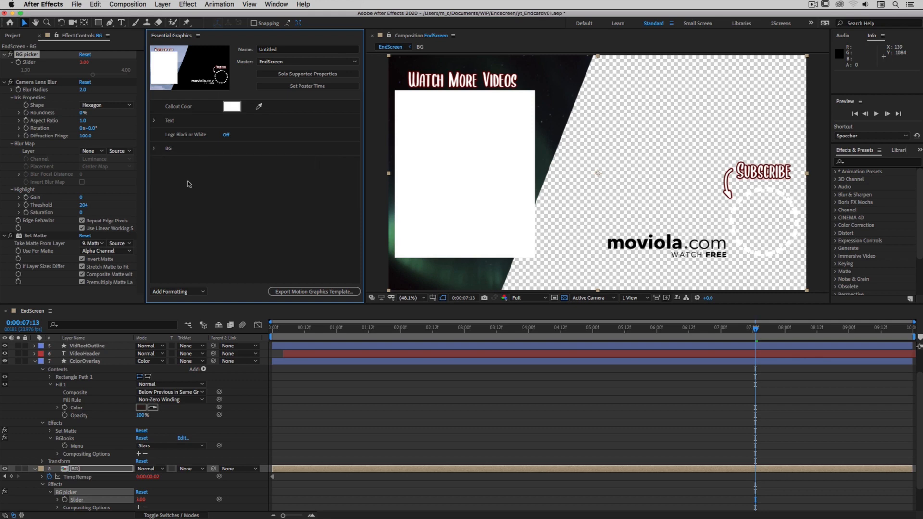
Turn on the Logo Black or White control and add a comment reading "Way to go!" below the BG group.
{"action": "left_click", "coordinate": [225, 136]}
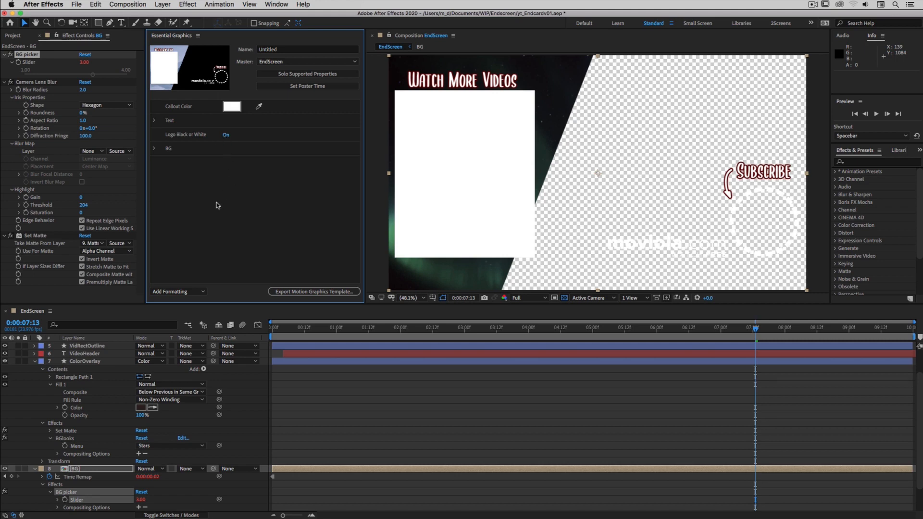
{"action": "left_click", "coordinate": [193, 292]}
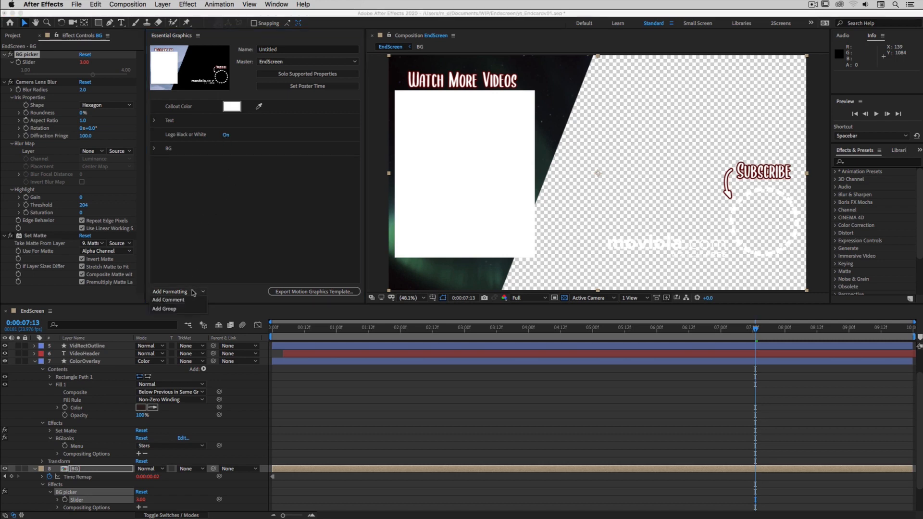
{"action": "left_click", "coordinate": [191, 299]}
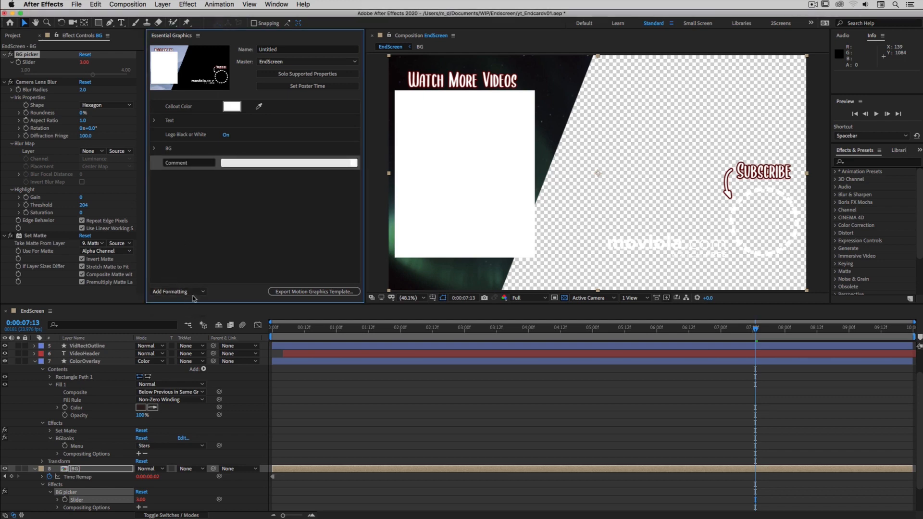
{"action": "left_click", "coordinate": [239, 163]}
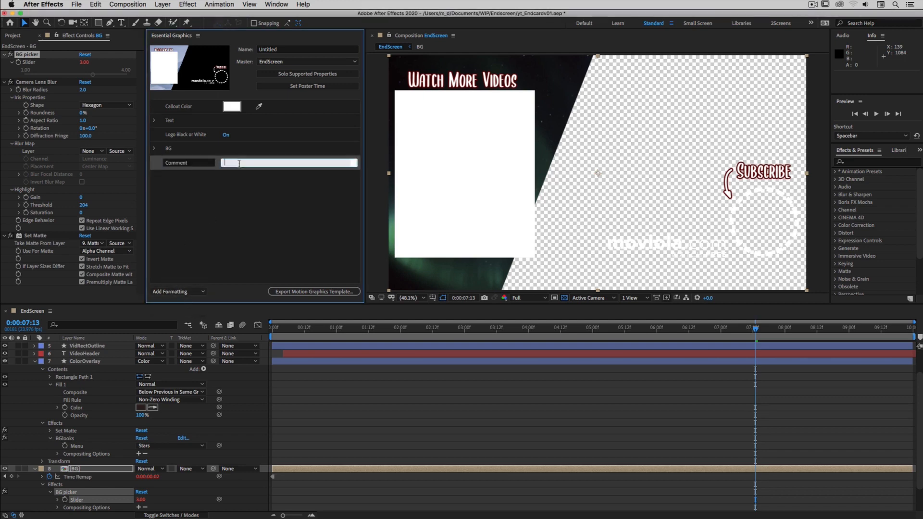
{"action": "type", "text": "Way to go!"}
{"action": "key", "text": "BackSpace"}
{"action": "type", "text": "!"}
{"action": "left_click", "coordinate": [244, 217]}
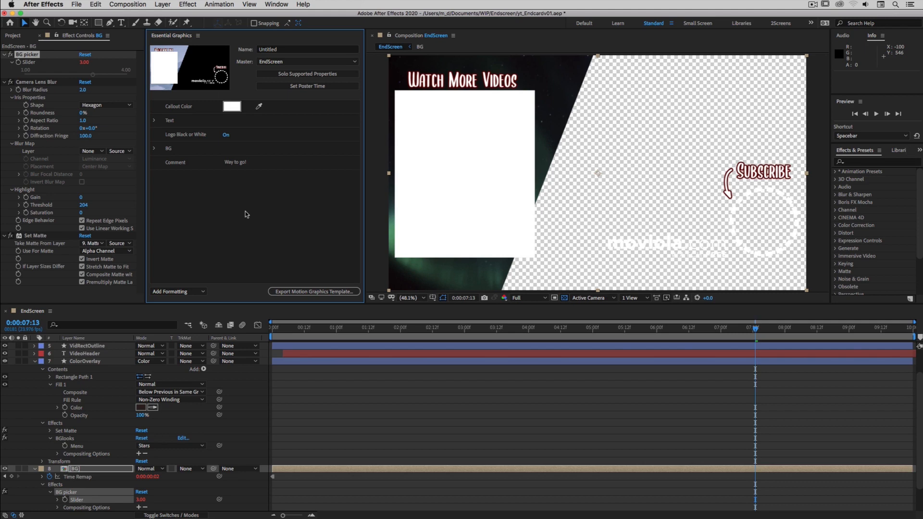
Expand the BG and Text groups to review the controls they contain.
{"action": "left_click", "coordinate": [154, 148]}
{"action": "left_click", "coordinate": [156, 121]}
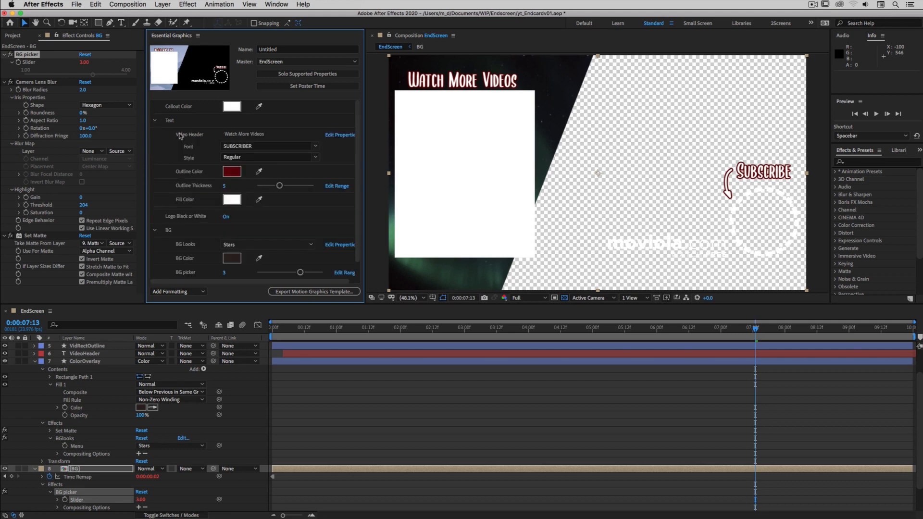
Name the Motion Graphics template Endscreen01.
{"action": "left_click", "coordinate": [303, 49]}
{"action": "double_click", "coordinate": [301, 48]}
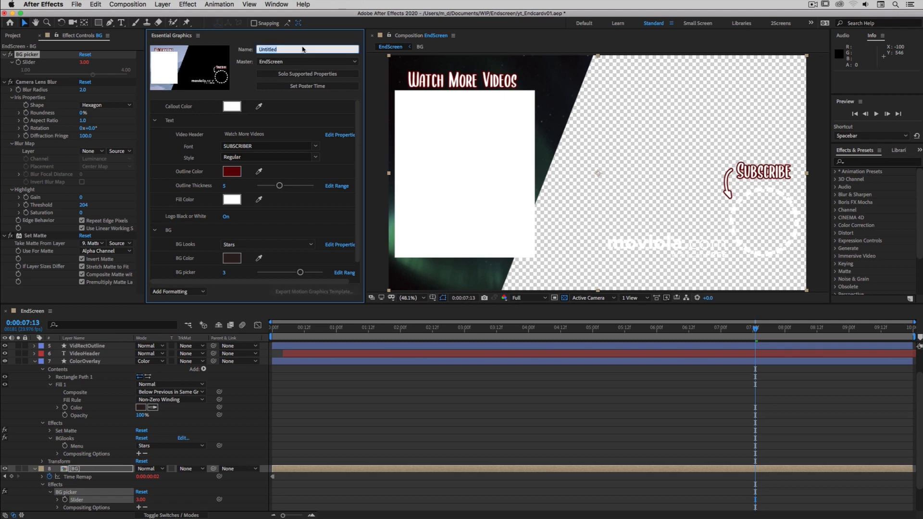
{"action": "type", "text": "Endscreen01"}
{"action": "left_click", "coordinate": [246, 77]}
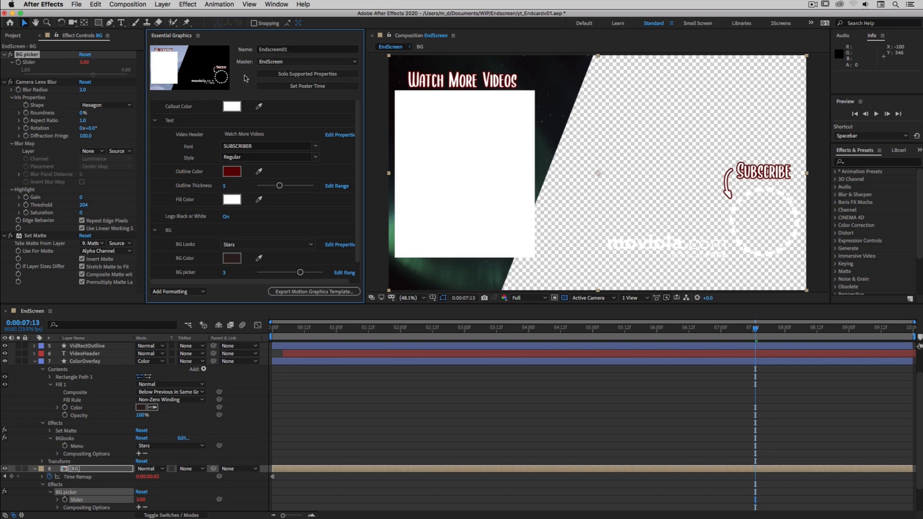
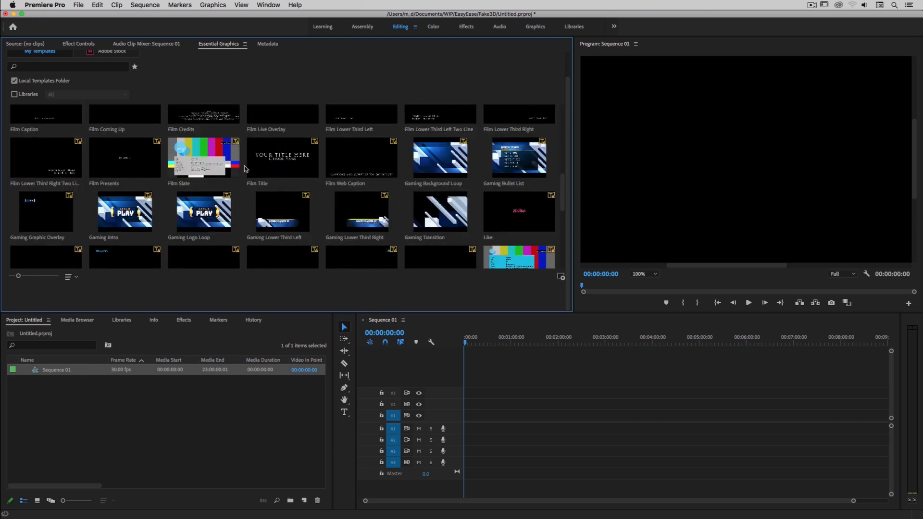
In Premiere Pro, place the Endscreen01 template at the start of track V3 and change the sequence settings to match the clip.
{"action": "scroll", "coordinate": [245, 168], "scroll_direction": "up", "scroll_amount": 3}
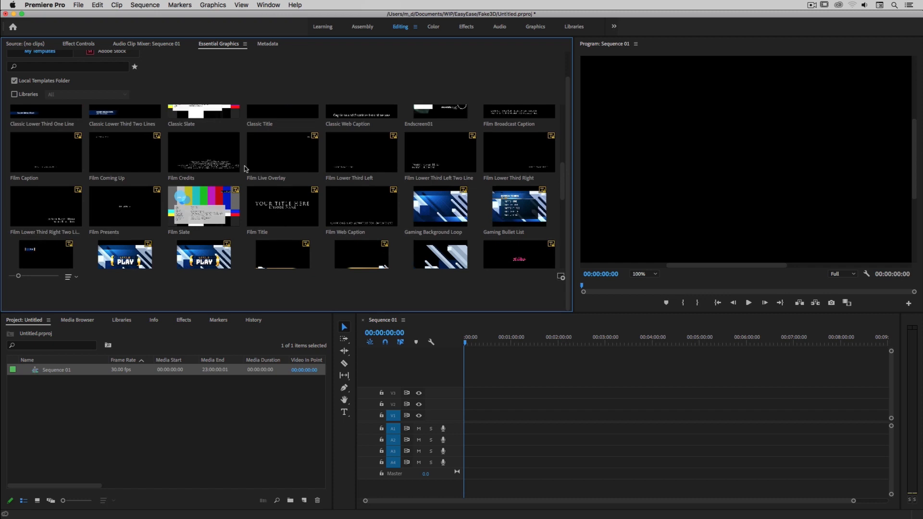
{"action": "scroll", "coordinate": [245, 168], "scroll_direction": "up", "scroll_amount": 3}
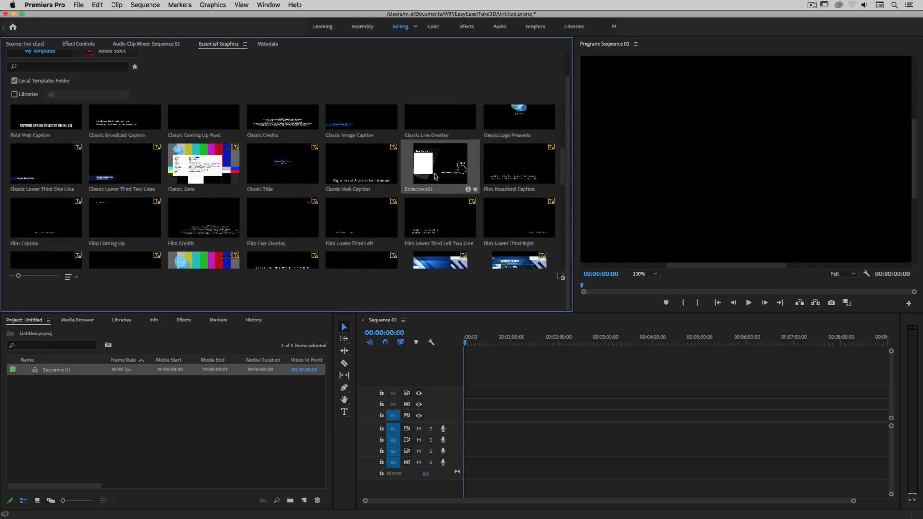
{"action": "left_click_drag", "start_coordinate": [435, 177], "coordinate": [469, 393]}
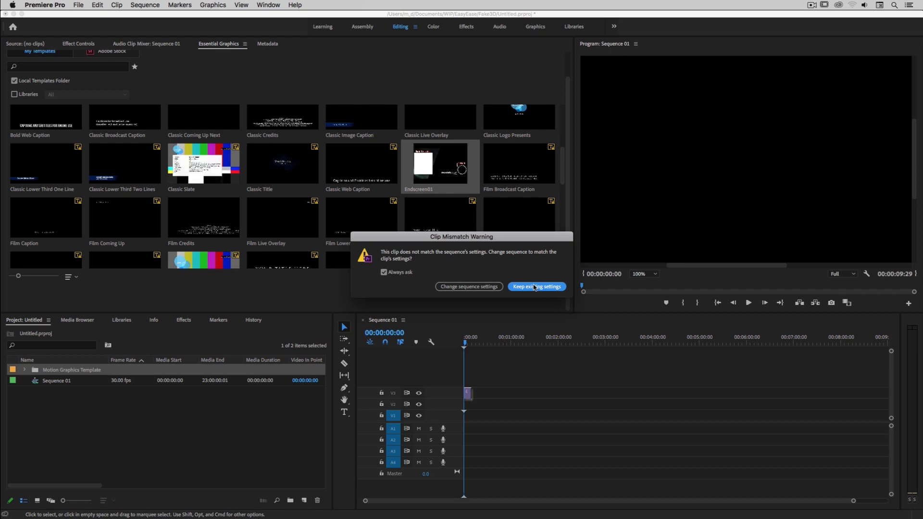
{"action": "left_click", "coordinate": [469, 286]}
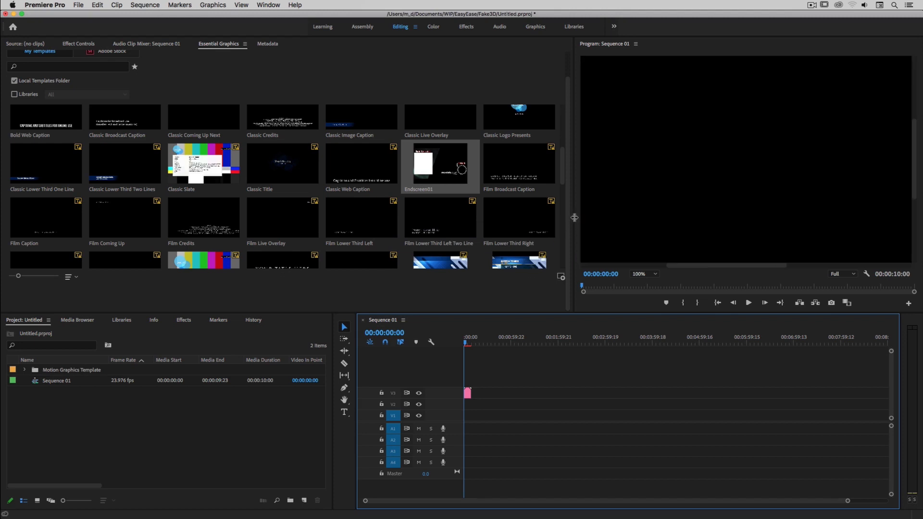
Widen the program monitor, set its zoom to Fit, preview the end screen and return the playhead to the start.
{"action": "left_click_drag", "start_coordinate": [572, 221], "coordinate": [445, 224]}
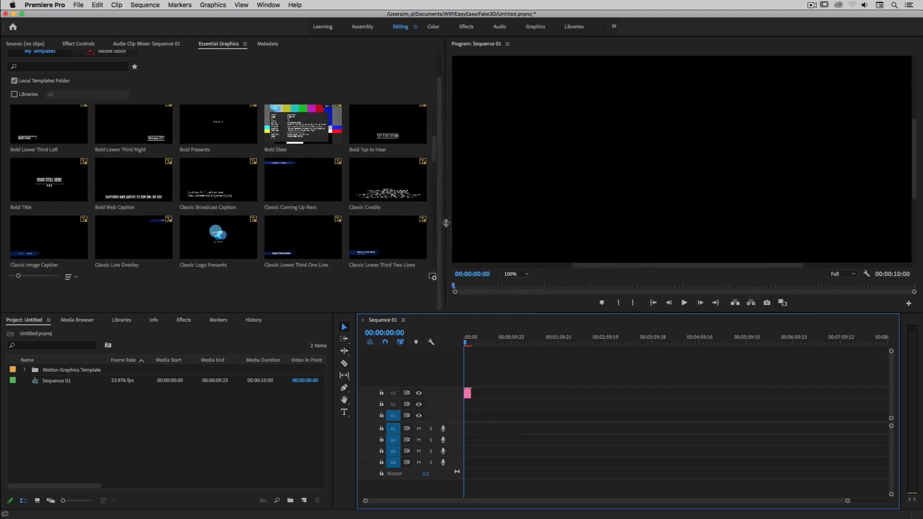
{"action": "left_click", "coordinate": [466, 343]}
{"action": "left_click_drag", "start_coordinate": [467, 344], "coordinate": [471, 344]}
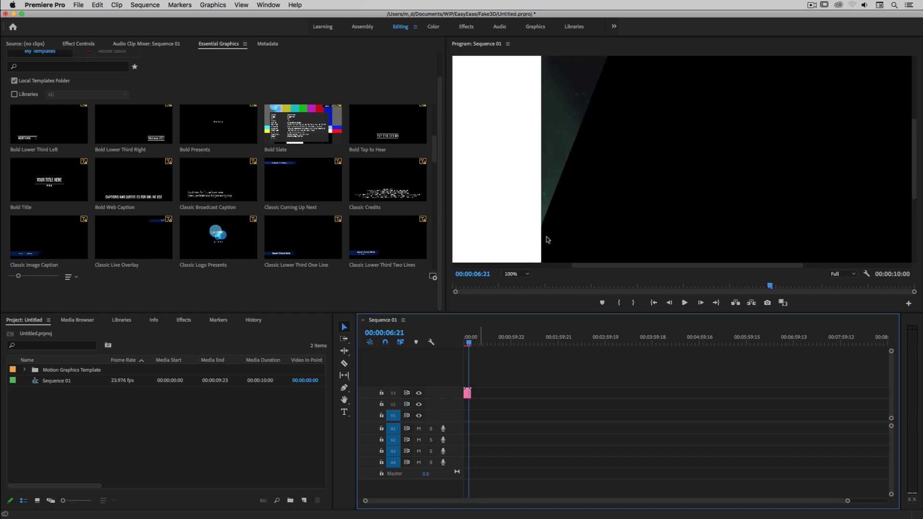
{"action": "left_click", "coordinate": [515, 273]}
{"action": "left_click", "coordinate": [525, 283]}
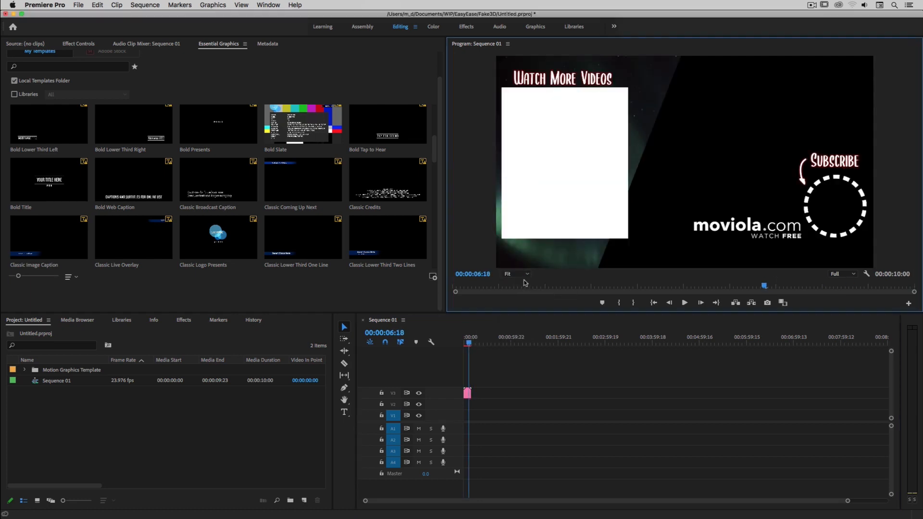
{"action": "left_click", "coordinate": [464, 344]}
{"action": "left_click_drag", "start_coordinate": [464, 343], "coordinate": [461, 343]}
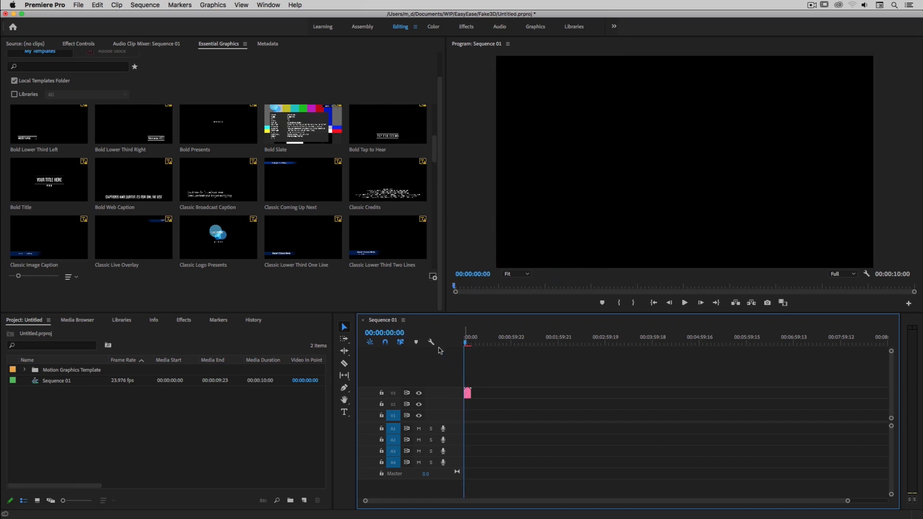
Show the Endscreen01 clip's effect controls and place the playhead at 00:00:04:00.
{"action": "left_click", "coordinate": [85, 44]}
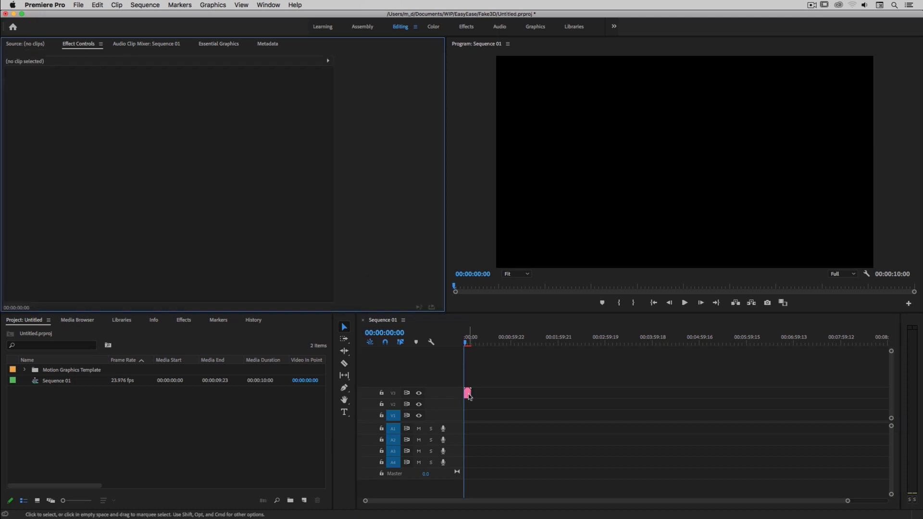
{"action": "left_click", "coordinate": [468, 394]}
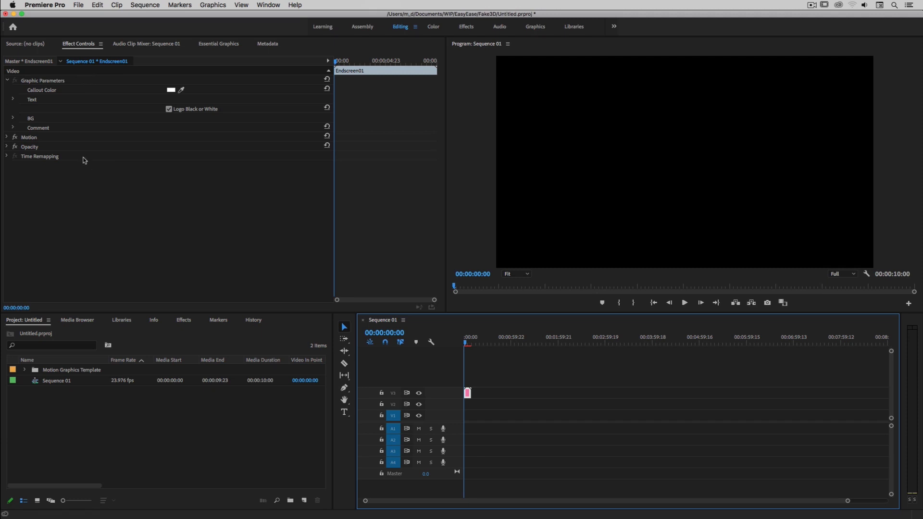
{"action": "left_click", "coordinate": [467, 344]}
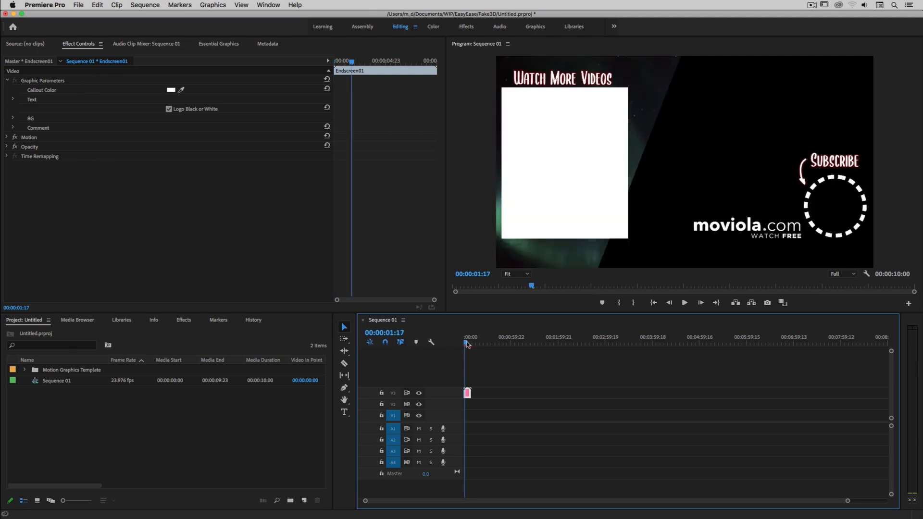
{"action": "left_click_drag", "start_coordinate": [467, 344], "coordinate": [469, 344]}
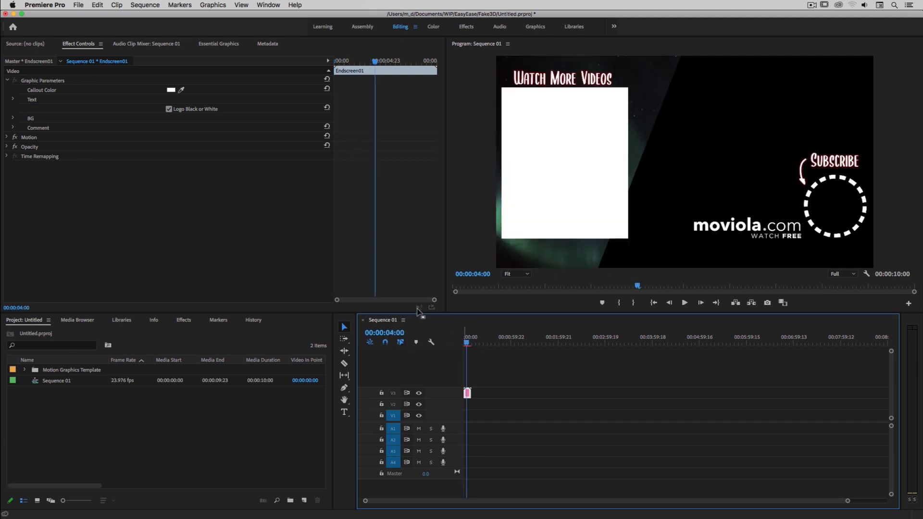
Expand the clip's Text group and change the Video Header to "Check these out".
{"action": "left_click", "coordinate": [13, 99]}
{"action": "left_click", "coordinate": [19, 109]}
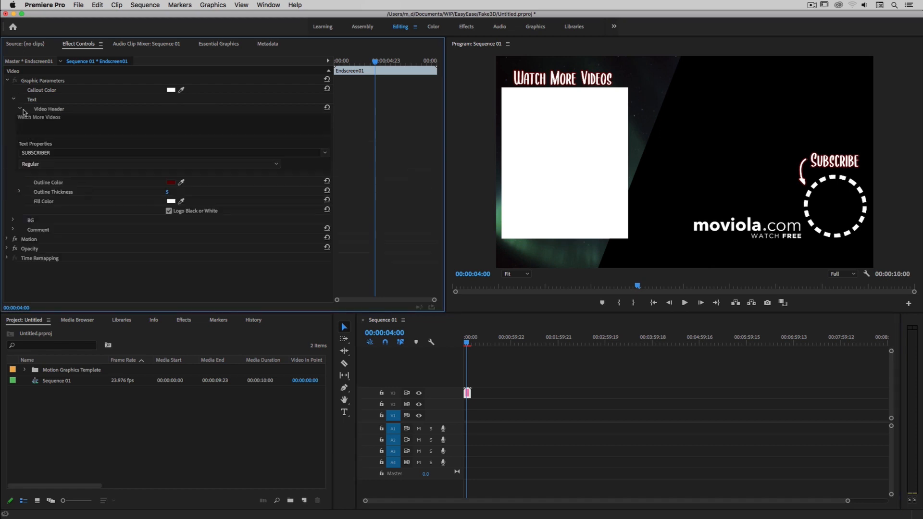
{"action": "left_click_drag", "start_coordinate": [84, 119], "coordinate": [13, 116]}
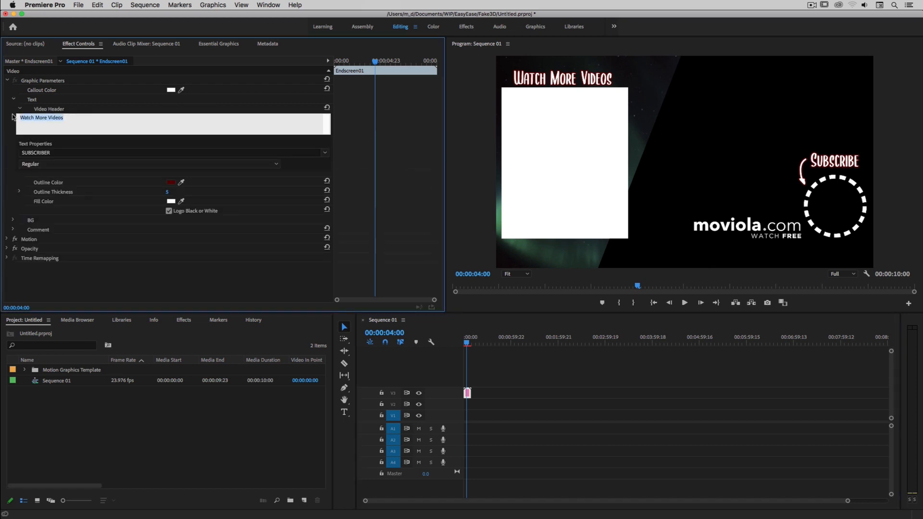
{"action": "type", "text": "Check these out"}
{"action": "left_click", "coordinate": [121, 292]}
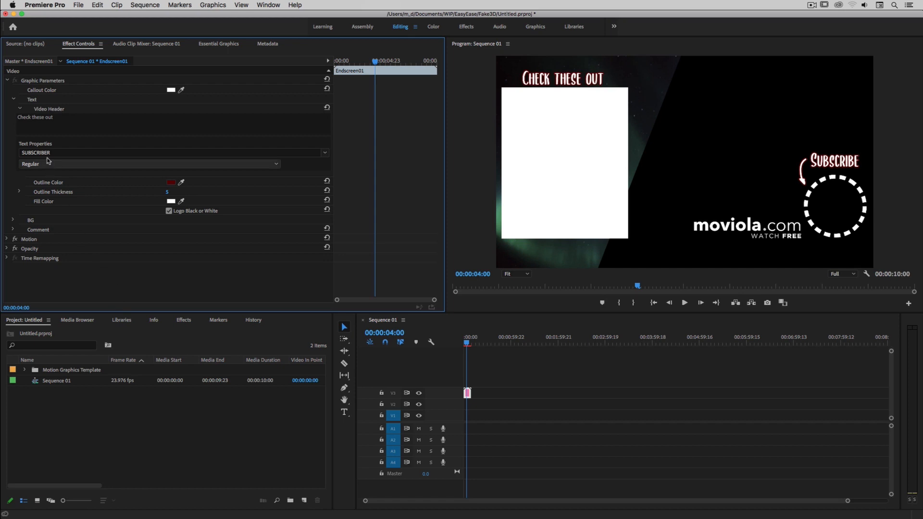
Set the clip's Callout Color to dark red.
{"action": "left_click", "coordinate": [172, 90]}
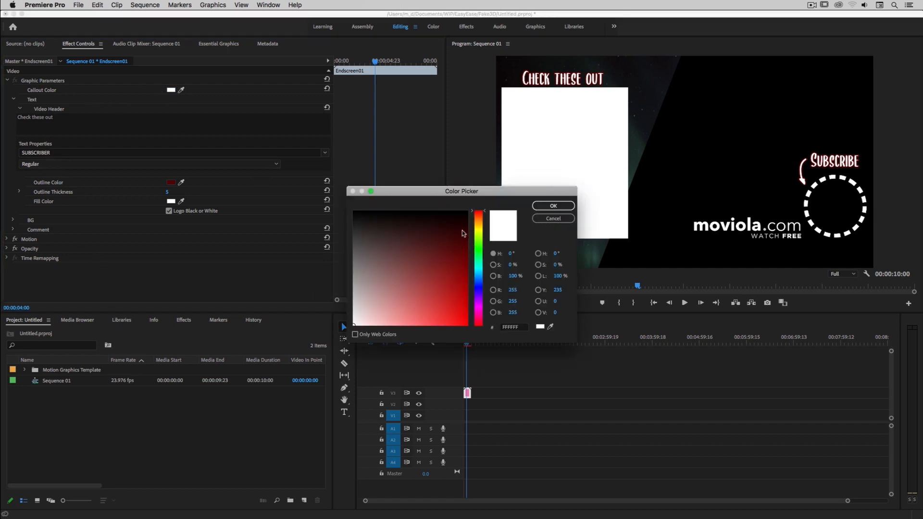
{"action": "left_click_drag", "start_coordinate": [463, 235], "coordinate": [460, 272]}
{"action": "left_click", "coordinate": [553, 205]}
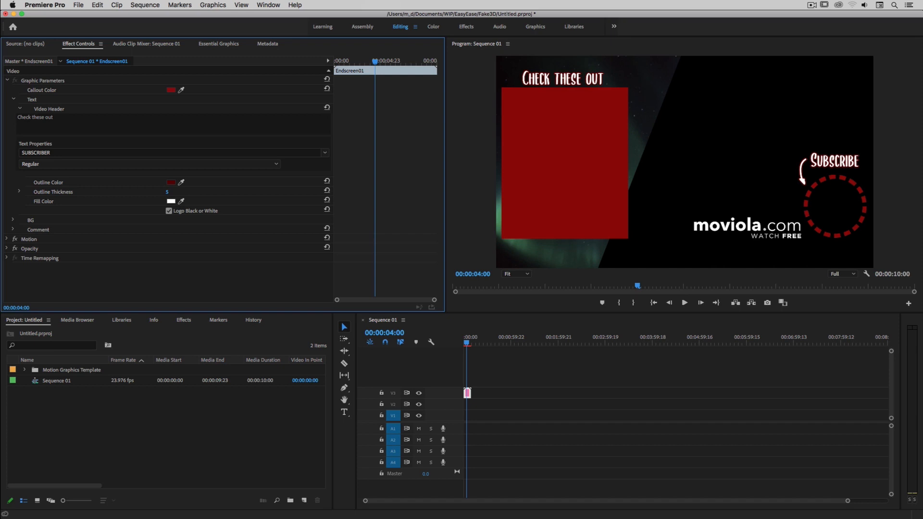
Set the Outline Thickness to 8 and test the Logo Black or White option, leaving it enabled.
{"action": "left_click", "coordinate": [168, 192]}
{"action": "key", "text": "Return"}
{"action": "left_click", "coordinate": [169, 212]}
{"action": "left_click", "coordinate": [169, 212]}
{"action": "left_click", "coordinate": [169, 212]}
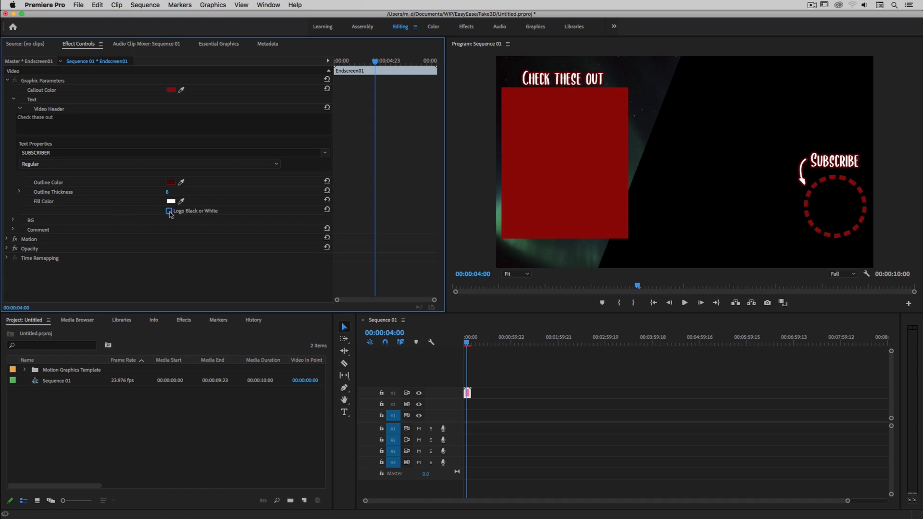
{"action": "left_click", "coordinate": [170, 212]}
Try the Mountains background, set BG Looks to Bokeh, and expand the template's comment.
{"action": "left_click", "coordinate": [14, 220]}
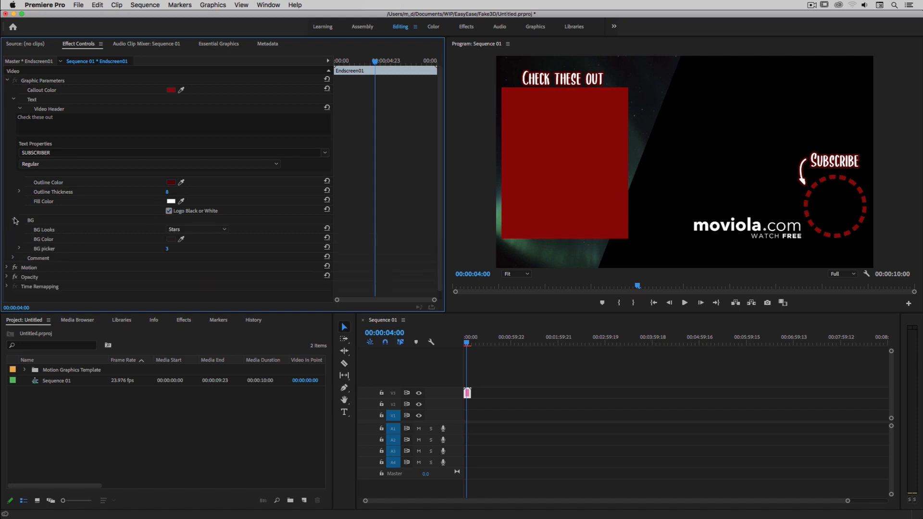
{"action": "left_click", "coordinate": [182, 229]}
{"action": "left_click", "coordinate": [184, 239]}
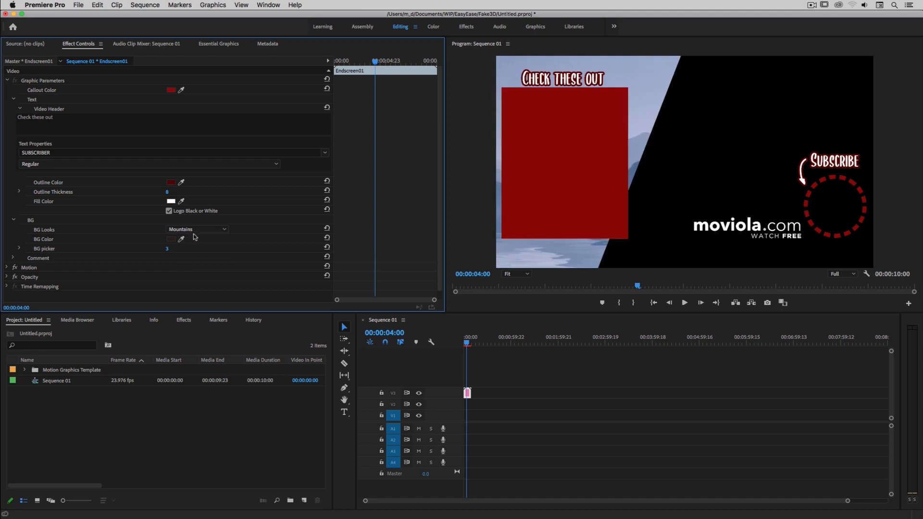
{"action": "left_click", "coordinate": [198, 230]}
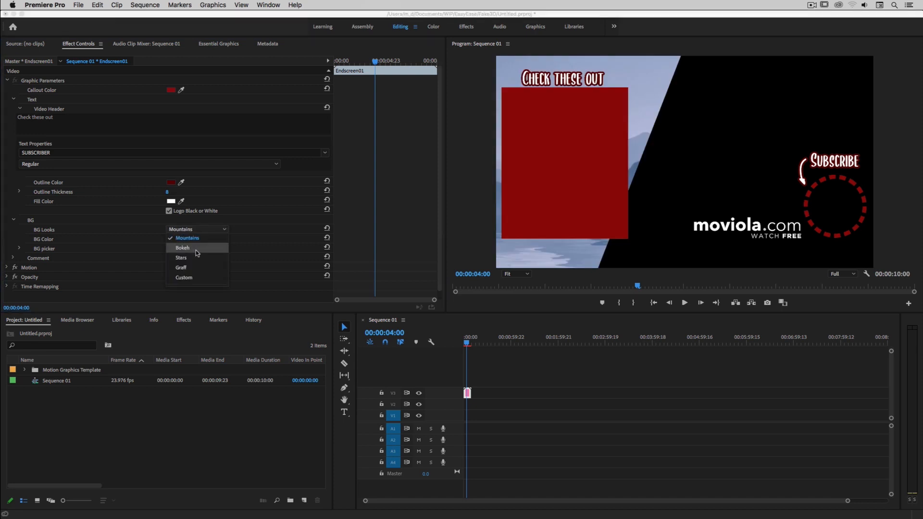
{"action": "left_click", "coordinate": [195, 248]}
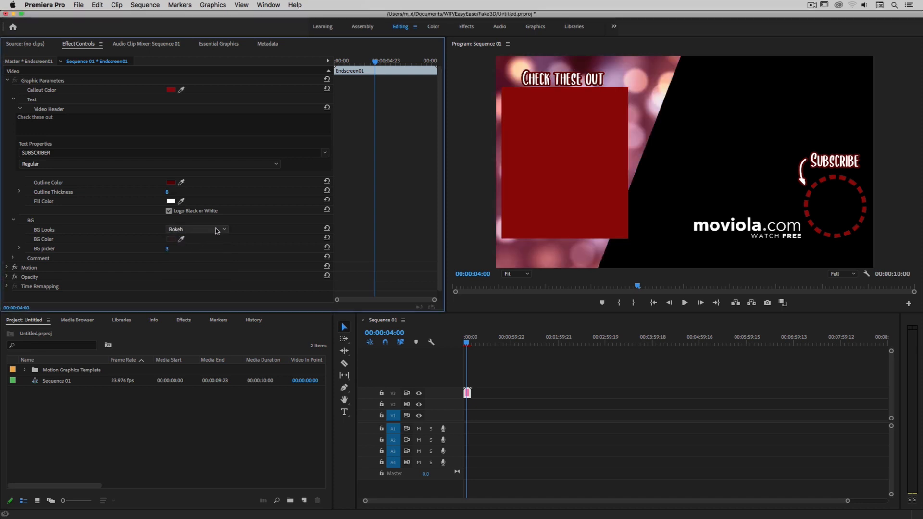
{"action": "left_click", "coordinate": [47, 249]}
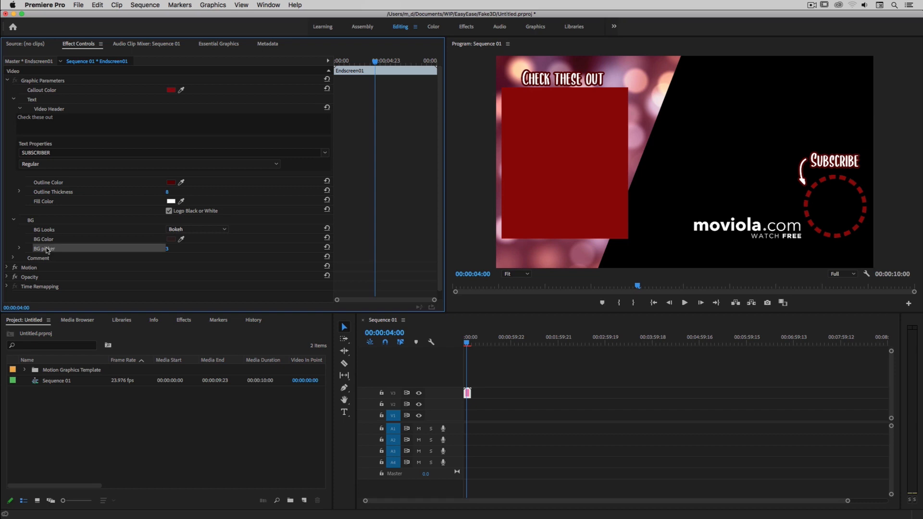
{"action": "left_click", "coordinate": [14, 258]}
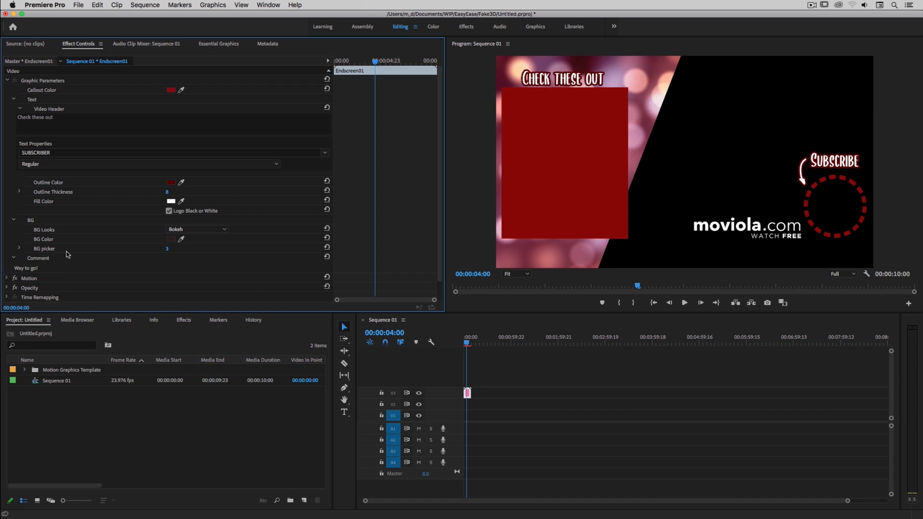
Duplicate the Endscreen01 clip at 00:00:24:16, move the copy onto track V3 and place the playhead over it.
{"action": "left_click", "coordinate": [467, 394]}
{"action": "left_click", "coordinate": [483, 344]}
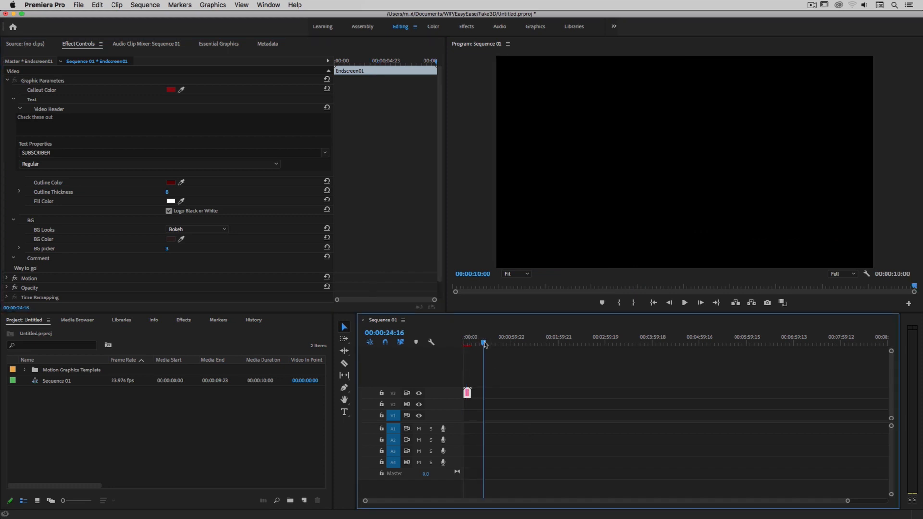
{"action": "key", "text": "super+v"}
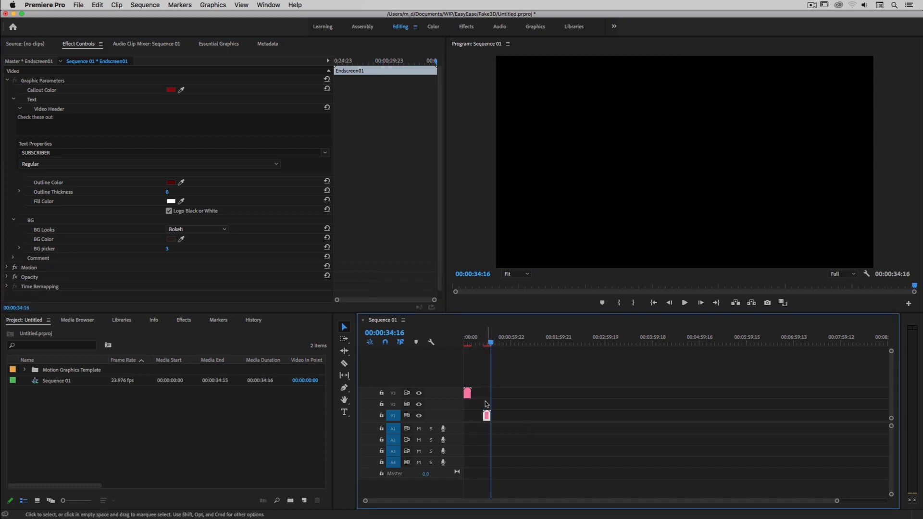
{"action": "left_click_drag", "start_coordinate": [486, 415], "coordinate": [486, 392]}
{"action": "left_click_drag", "start_coordinate": [485, 342], "coordinate": [486, 343]}
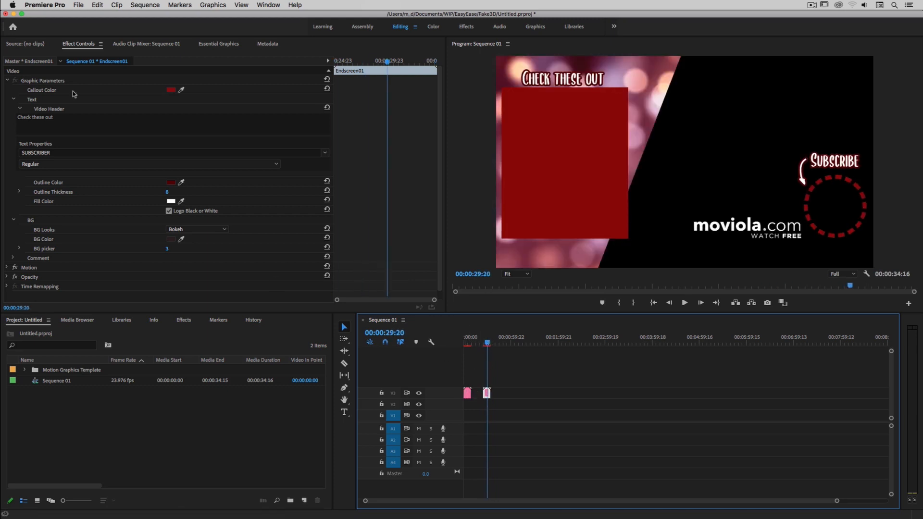
Change the duplicate clip's Video Header to "Watch More" and compare both clips in the program monitor.
{"action": "left_click", "coordinate": [56, 119]}
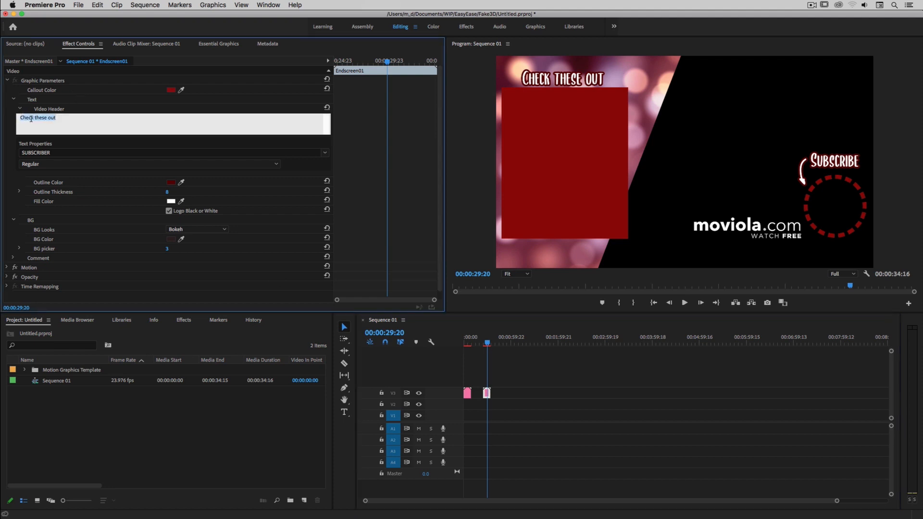
{"action": "key", "text": "BackSpace"}
{"action": "type", "text": "Watch More"}
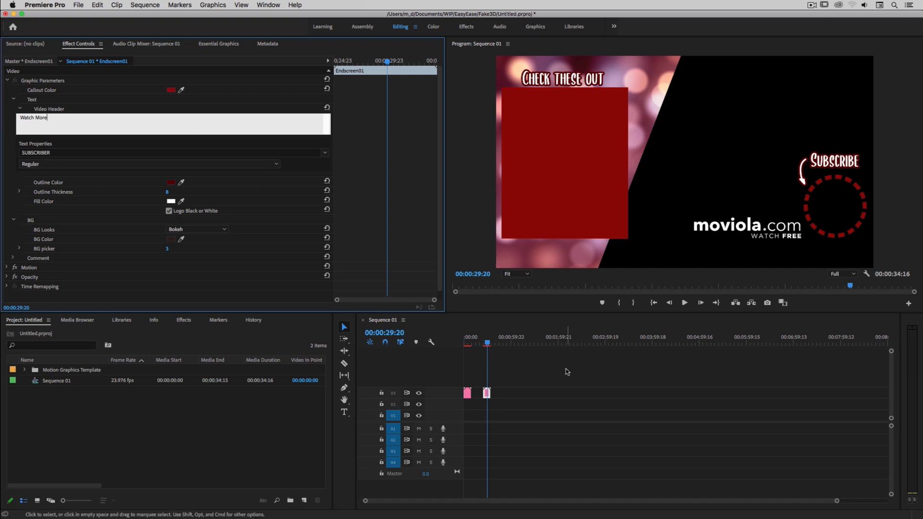
{"action": "left_click", "coordinate": [541, 368]}
{"action": "left_click", "coordinate": [469, 341]}
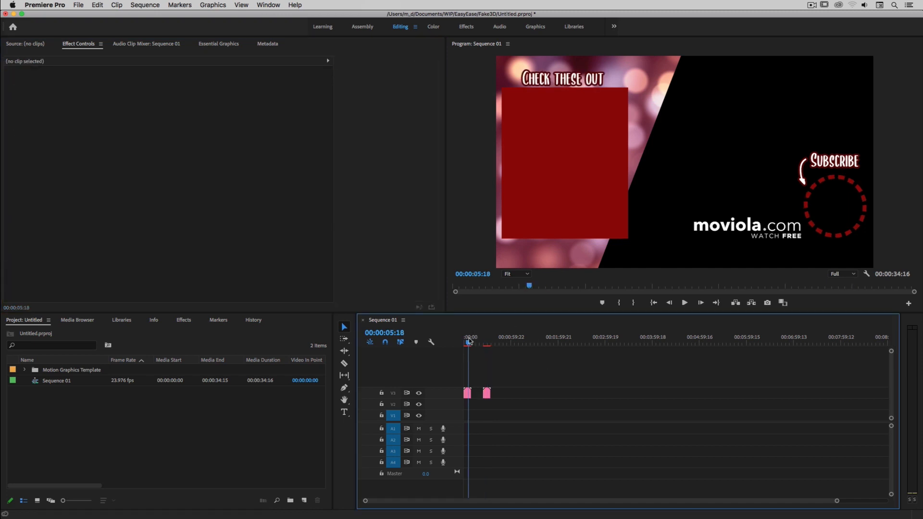
{"action": "left_click", "coordinate": [486, 341]}
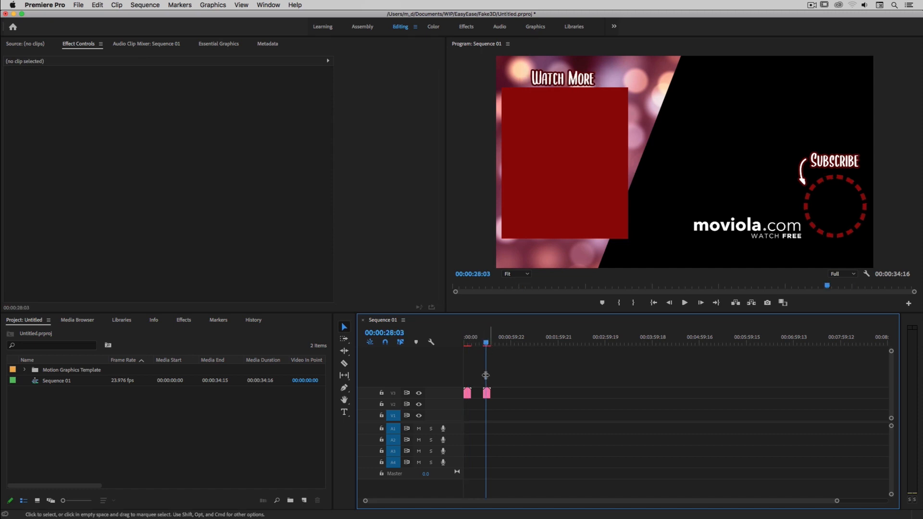
Set BG Looks to Mountains on the second Endscreen01 clip, the one with the "Watch More" header.
{"action": "left_click", "coordinate": [486, 394]}
{"action": "left_click", "coordinate": [181, 230]}
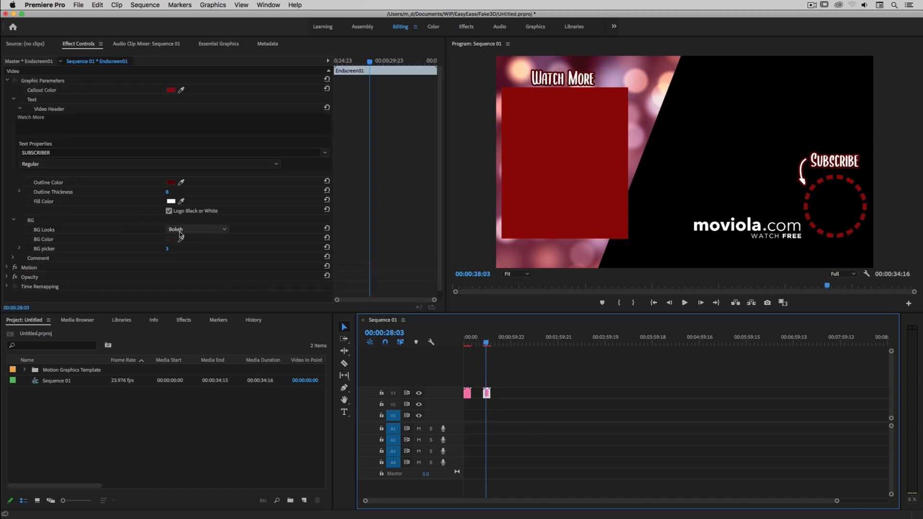
{"action": "left_click", "coordinate": [182, 238]}
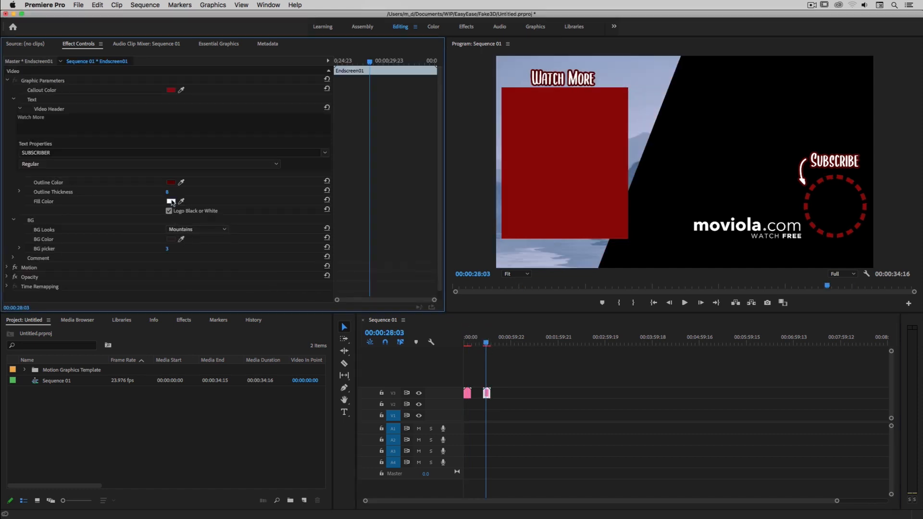
Set the second clip's Outline Color to a dark, muted red and its Fill Color to a bright red.
{"action": "left_click", "coordinate": [171, 183]}
{"action": "left_click", "coordinate": [378, 248]}
{"action": "left_click", "coordinate": [439, 240]}
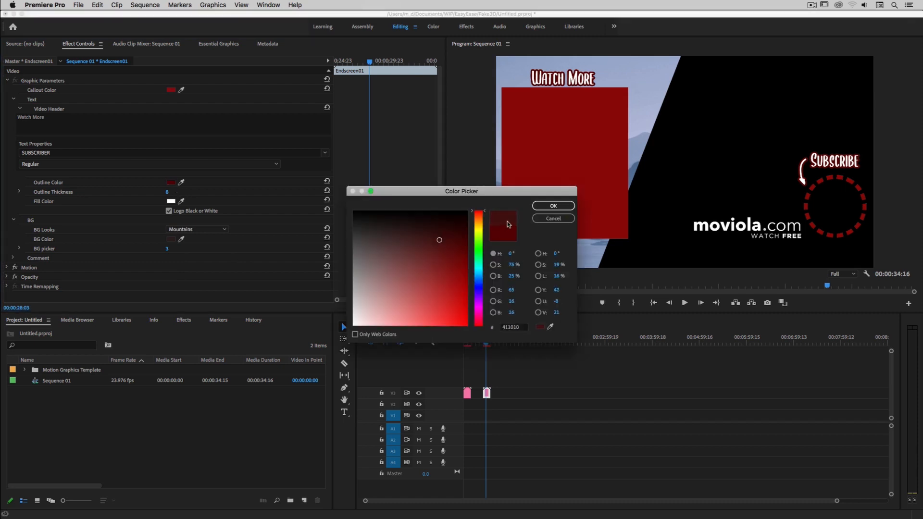
{"action": "left_click", "coordinate": [549, 205]}
{"action": "left_click", "coordinate": [171, 201]}
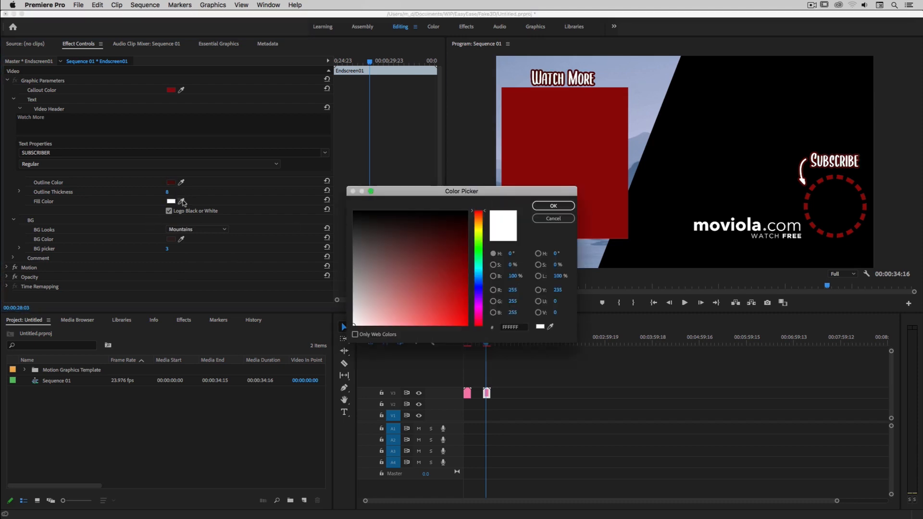
{"action": "left_click", "coordinate": [463, 297]}
{"action": "left_click", "coordinate": [553, 205]}
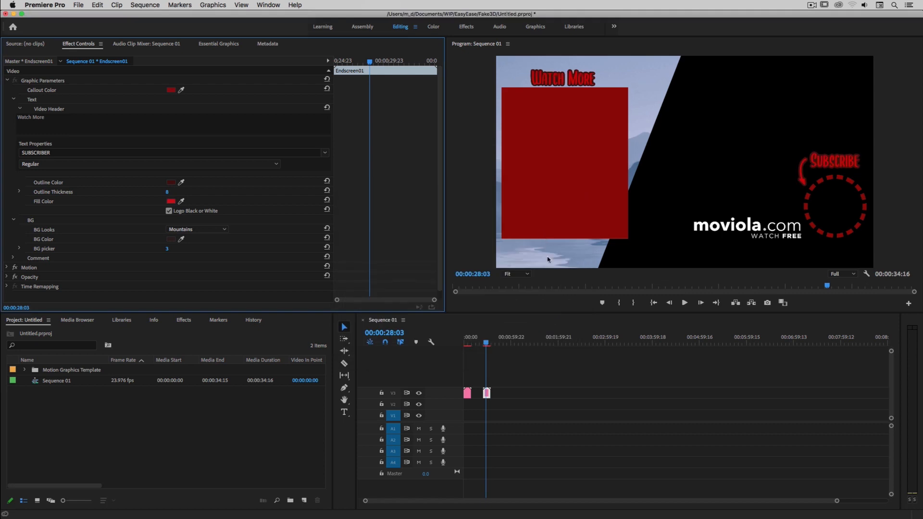
Compare the header text, colors and backgrounds of the two Endscreen01 clips by scrubbing between them in the sequence.
{"action": "left_click", "coordinate": [541, 361]}
{"action": "left_click_drag", "start_coordinate": [476, 344], "coordinate": [468, 345]}
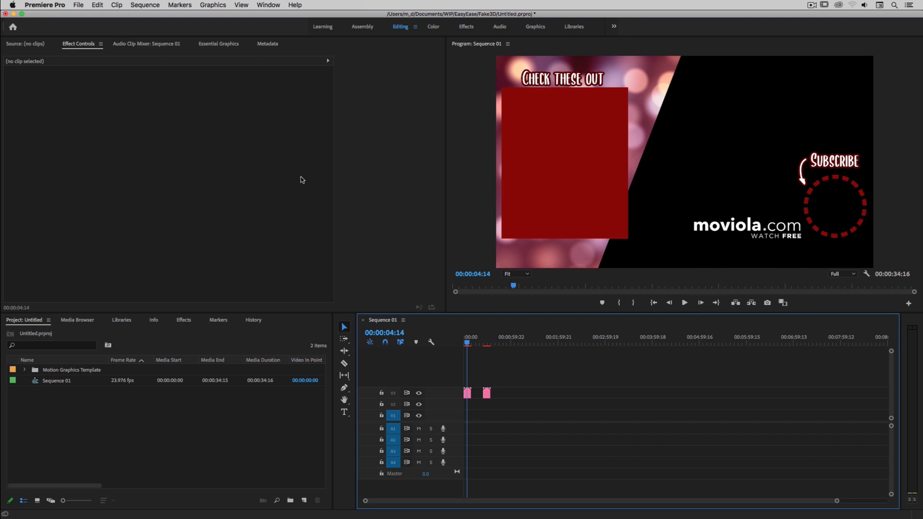
{"action": "left_click", "coordinate": [486, 344]}
{"action": "left_click_drag", "start_coordinate": [486, 343], "coordinate": [488, 344]}
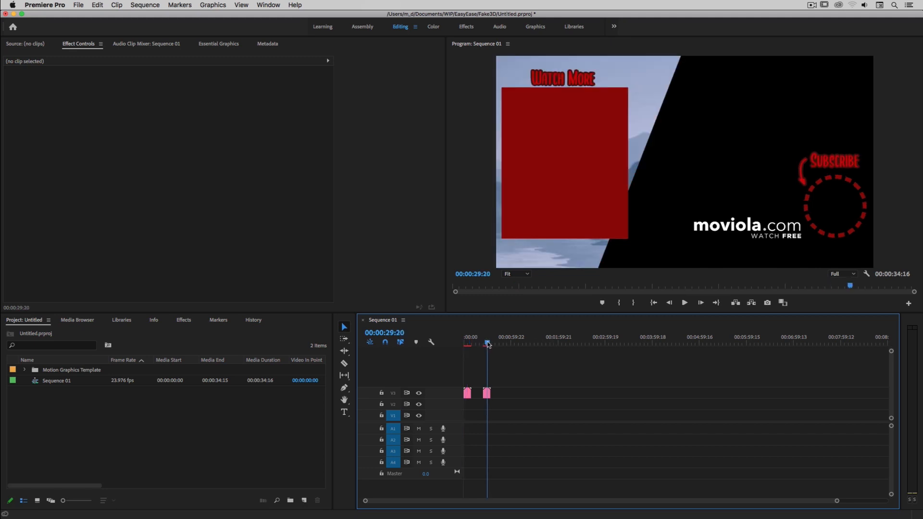
{"action": "left_click", "coordinate": [486, 392]}
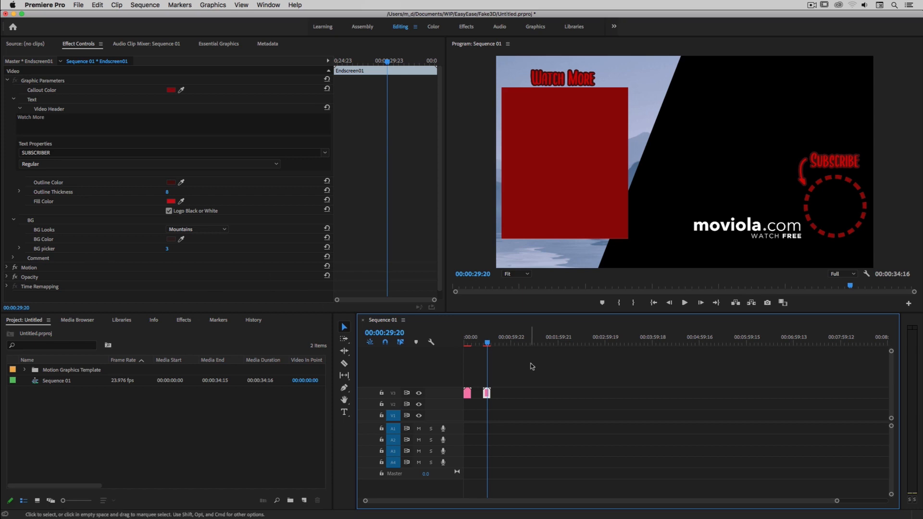
{"action": "left_click", "coordinate": [465, 343]}
{"action": "mouse_move", "coordinate": [465, 343]}
{"action": "left_mouse_down"}
{"action": "mouse_move", "coordinate": [477, 344]}
{"action": "mouse_move", "coordinate": [468, 344]}
{"action": "left_mouse_up"}
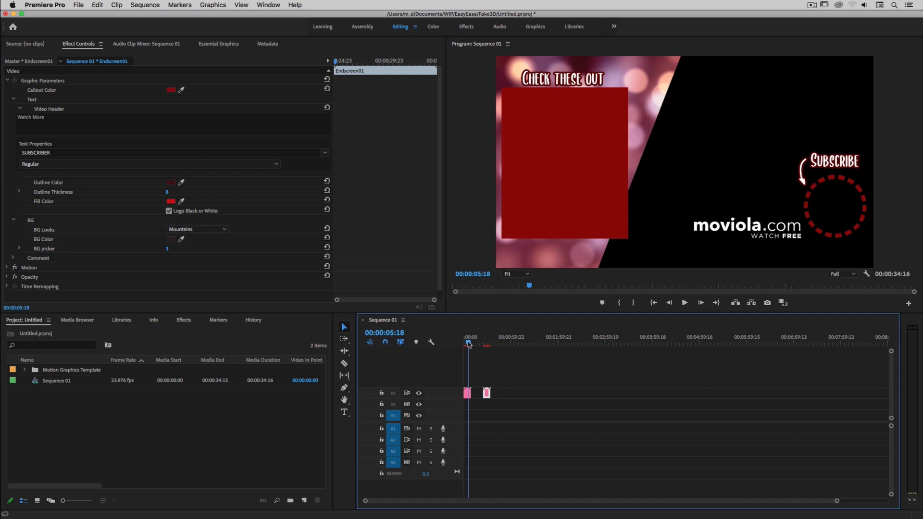
{"action": "left_click", "coordinate": [466, 344]}
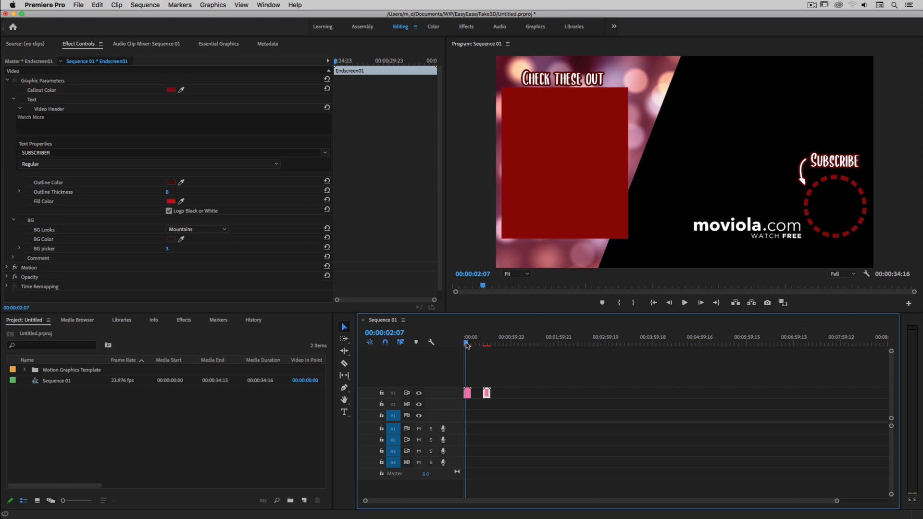
{"action": "left_click_drag", "start_coordinate": [467, 345], "coordinate": [489, 346]}
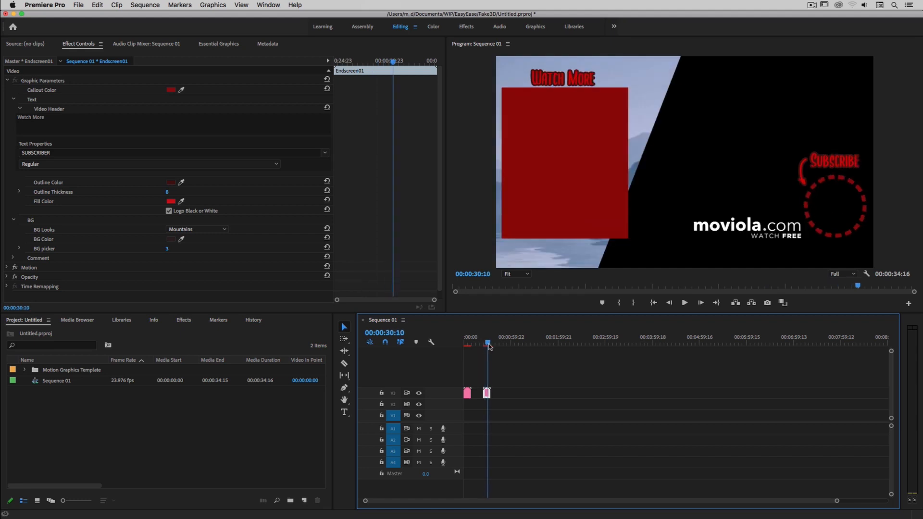
{"action": "left_click_drag", "start_coordinate": [489, 346], "coordinate": [469, 345]}
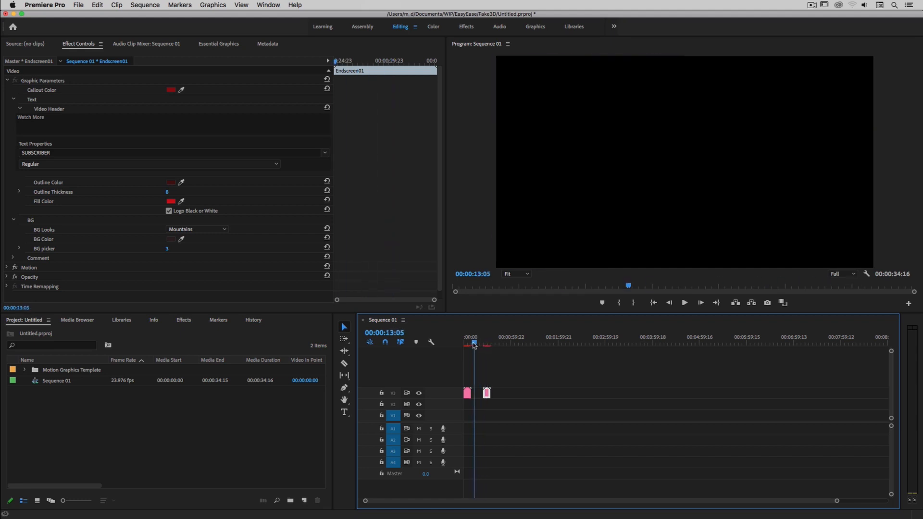